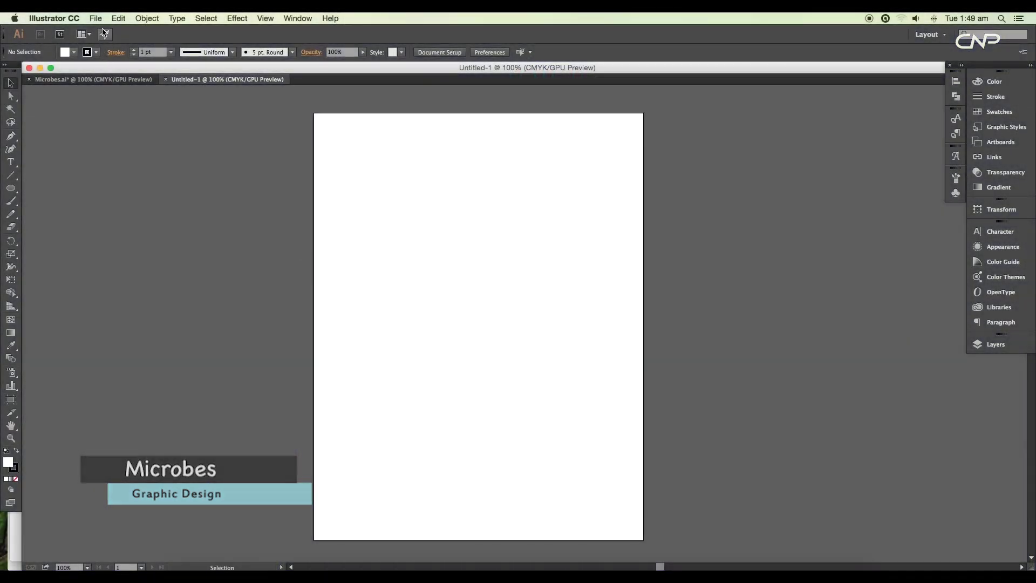
Step: Create a new print document at A4 size
click(103, 26)
click(402, 227)
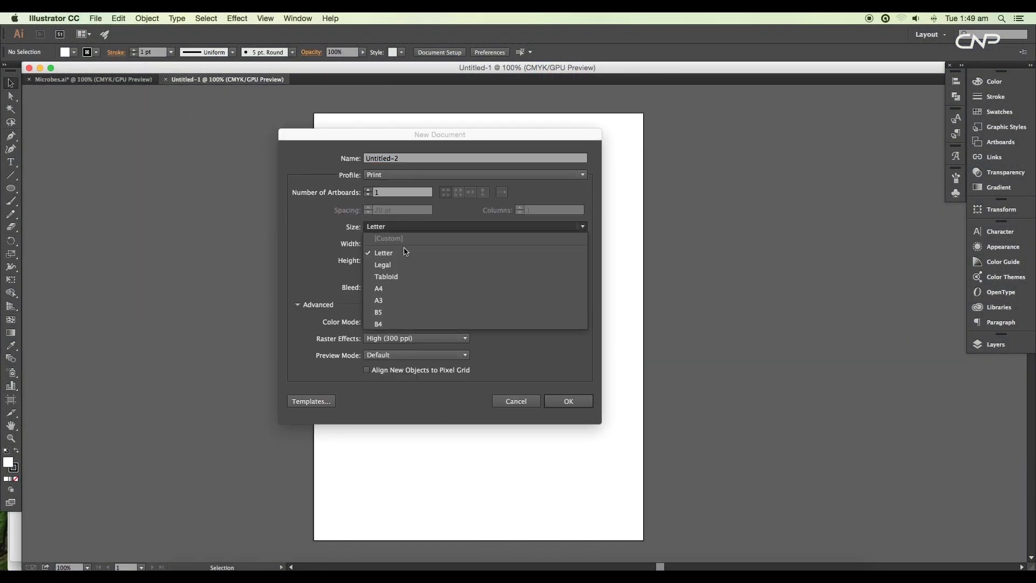
click(398, 289)
click(569, 403)
Step: Draw a rectangle covering the whole A4 artboard, 595.28 by 841.89 pt, and fill it with the fading blue gradient swatch
scroll(396, 284, right, 3)
drag(11, 188, 44, 187)
drag(280, 100, 591, 541)
click(74, 52)
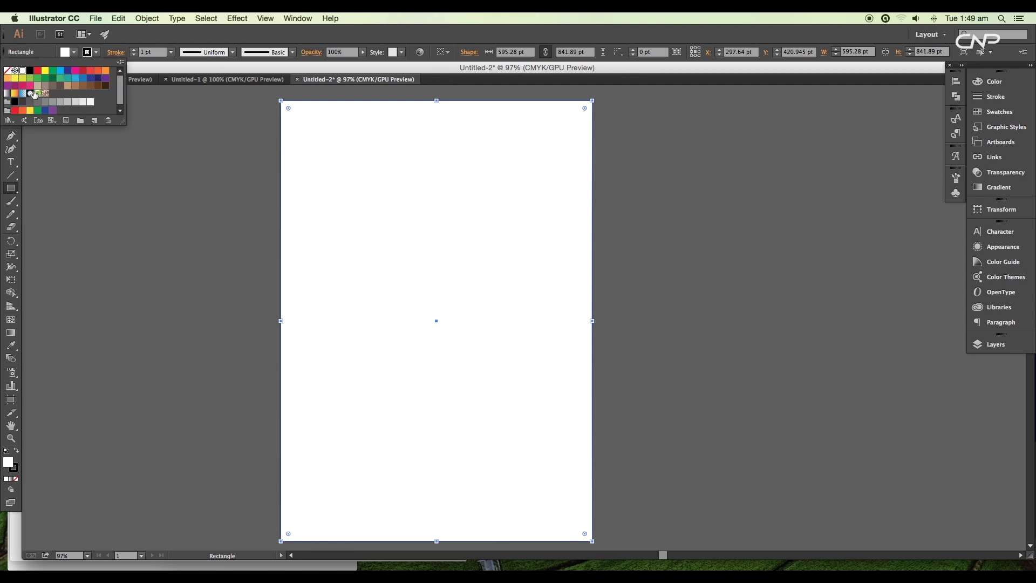
click(23, 94)
Step: Make the background rectangle's gradient radial and set its inner stop to the dark navy swatch
key(g)
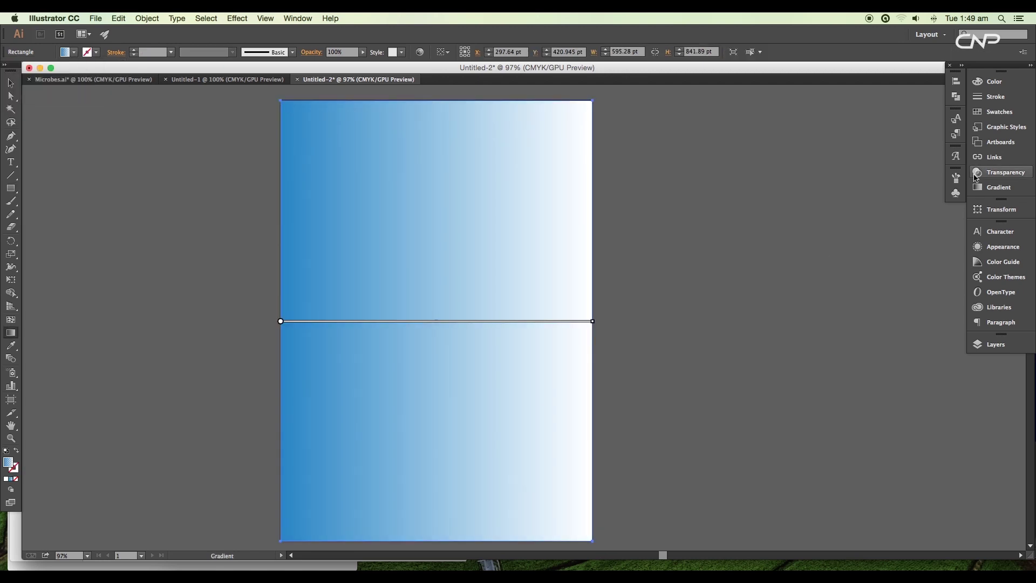
click(998, 187)
click(916, 112)
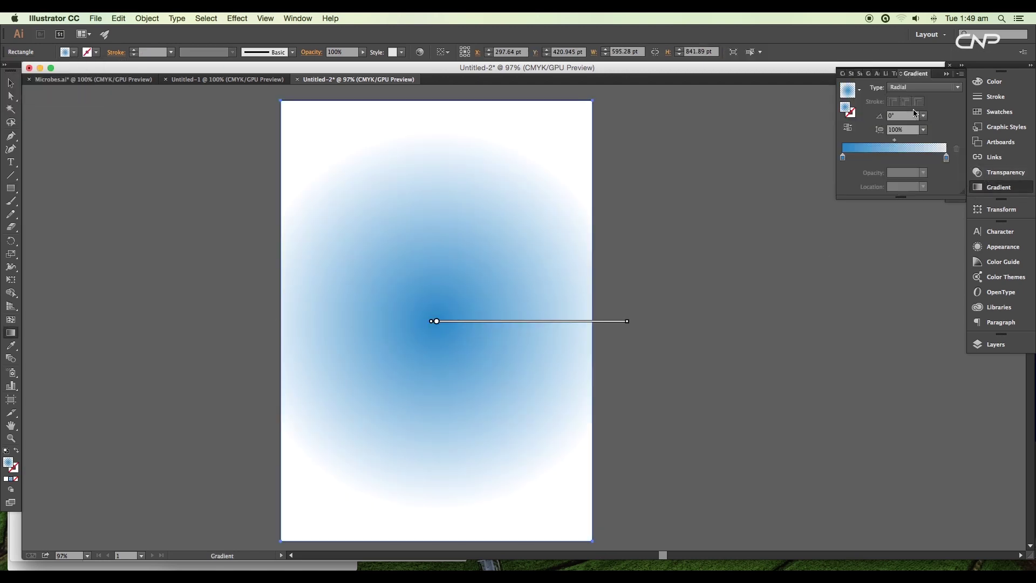
double_click(843, 158)
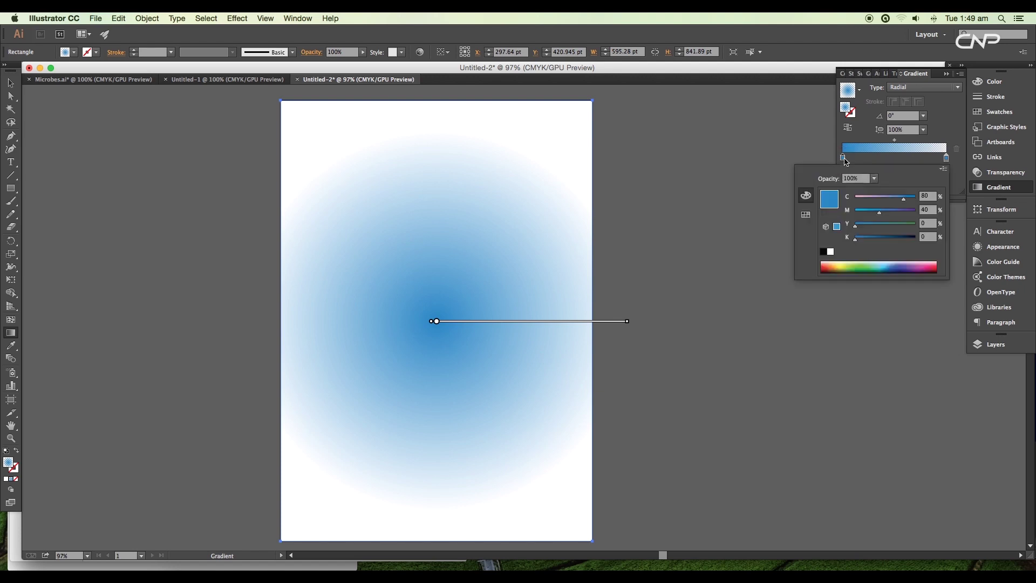
click(806, 215)
click(882, 198)
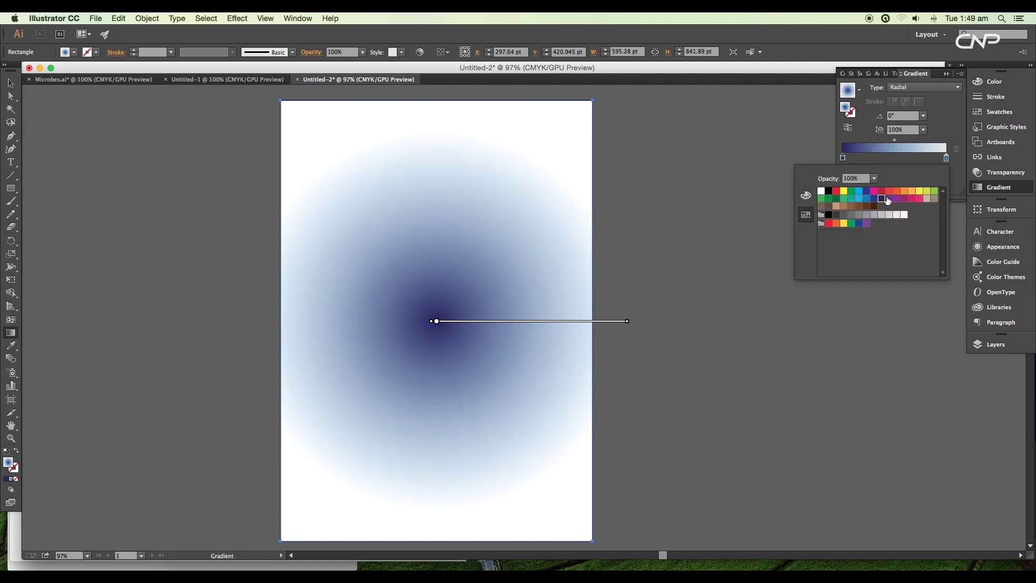
Step: Set the gradient's outer stop to the dark navy swatch at 100% opacity and raise its black value to a near-black navy
double_click(946, 159)
click(881, 199)
click(873, 179)
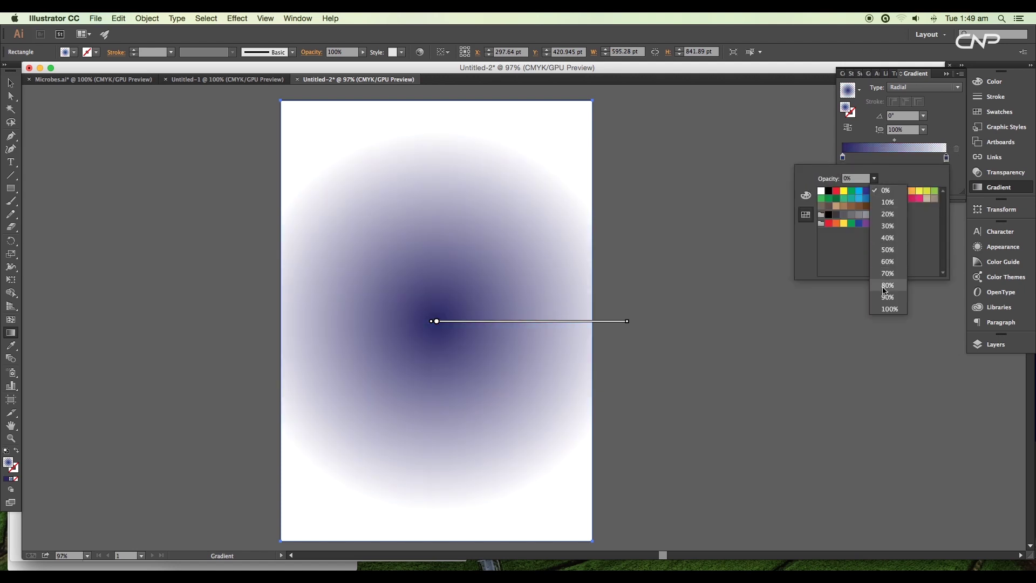
click(885, 311)
click(806, 195)
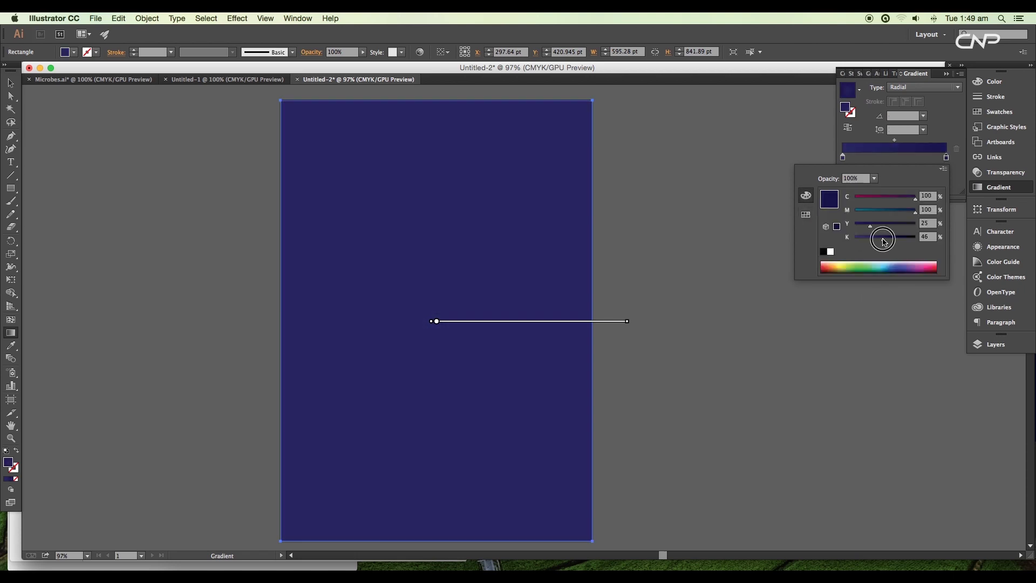
drag(870, 238, 910, 240)
Step: Shift the radial gradient's centre slightly above the middle of the rectangle and set its inner stop to C 100, M 100, Y 20, K 32
click(439, 324)
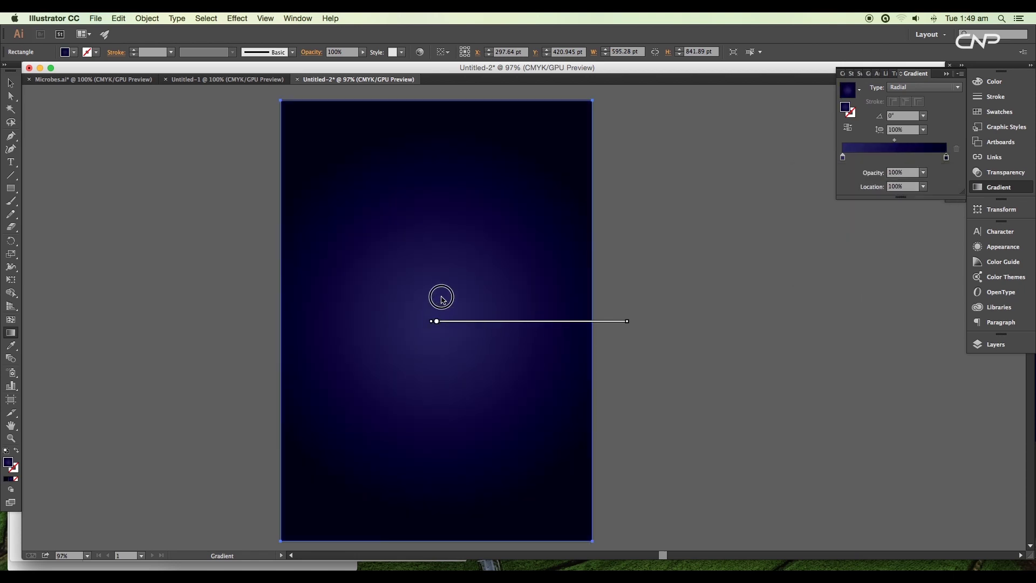
drag(437, 322, 445, 279)
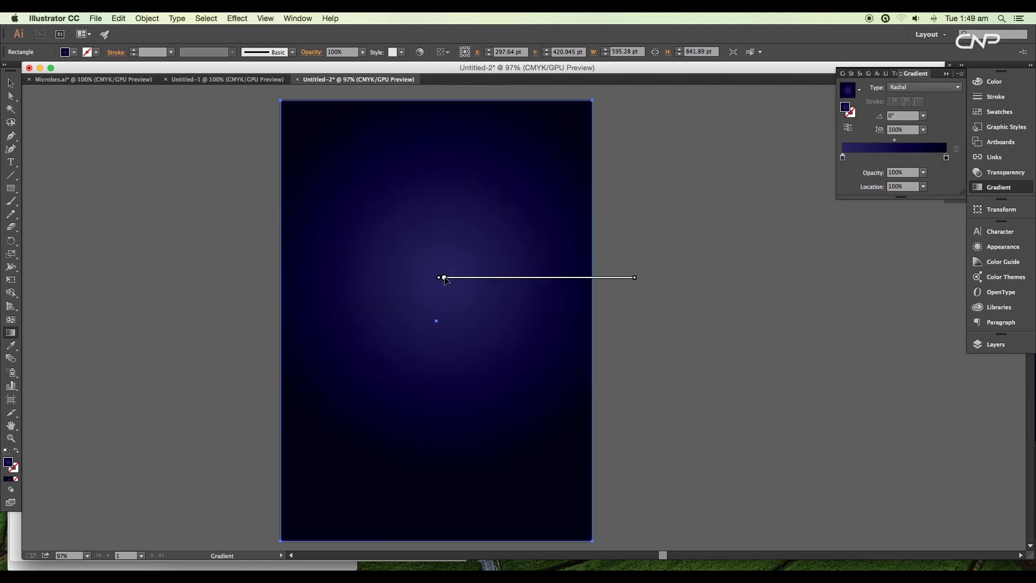
double_click(844, 158)
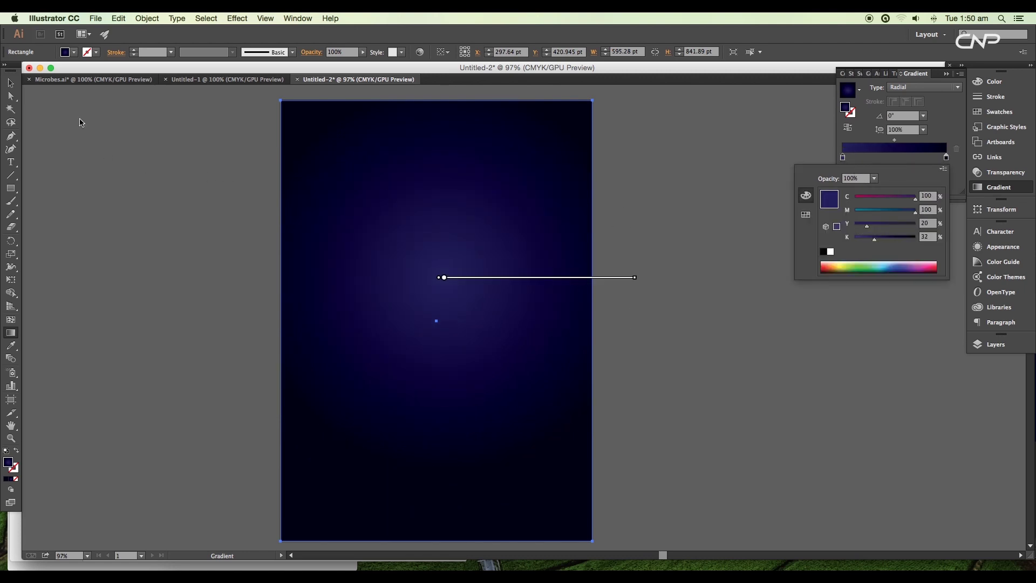
Step: Lock the gradient background rectangle
click(19, 85)
click(11, 82)
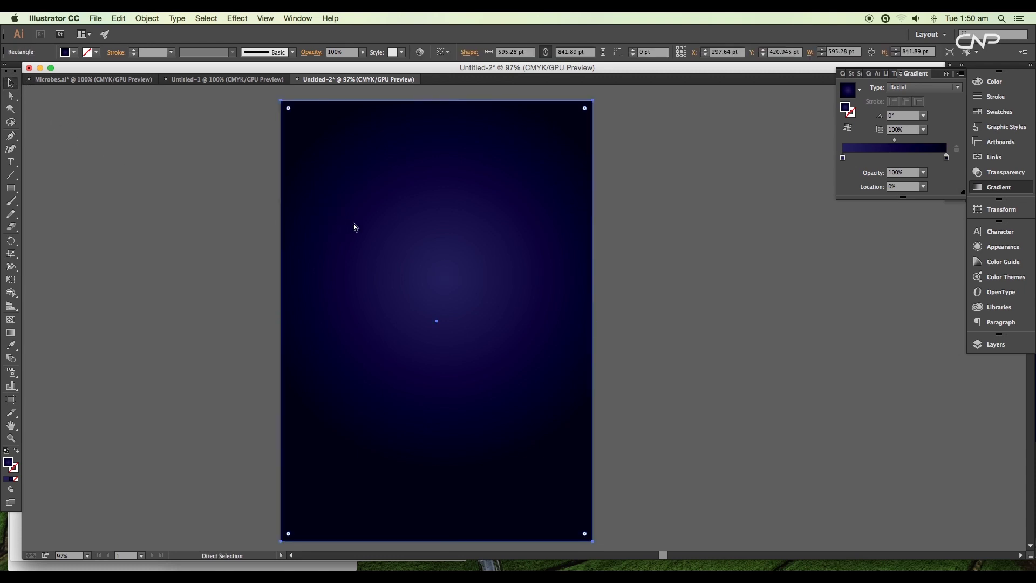
key(super+2)
Step: Draw a circle 106 pt in diameter near the centre of the background glow and fill it with black
drag(476, 253, 513, 253)
scroll(513, 257, up, 3)
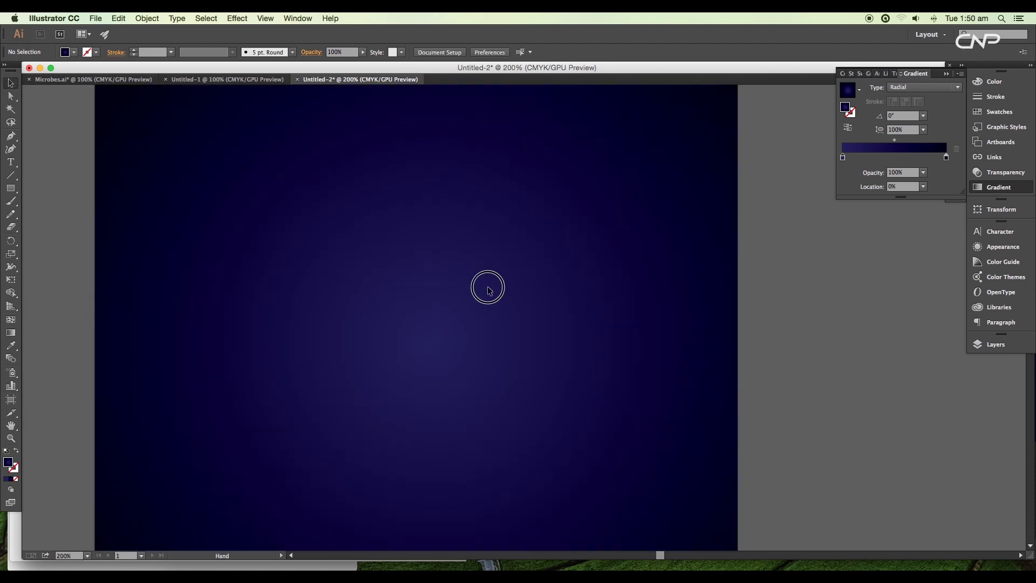
drag(11, 187, 55, 218)
drag(413, 315, 461, 370)
click(74, 52)
click(30, 74)
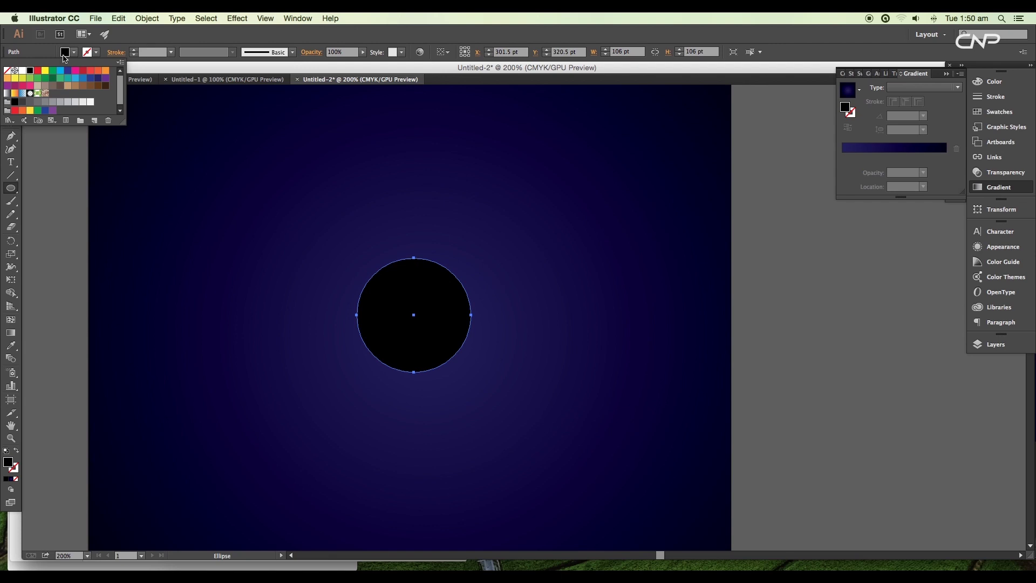
Step: Add an Inner Glow effect to the circle with Normal mode and a medium blue glow colour
click(236, 19)
mouse_move(359, 158)
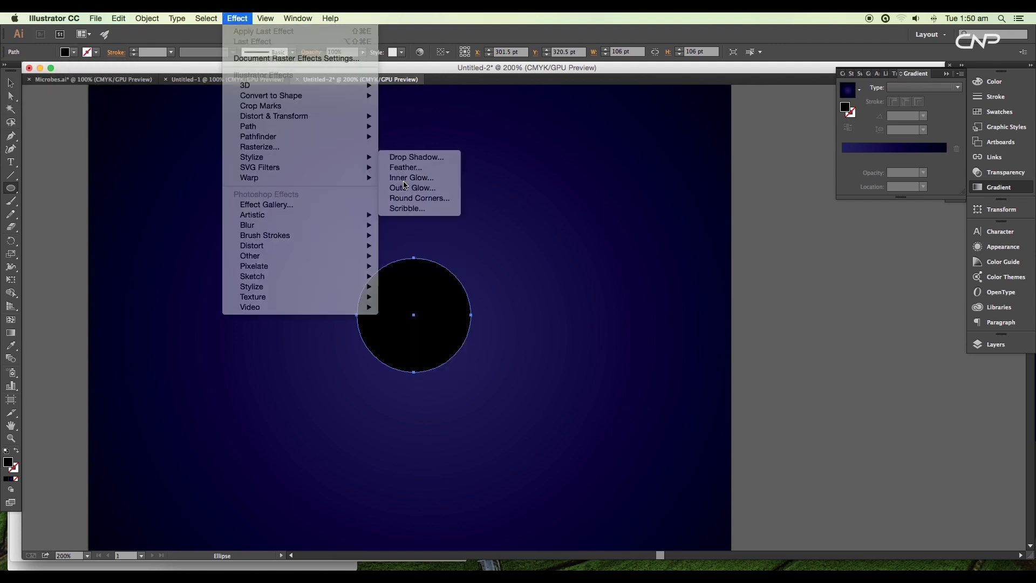
click(404, 180)
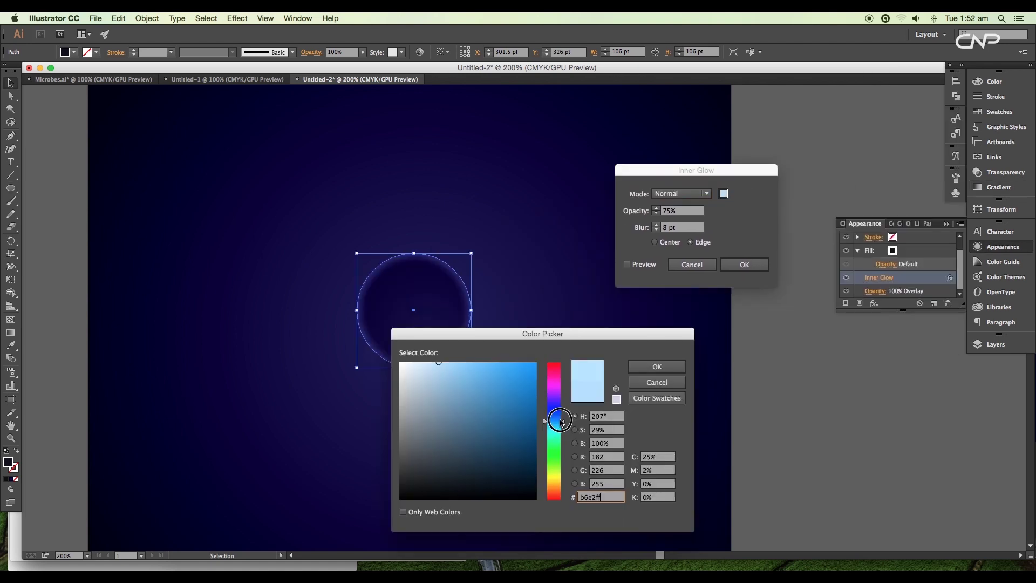
click(497, 364)
click(657, 367)
Step: Set the inner glow to 100% opacity and 12 pt blur, spreading from the edge, with preview on, and apply it
click(659, 211)
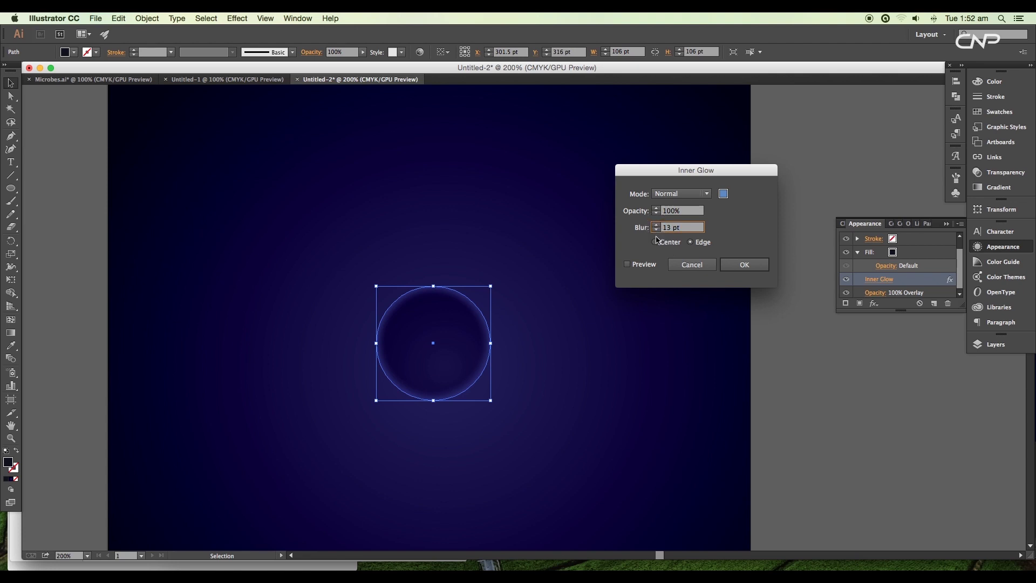
click(627, 264)
click(698, 243)
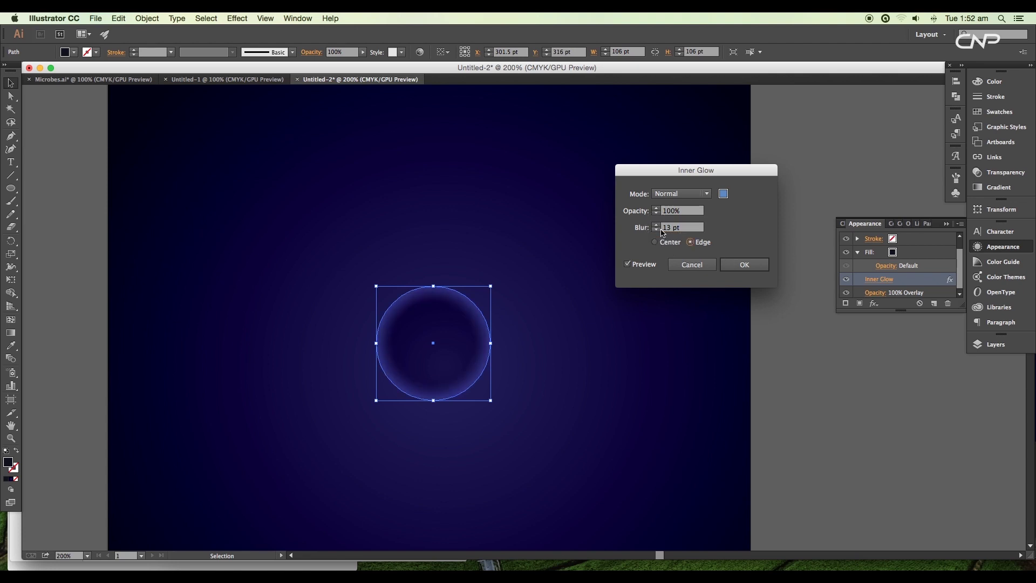
click(656, 230)
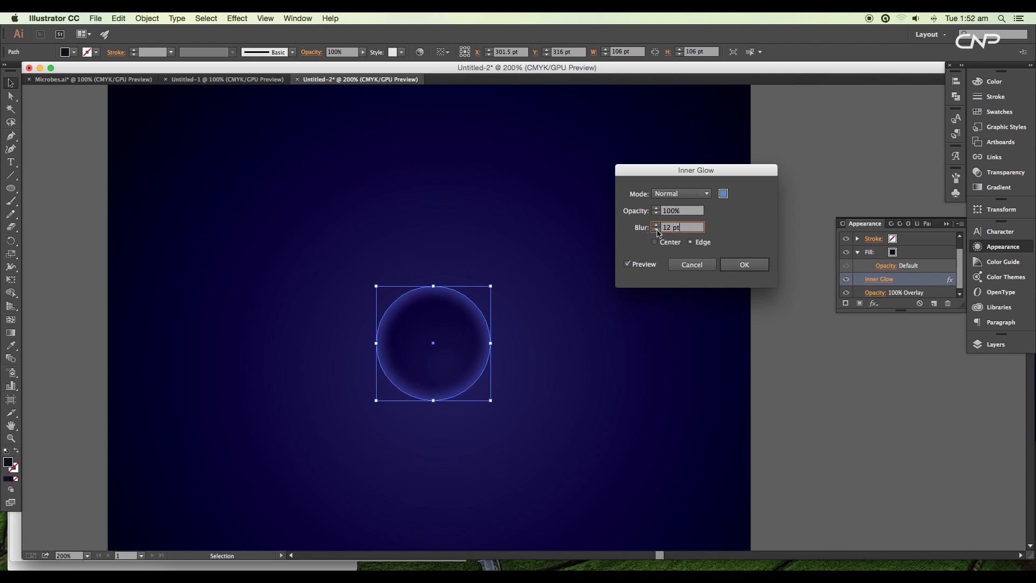
click(742, 264)
Step: Warp the glowing circle into an irregular rounded blob and smooth its uneven outline by adjusting the anchor points and handles
drag(11, 266, 40, 278)
mouse_move(401, 325)
mouse_down()
mouse_move(437, 311)
mouse_move(420, 301)
mouse_move(410, 304)
mouse_move(471, 315)
mouse_move(474, 344)
mouse_move(488, 340)
mouse_move(479, 368)
mouse_move(378, 350)
mouse_move(403, 381)
mouse_move(464, 370)
mouse_move(417, 390)
mouse_move(372, 360)
mouse_move(422, 299)
mouse_move(481, 369)
mouse_up()
key(super+equal)
key(super+equal)
key(super+equal)
drag(11, 136, 40, 175)
drag(503, 308, 506, 325)
drag(103, 240, 111, 227)
key(a)
drag(93, 252, 97, 348)
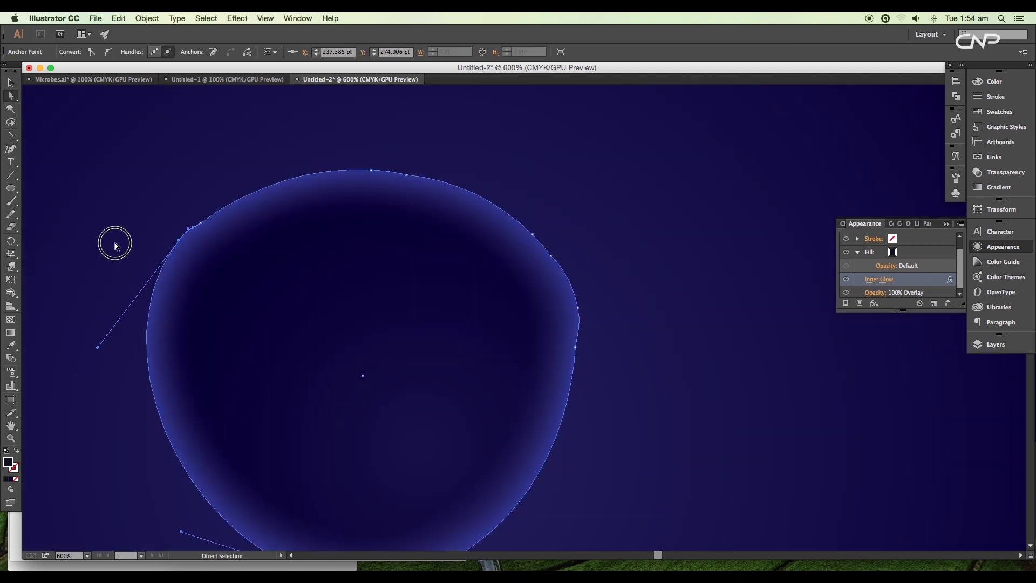
key(super+shift+a)
Step: Draw a circle about 86 pt in diameter inside the blob and fill it with the fading blue gradient swatch
key(super+minus)
key(super+minus)
key(super+minus)
key(l)
drag(435, 351, 475, 398)
click(75, 53)
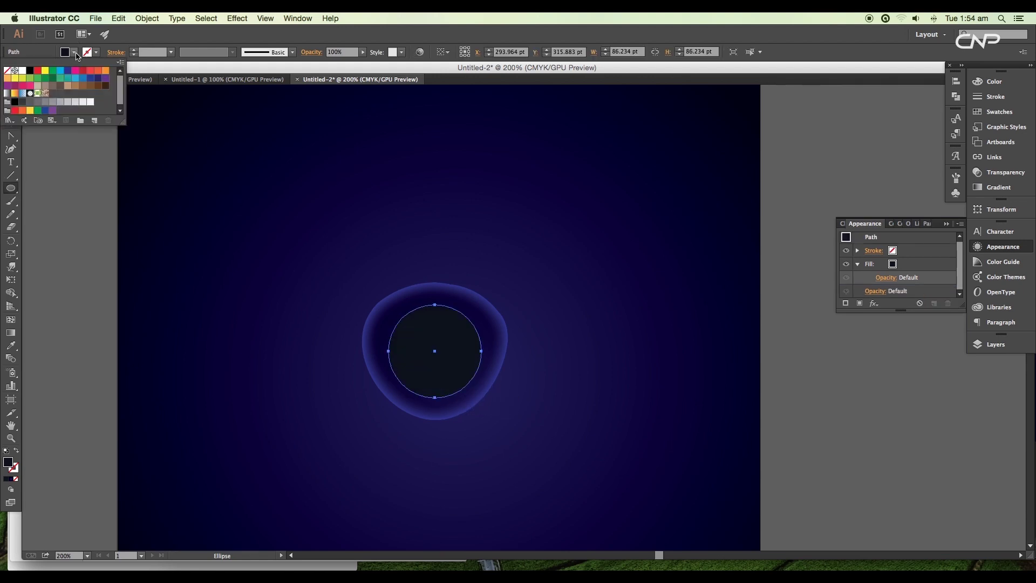
click(23, 95)
Step: Make the inner circle's gradient radial and reverse its stops so that the blue lies at the outer edge and the centre is transparent
key(g)
click(997, 187)
click(924, 88)
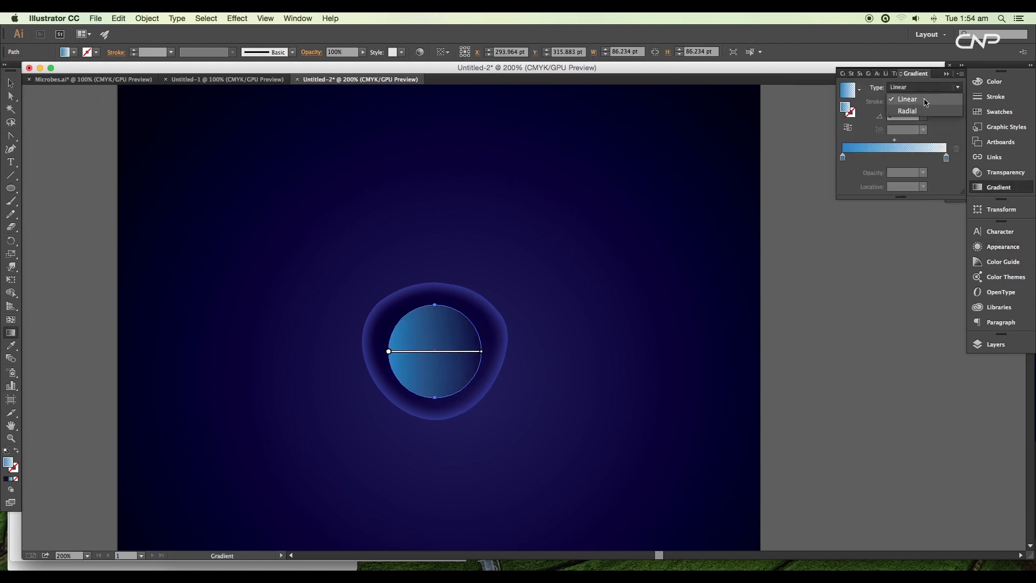
click(922, 111)
drag(842, 157, 947, 157)
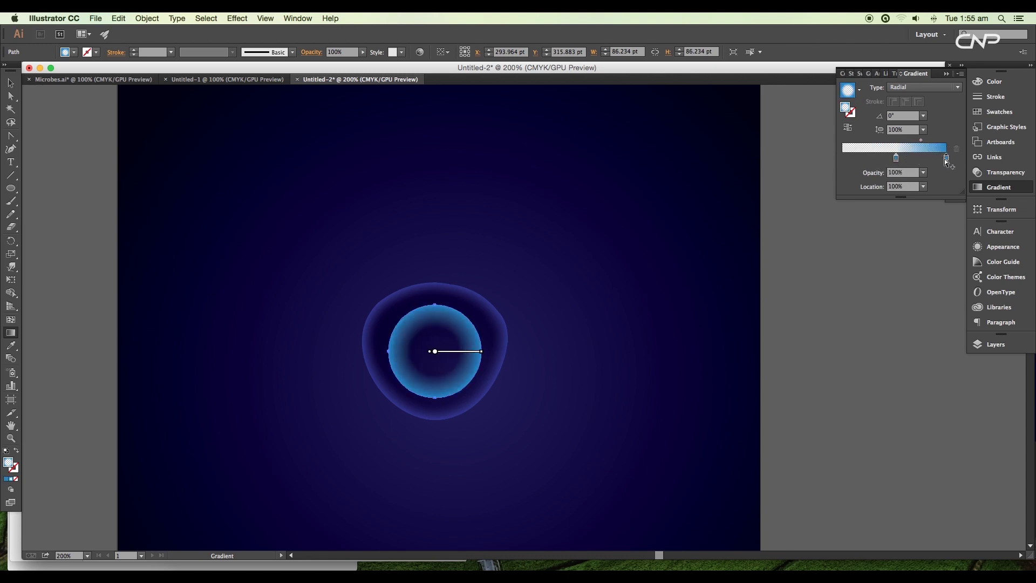
Step: Darken the outer gradient stop to a deep blue with C 100 and K 27, and shift the gradient midpoint towards the outer edge
double_click(945, 157)
drag(895, 214, 890, 214)
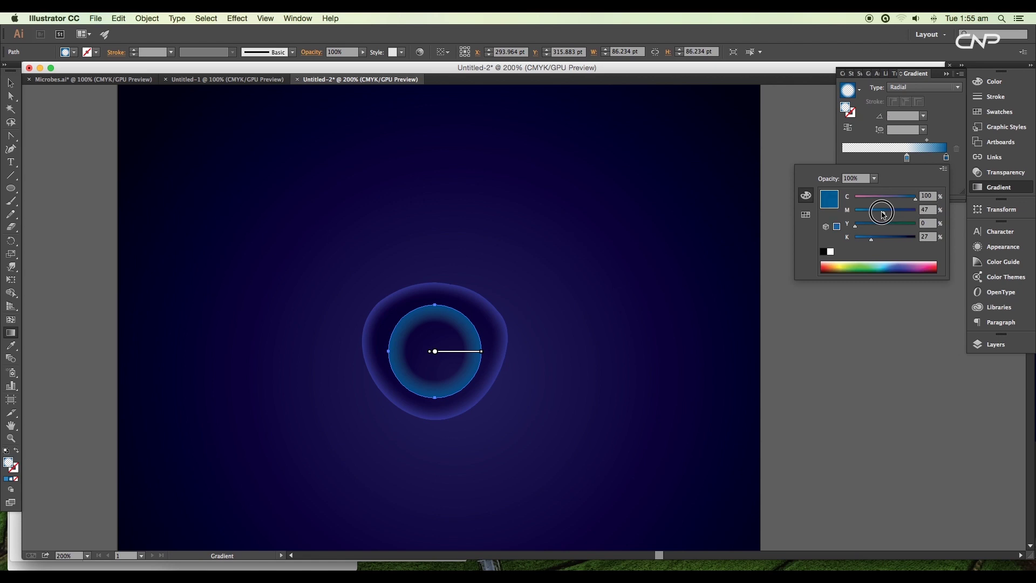
drag(927, 142, 939, 142)
Step: Set the inner circle's blending mode to Screen
click(976, 170)
click(883, 87)
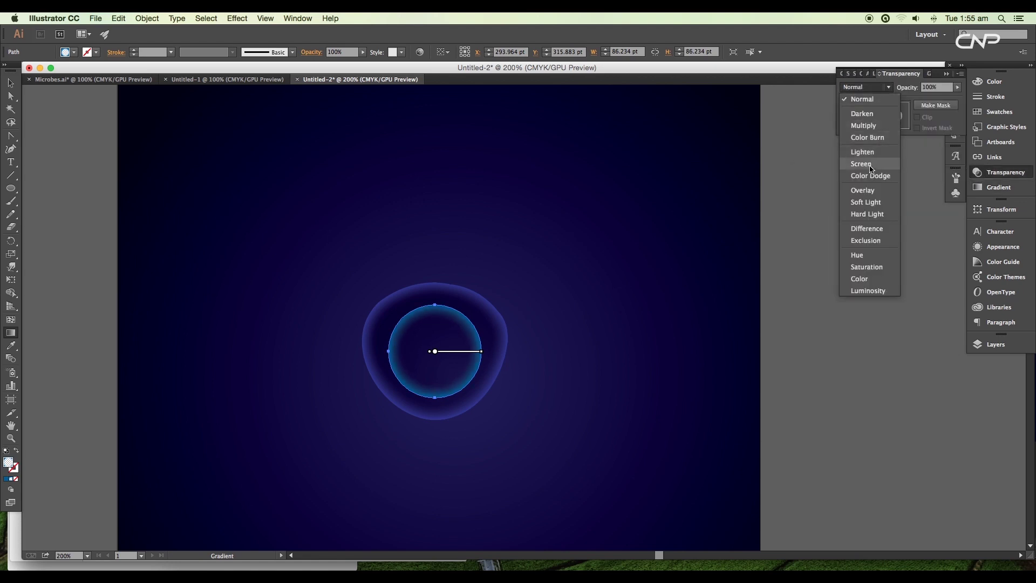
click(869, 164)
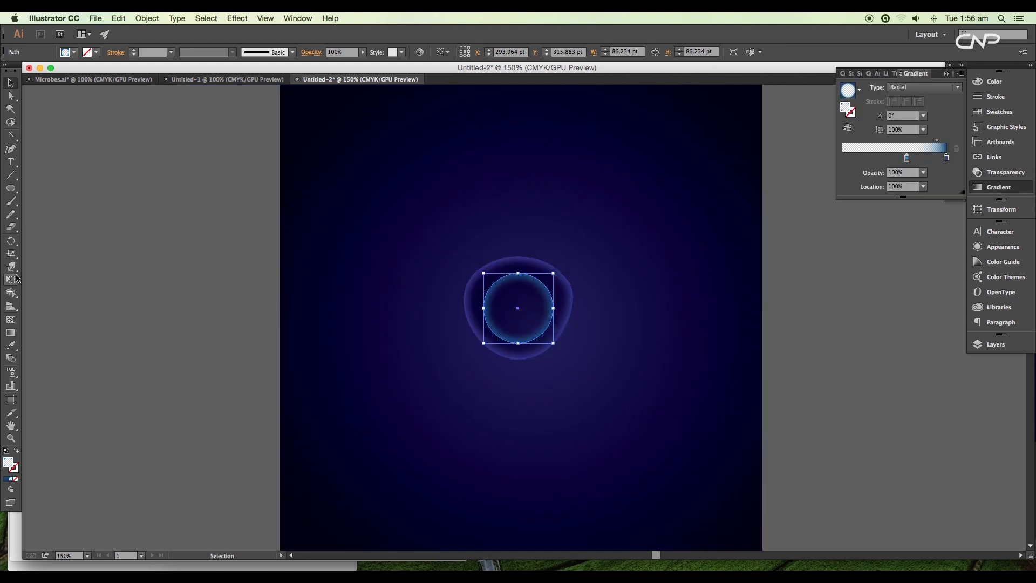
Step: Warp the inner circle into an irregular shape of about 91.5 by 89.4 pt and smooth its uneven anchor points
click(12, 266)
scroll(475, 340, up, 3)
mouse_move(637, 235)
mouse_down()
mouse_move(620, 301)
mouse_move(574, 316)
mouse_move(612, 290)
mouse_move(608, 262)
mouse_move(558, 270)
mouse_up()
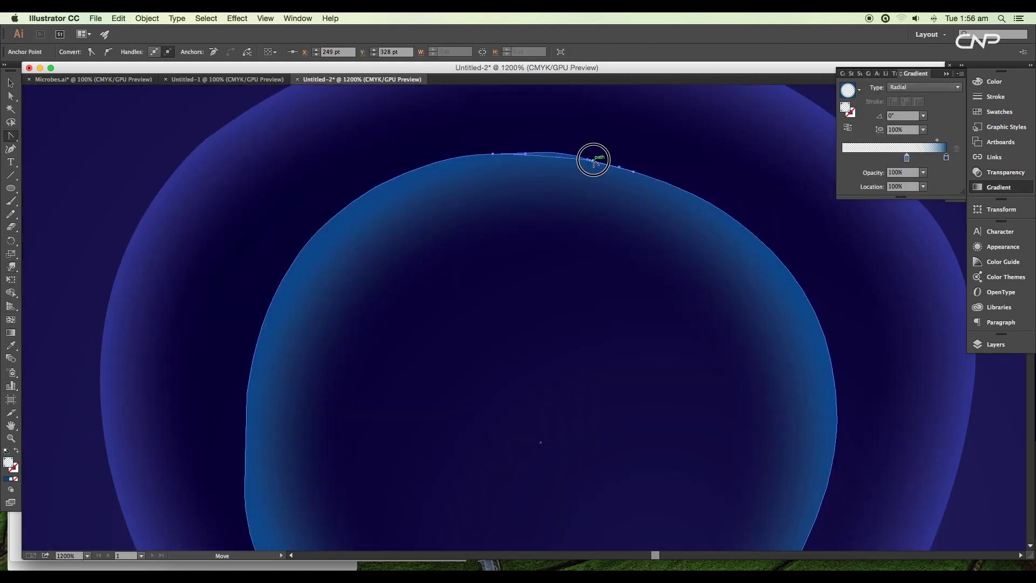
drag(592, 161, 607, 163)
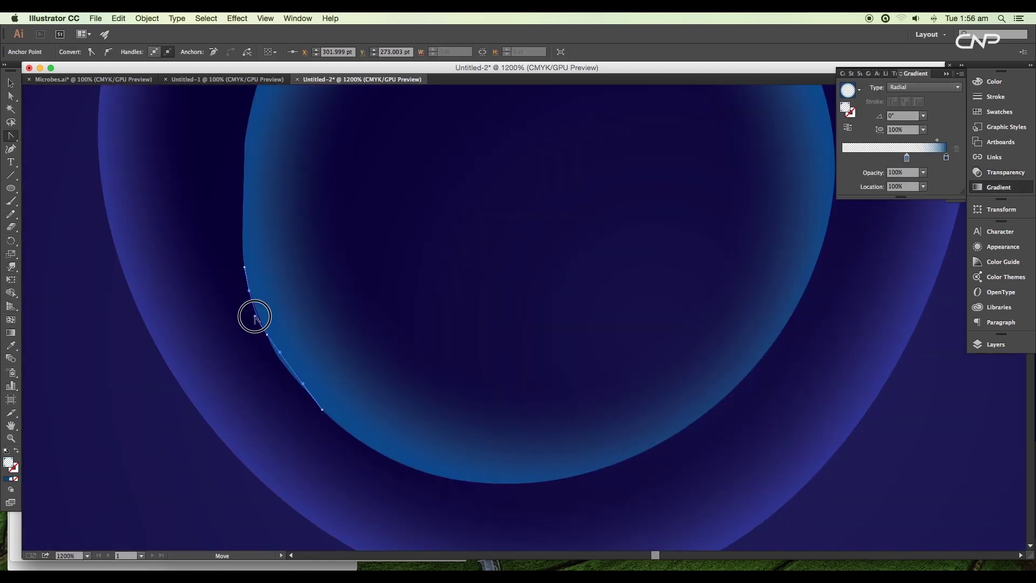
drag(253, 317, 254, 316)
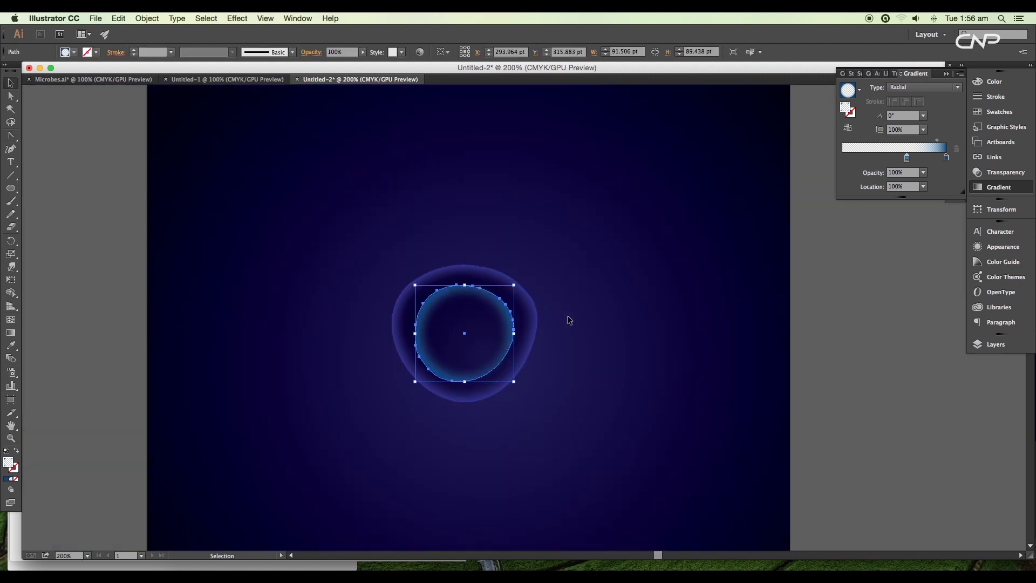
click(569, 319)
scroll(597, 342, down, 2)
scroll(576, 324, up, 3)
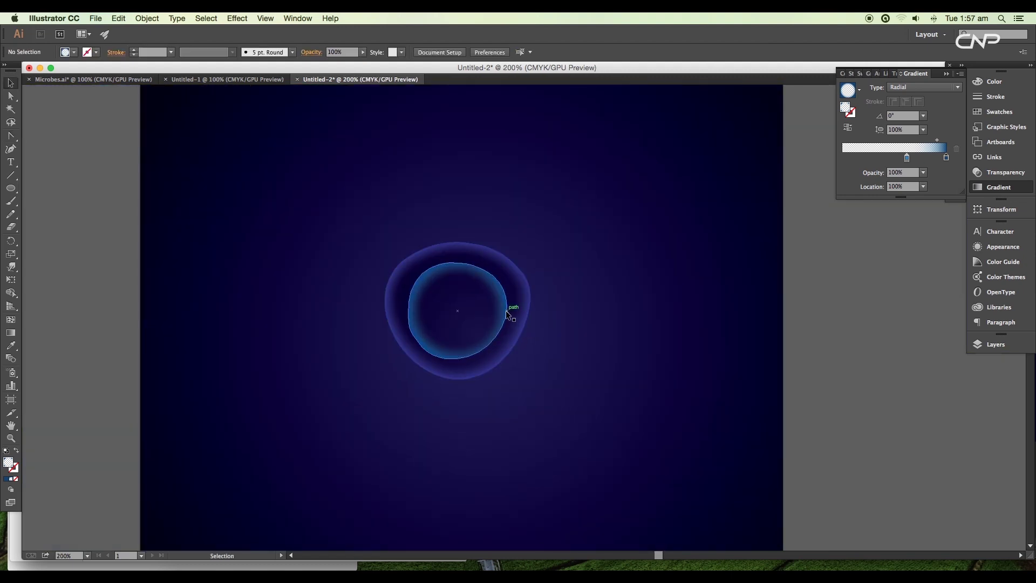
Step: Remove the fill from the path at the inner shape and give it a stroke colour
click(507, 313)
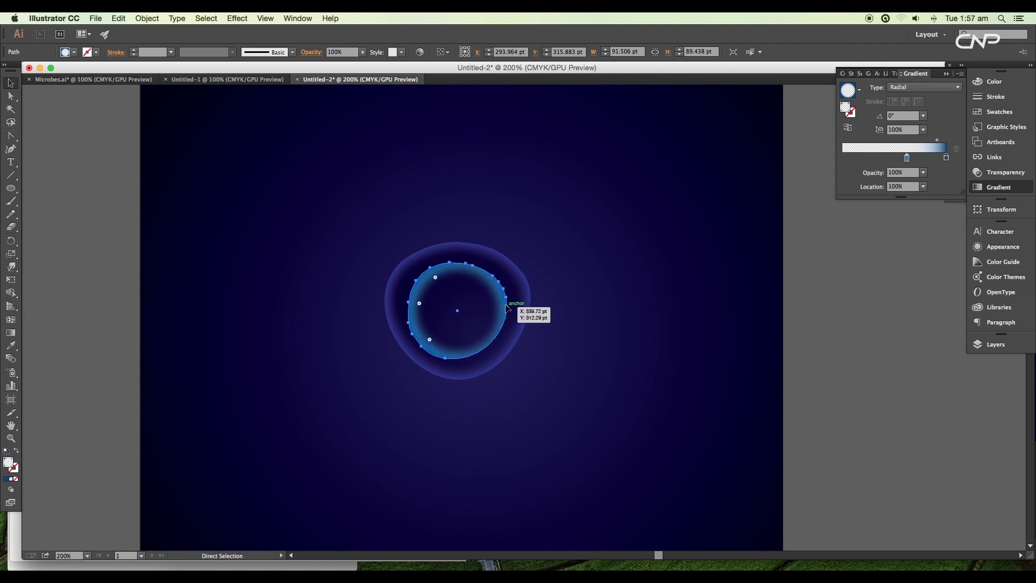
drag(507, 264, 485, 292)
click(74, 52)
click(7, 70)
click(88, 50)
click(94, 52)
click(60, 73)
click(65, 136)
Step: Draw a small black rectangle of 7 by 15 pt beside the artboard and shrink it to about 5 by 9 pt
scroll(489, 337, up, 2)
drag(624, 361, 527, 343)
scroll(620, 368, down, 3)
key(super+equal)
drag(11, 189, 41, 191)
drag(41, 191, 41, 191)
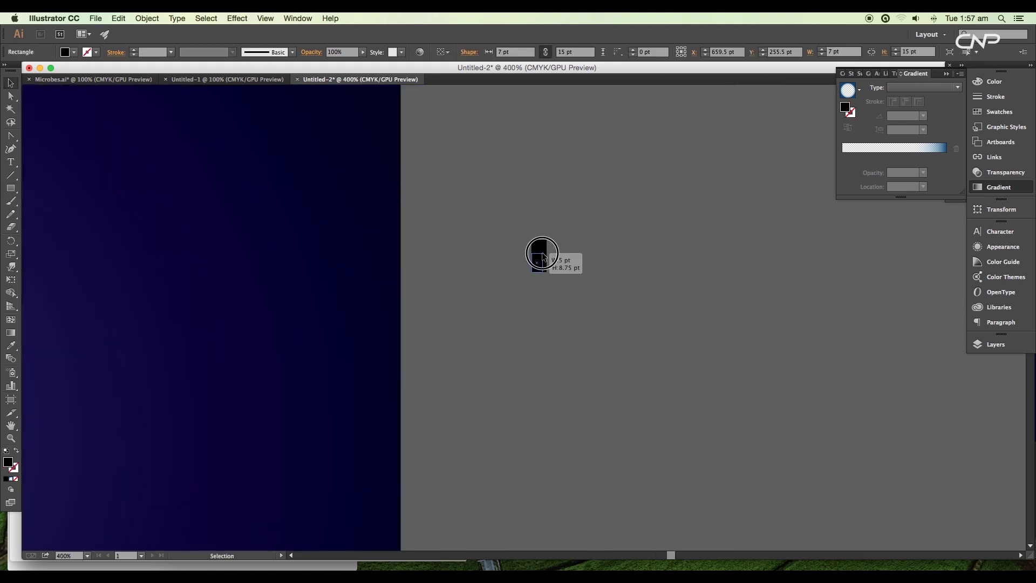
drag(537, 242, 537, 254)
Step: Make a tall black rectangle of 5.25 by 59.6 pt, align it over the small one and send it to the back
drag(542, 267, 615, 198)
click(624, 287)
drag(610, 287, 539, 296)
right_click(538, 296)
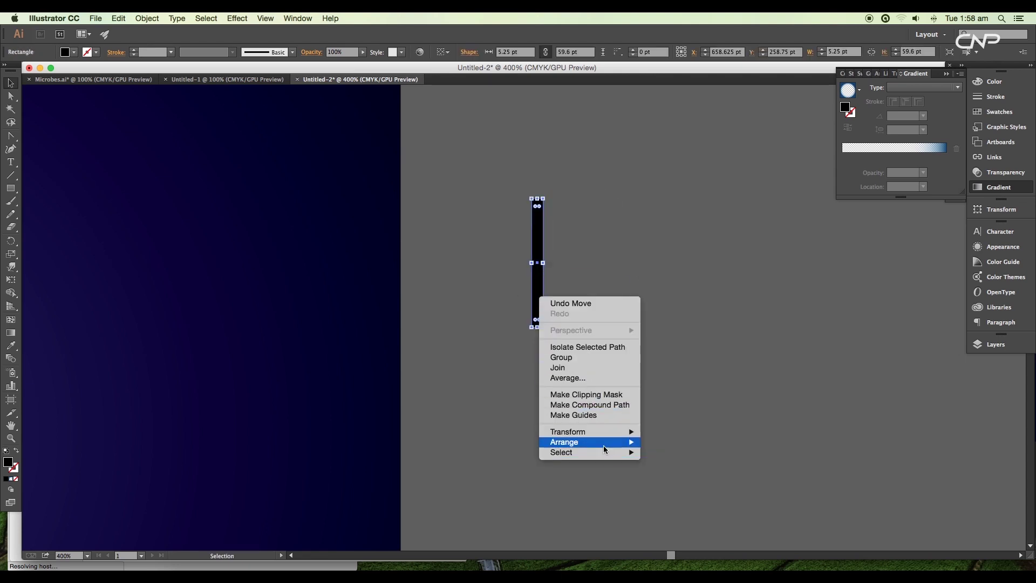
mouse_move(604, 444)
click(673, 472)
Step: Set the tall rectangle's opacity to 0% and deselect it
click(584, 302)
click(538, 298)
click(998, 172)
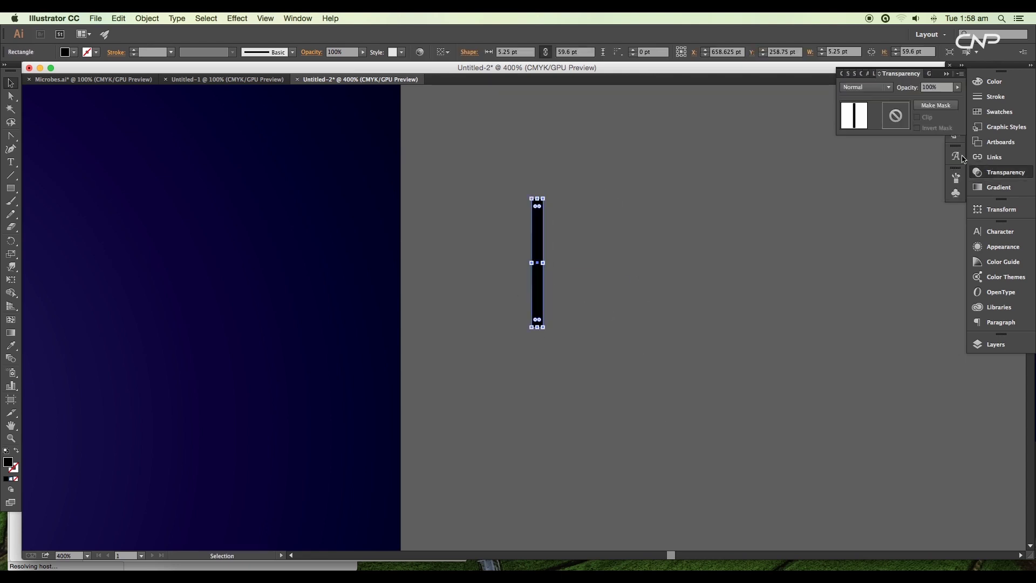
click(958, 89)
drag(958, 96, 906, 99)
click(808, 180)
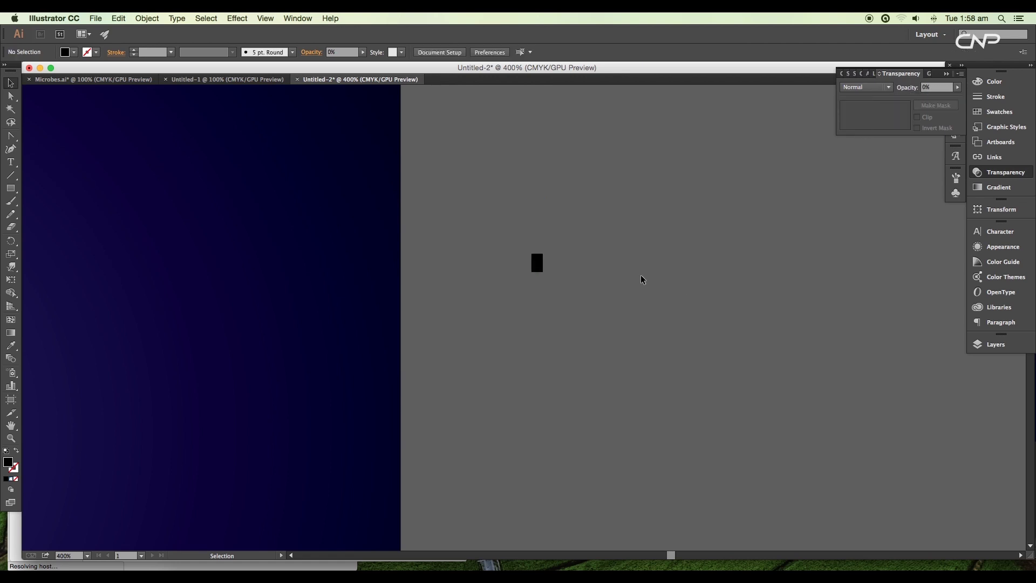
Step: Select the small black rectangle and set the blend spacing option to Specified Distance
scroll(540, 290, up, 2)
click(540, 290)
click(146, 19)
mouse_move(179, 242)
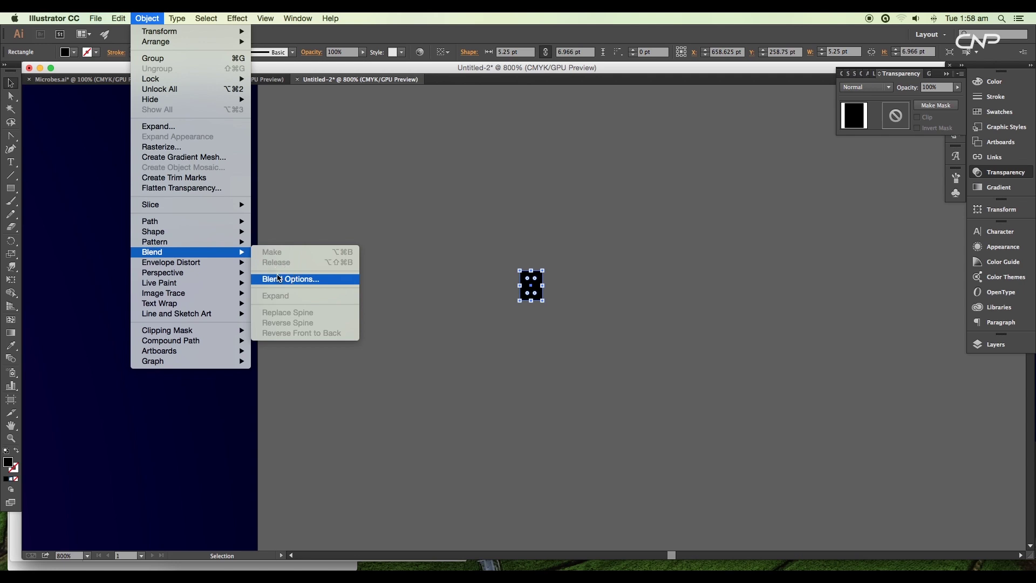
click(280, 279)
click(615, 122)
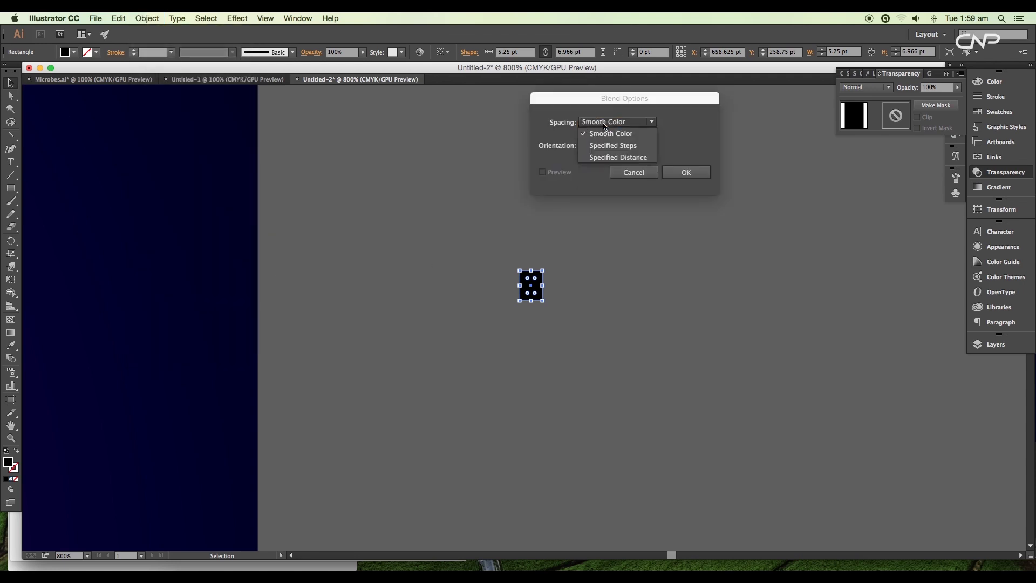
click(607, 156)
click(674, 173)
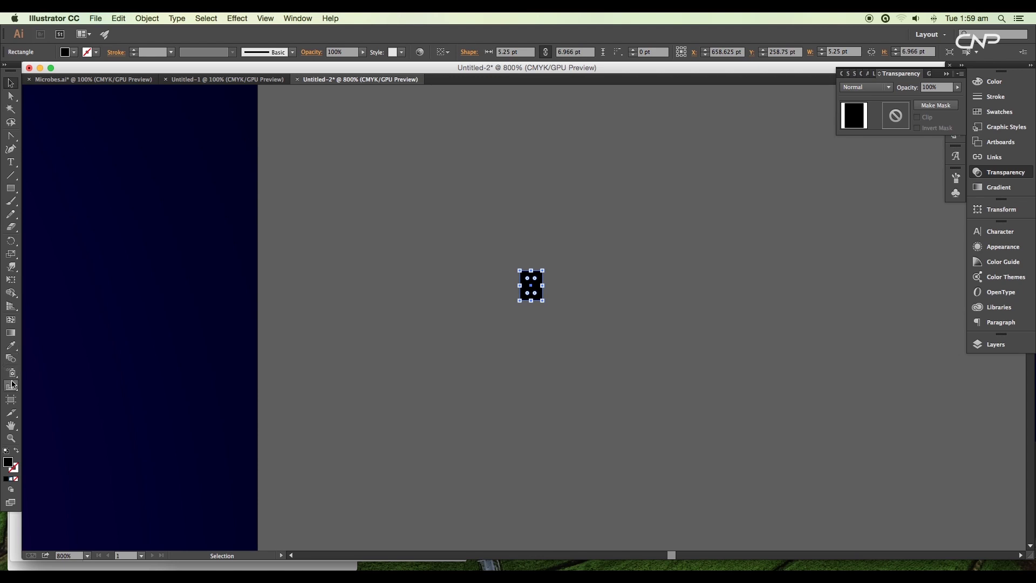
Step: Blend the small black rectangle with the transparent tall rectangle behind it, then deselect the result
click(13, 360)
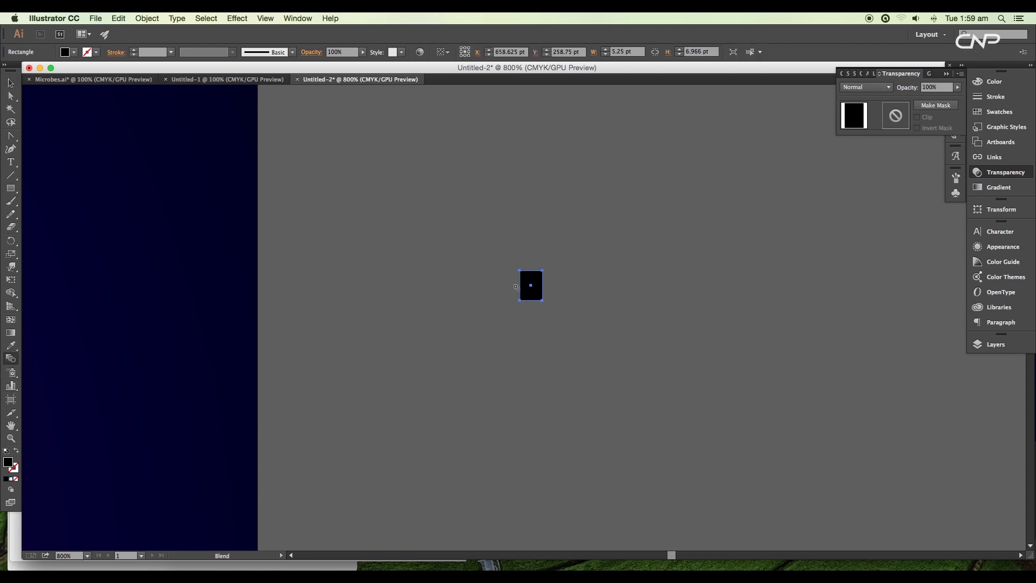
click(530, 220)
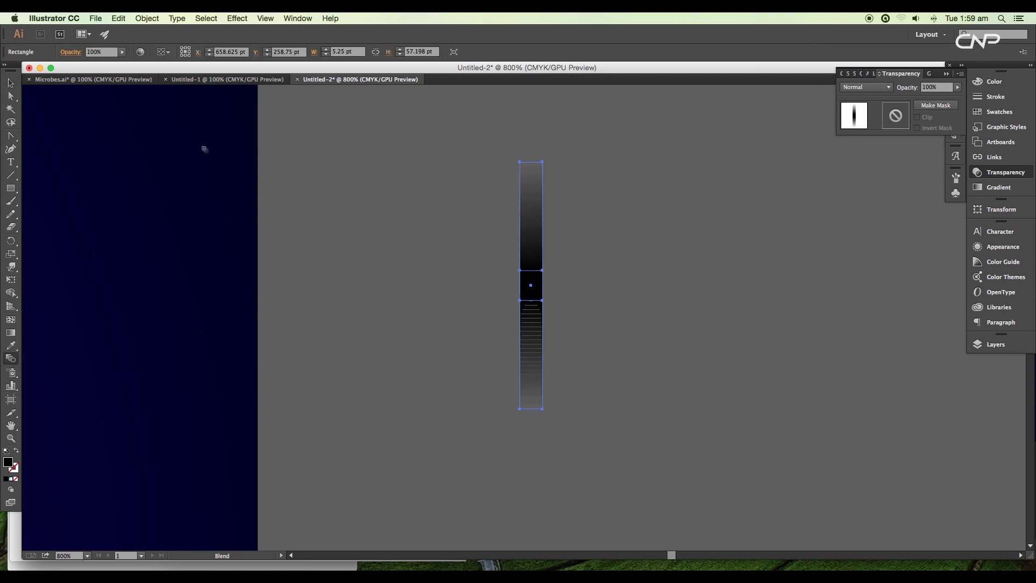
click(10, 82)
click(655, 314)
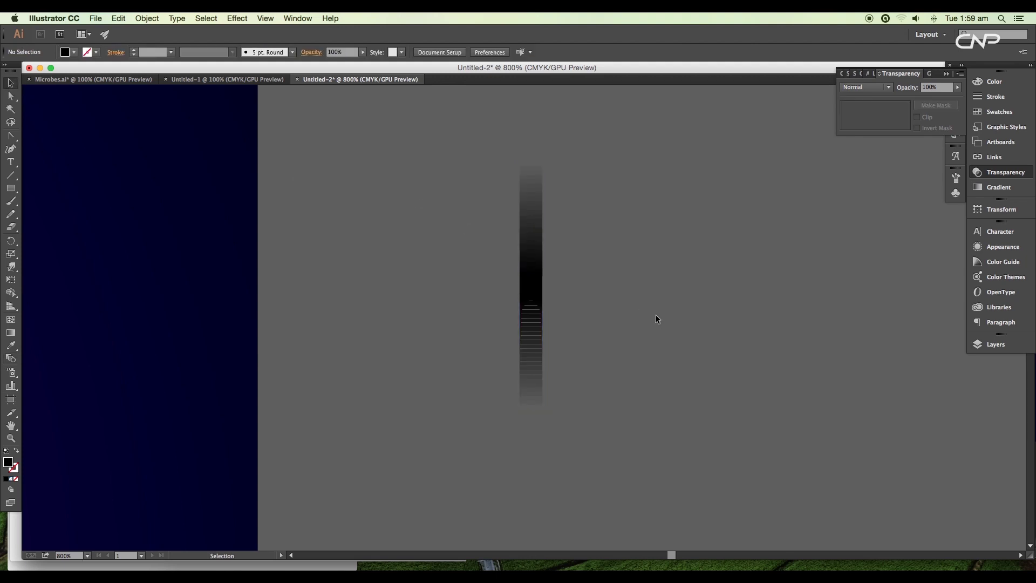
Step: Select the blended bar and start a new Art Brush from it
scroll(655, 315, down, 1)
click(566, 301)
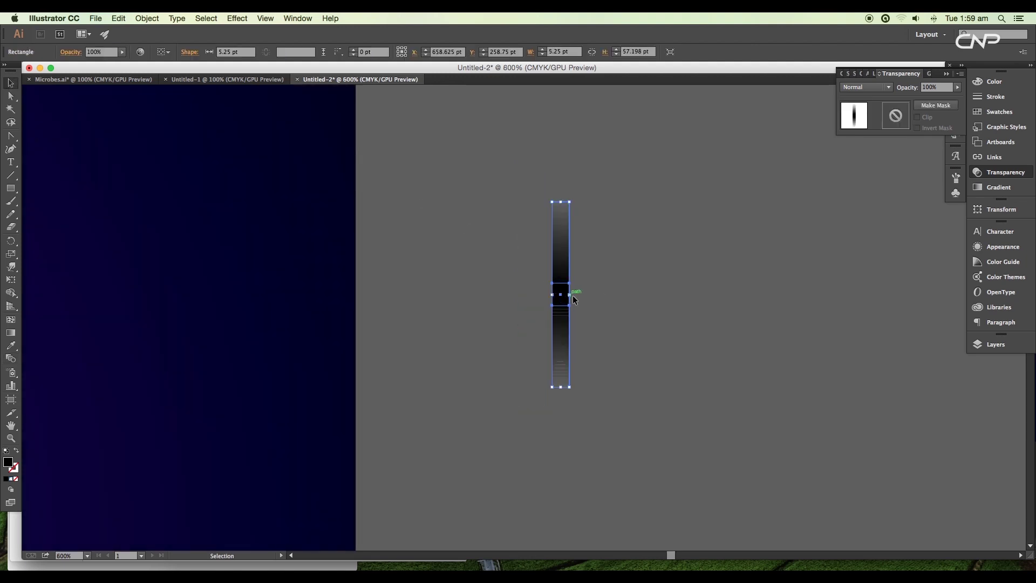
scroll(575, 296, down, 2)
scroll(575, 296, down, 1)
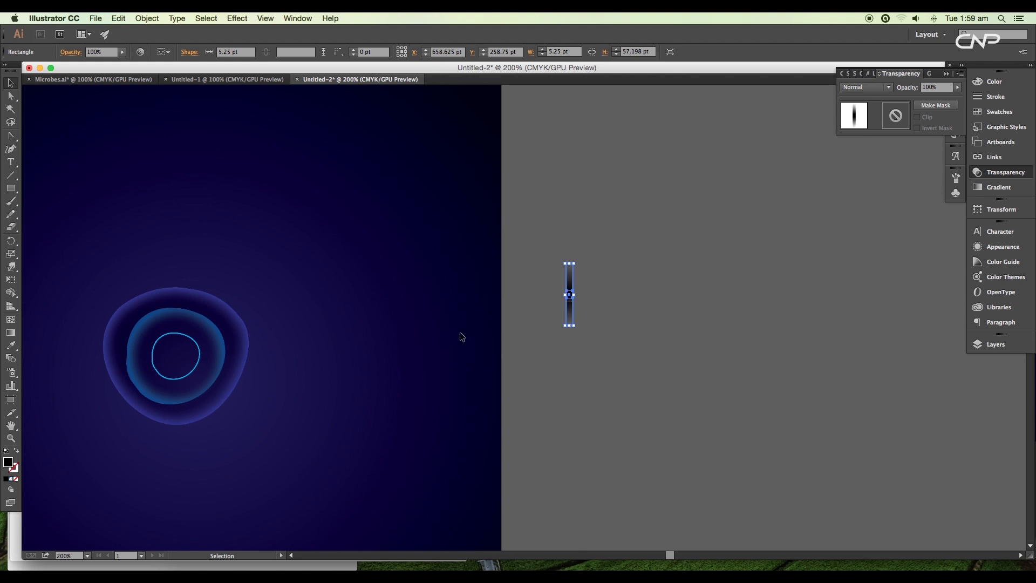
scroll(691, 302, up, 2)
click(956, 178)
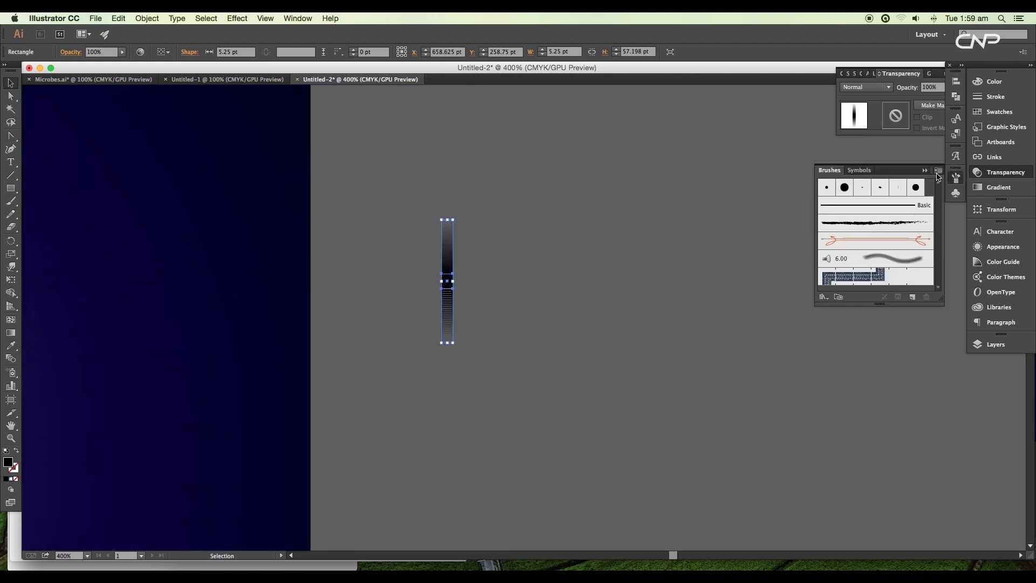
click(938, 170)
click(855, 172)
click(489, 336)
drag(512, 272, 700, 215)
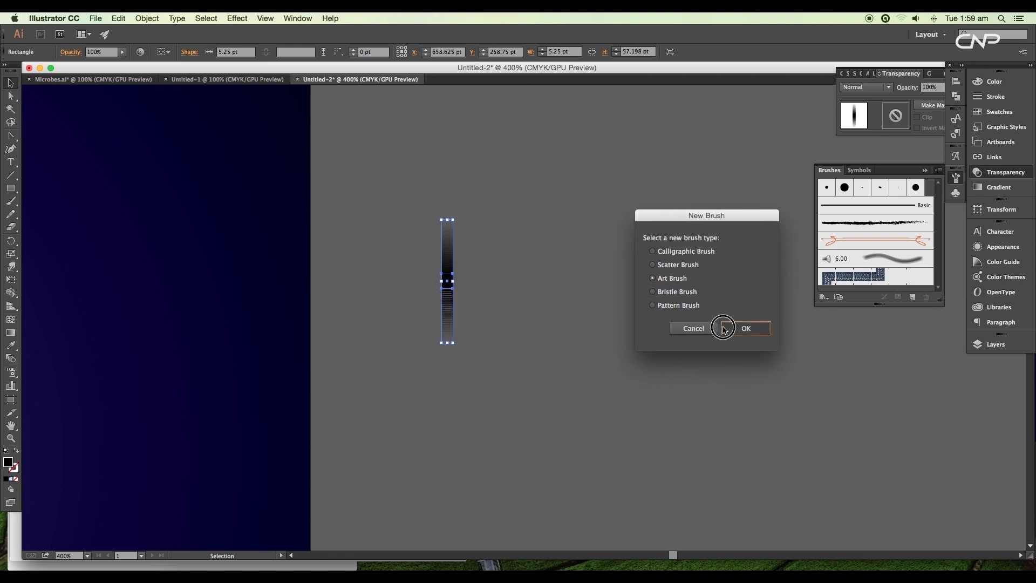
click(738, 327)
Step: Define the art brush with a 50% fixed width and Tints colorization, and delete the source bar beside the artboard
drag(569, 145, 876, 133)
click(849, 169)
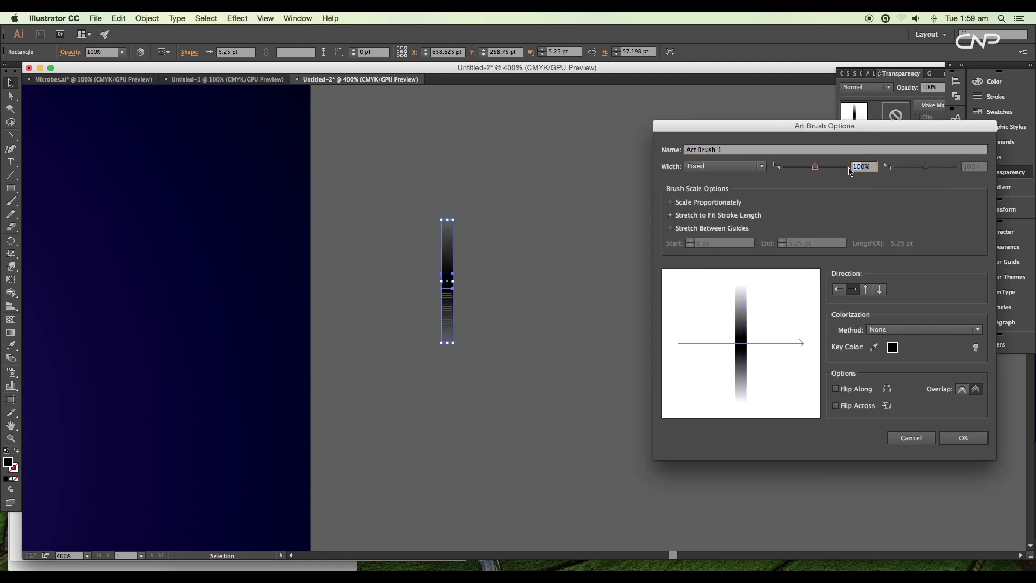
key(Tab)
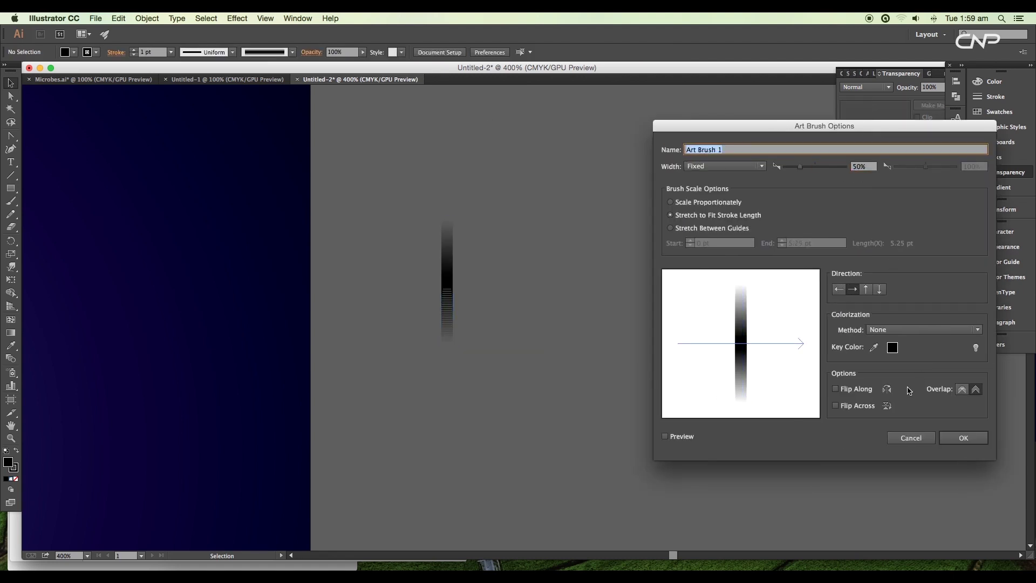
click(901, 329)
click(906, 347)
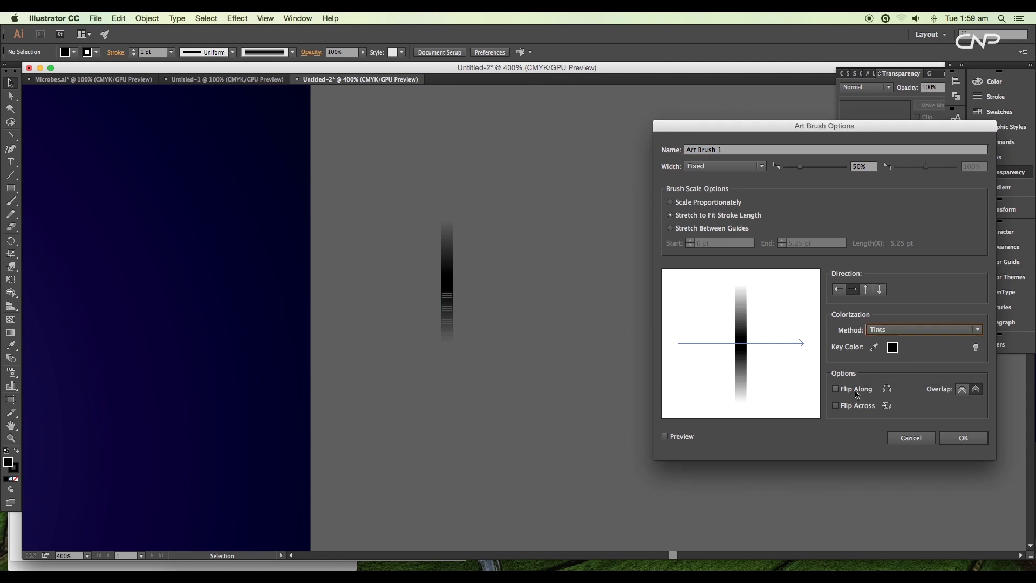
click(962, 437)
key(Delete)
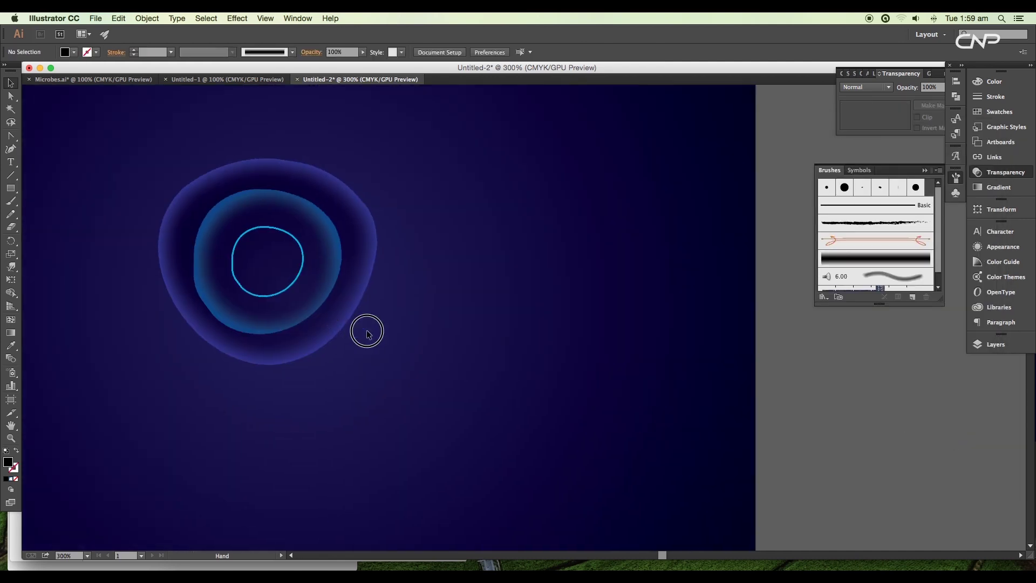
Step: Apply the new bar art brush to the innermost ring of the cell and set its stroke weight to 0.5 pt
drag(367, 332, 584, 353)
key(super+equal)
click(500, 305)
click(511, 296)
click(854, 264)
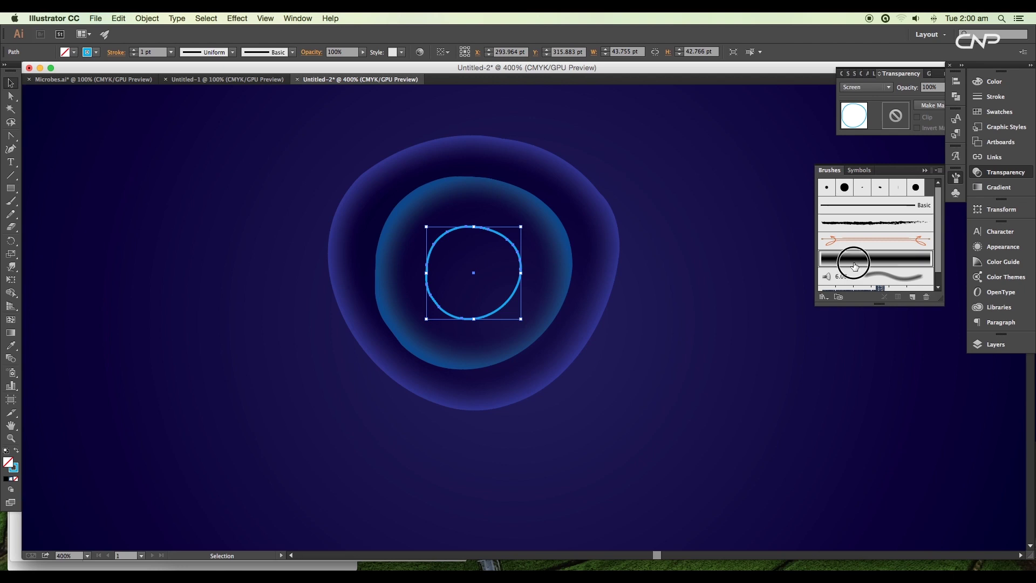
click(170, 53)
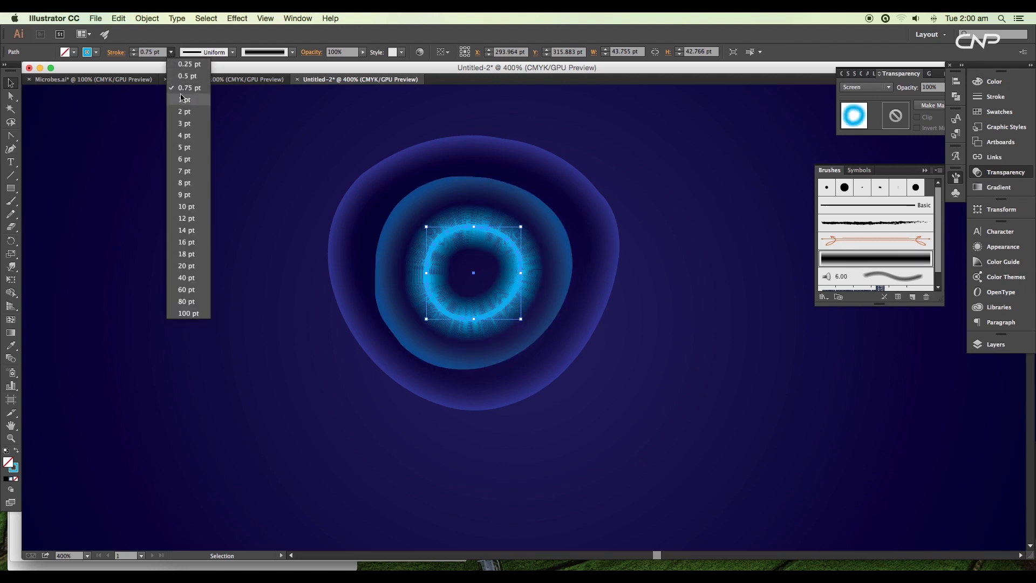
click(187, 76)
key(super+shift+a)
Step: Apply the bar art brush to the cell's middle shape, with no fill and a thin blue stroke
scroll(559, 352, down, 3)
scroll(562, 352, up, 1)
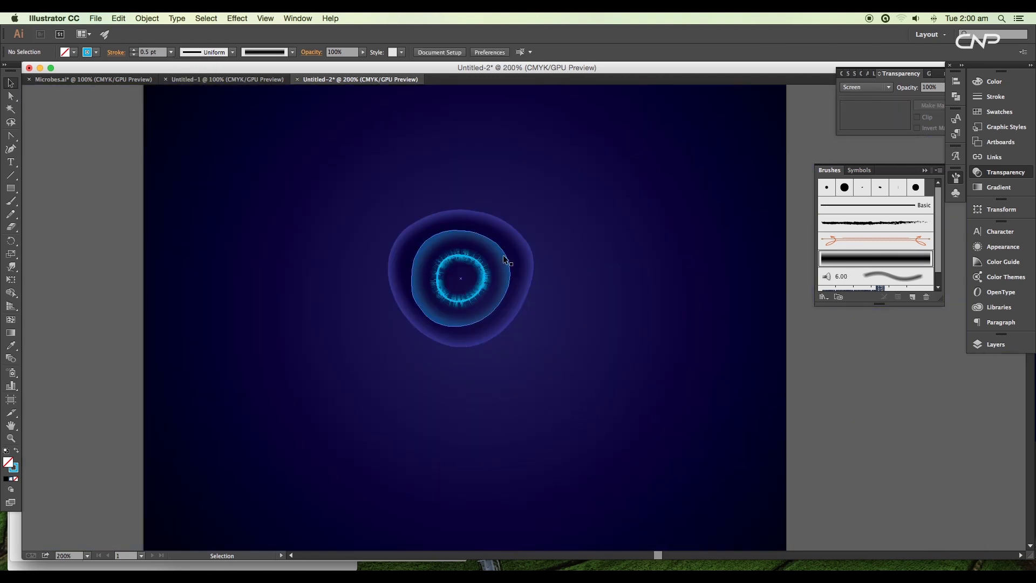
click(504, 260)
click(902, 258)
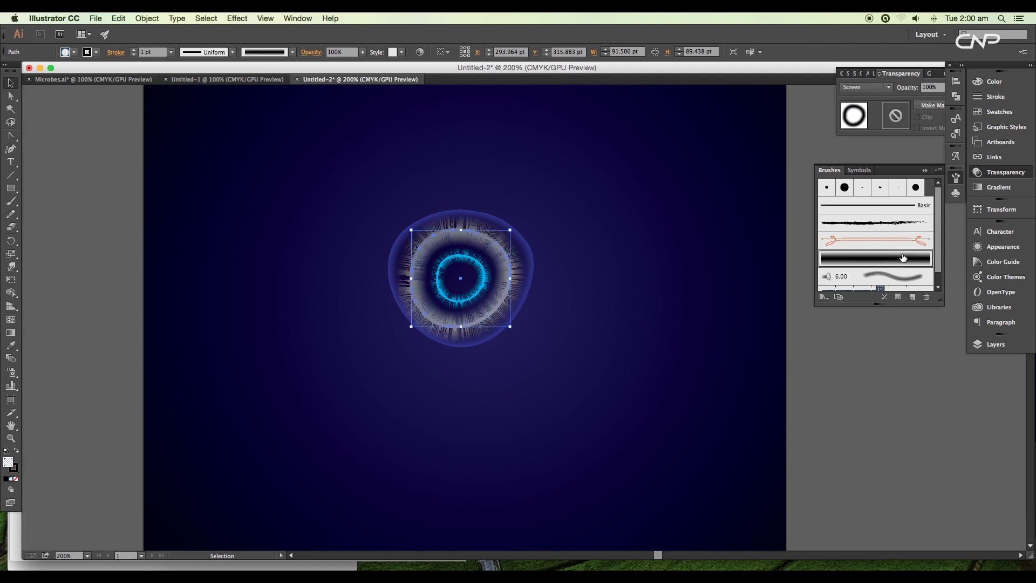
scroll(583, 286, up, 1)
click(96, 51)
click(76, 78)
click(82, 79)
click(220, 117)
scroll(481, 257, down, 1)
click(475, 256)
click(171, 52)
click(180, 81)
Step: Lower the opacity of the cell's brushed ring stroke to 75%
scroll(406, 273, down, 3)
click(360, 323)
click(410, 278)
click(936, 81)
click(957, 87)
drag(960, 98, 946, 100)
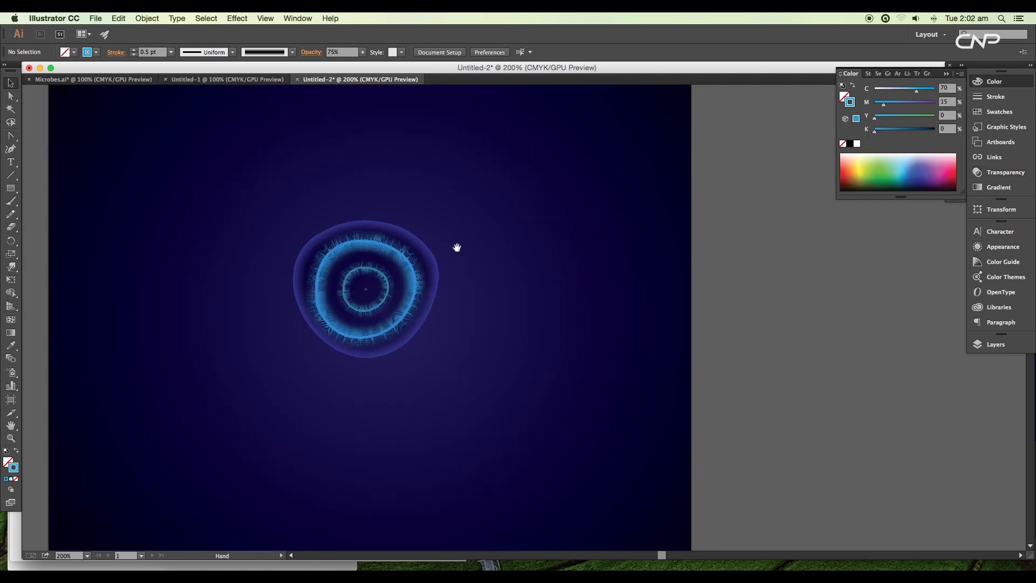
Step: Draw a black circle about 49 pt in diameter on the empty area beside the artboard
mouse_move(457, 247)
mouse_down()
mouse_move(422, 260)
mouse_move(457, 246)
mouse_up()
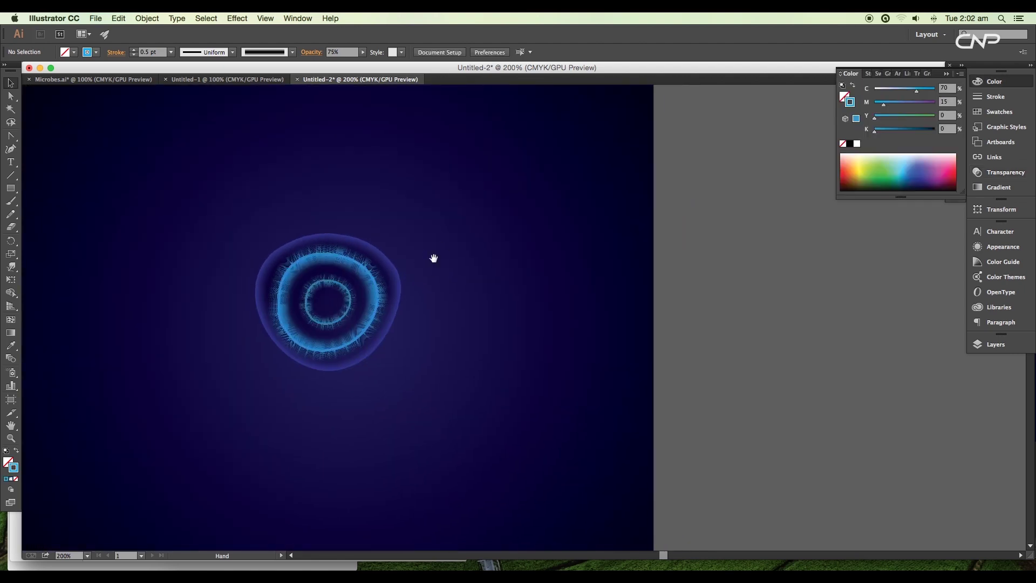
scroll(459, 263, right, 10)
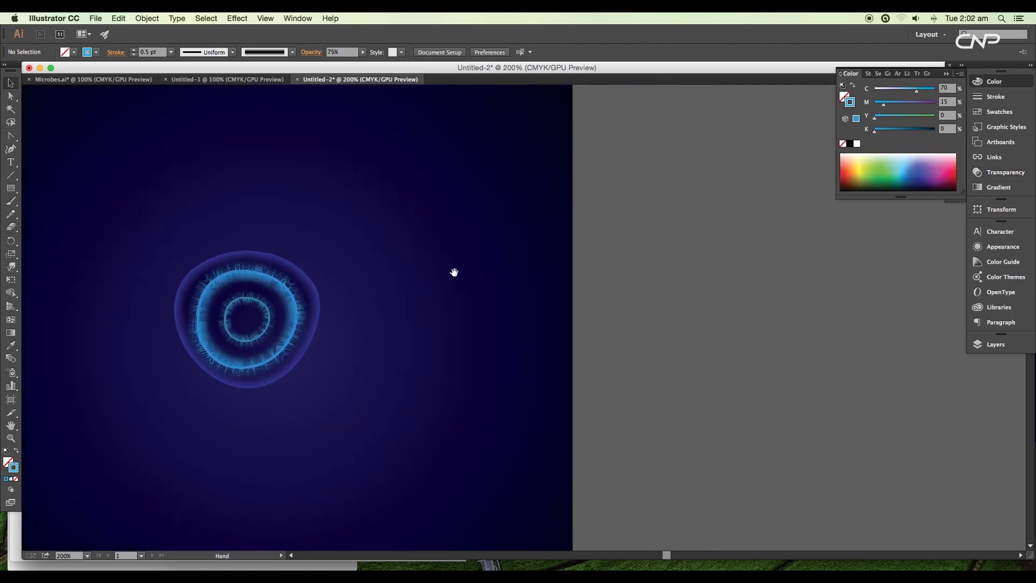
drag(12, 191, 45, 212)
drag(45, 212, 53, 214)
drag(552, 277, 618, 212)
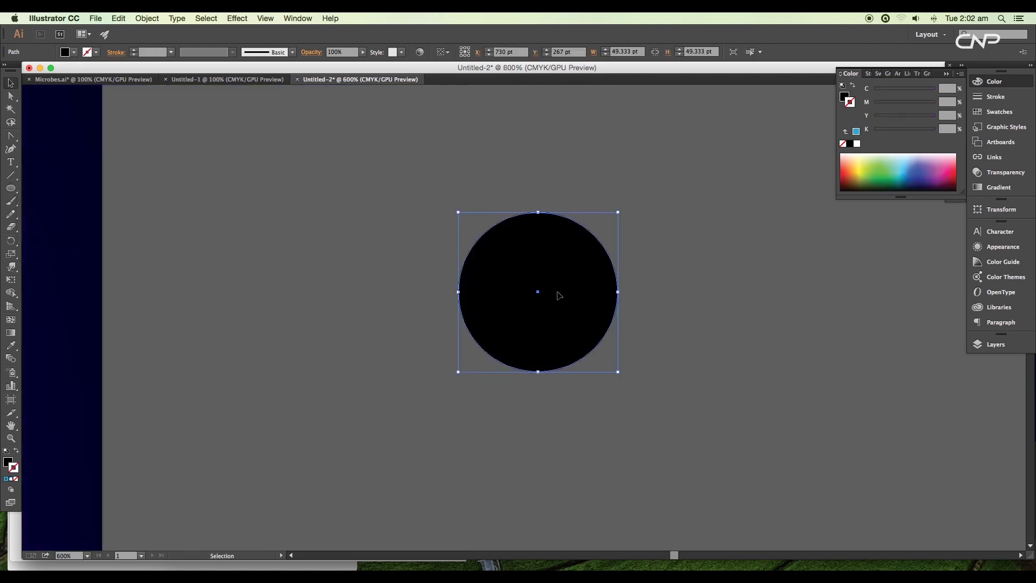
Step: Paste a copy of the black circle in front and shrink it about its centre to 5 pt
key(super+c)
key(super+f)
drag(618, 211, 546, 284)
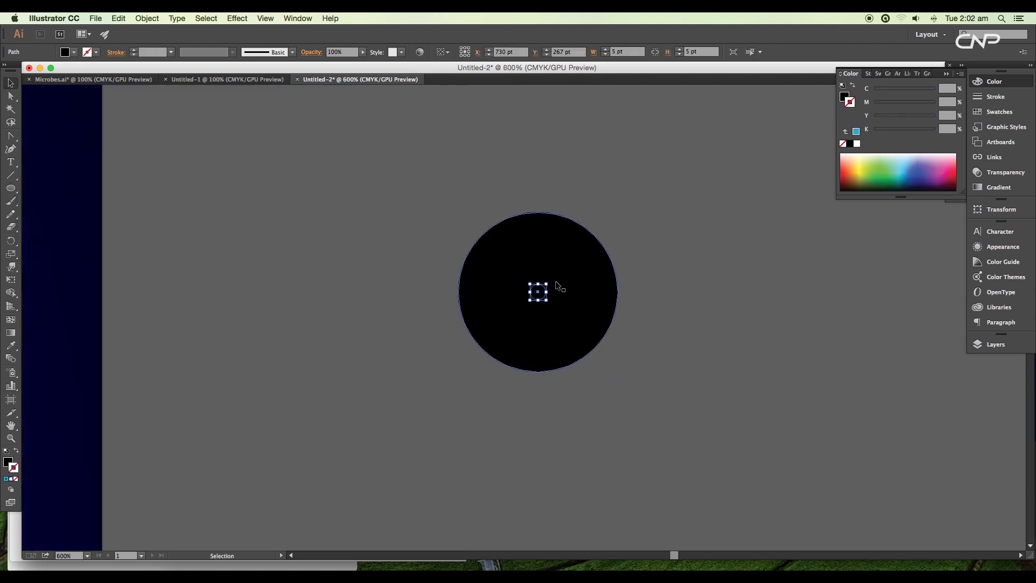
Step: Set the large circle's opacity to 0% and deselect it
click(499, 268)
click(1001, 172)
click(957, 87)
drag(959, 97, 888, 103)
click(341, 287)
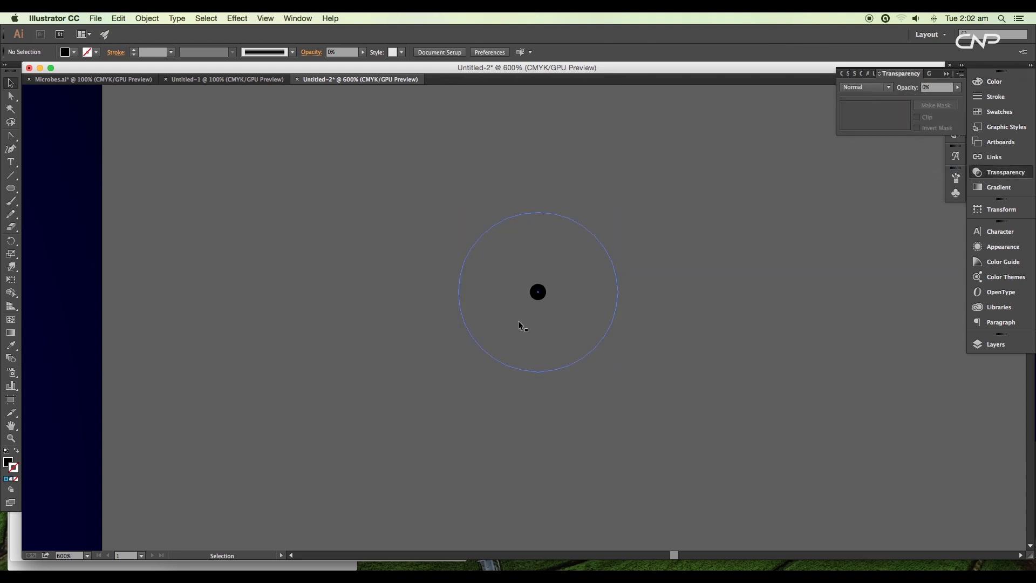
Step: Blend the small black circle with the transparent large circle and move the blend closer to the artboard
click(536, 301)
click(11, 358)
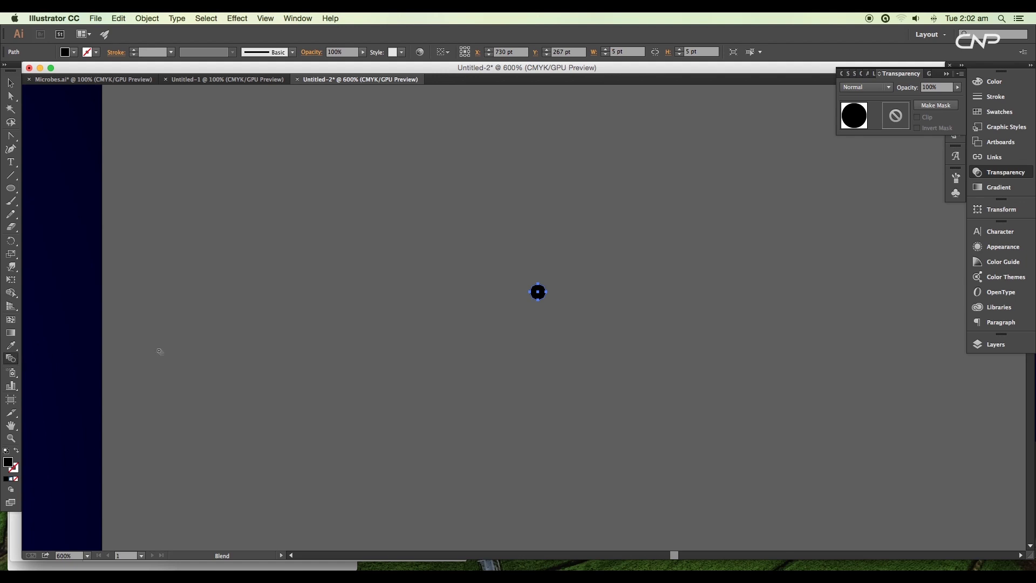
click(540, 283)
click(11, 83)
drag(525, 249, 301, 237)
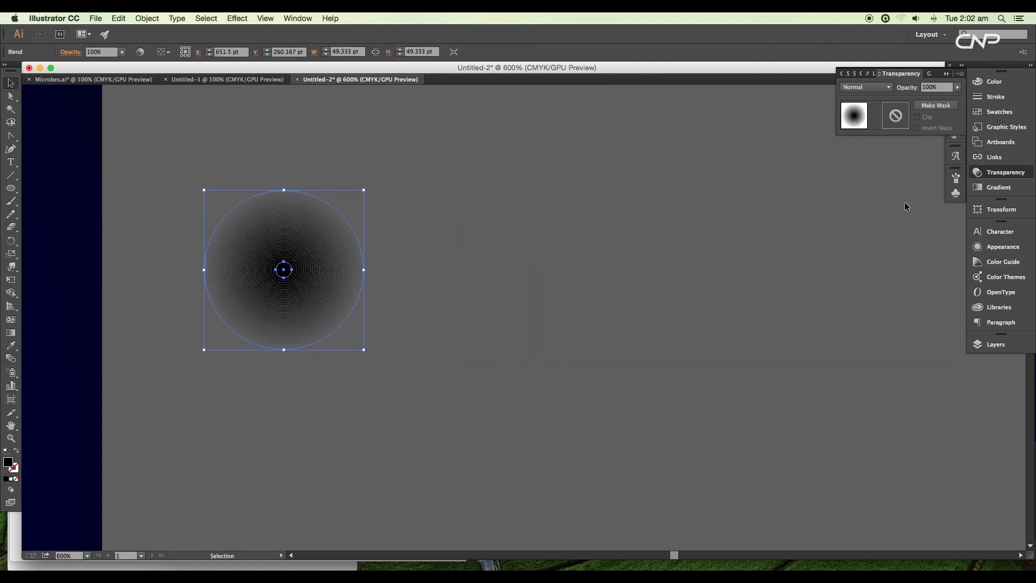
Step: Start a new Art Brush from the selected circular blend
click(955, 178)
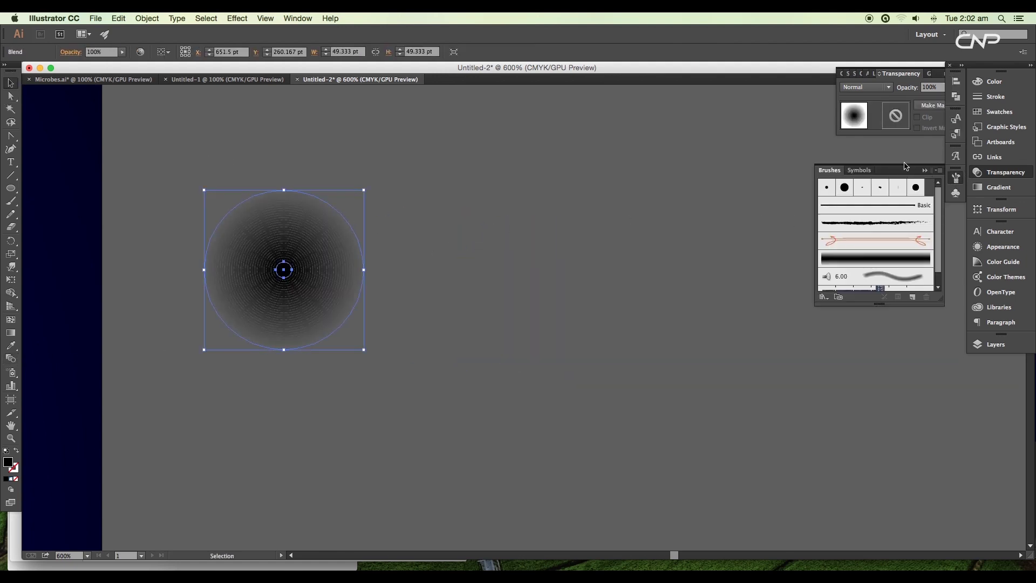
click(938, 171)
click(933, 171)
click(680, 278)
click(740, 327)
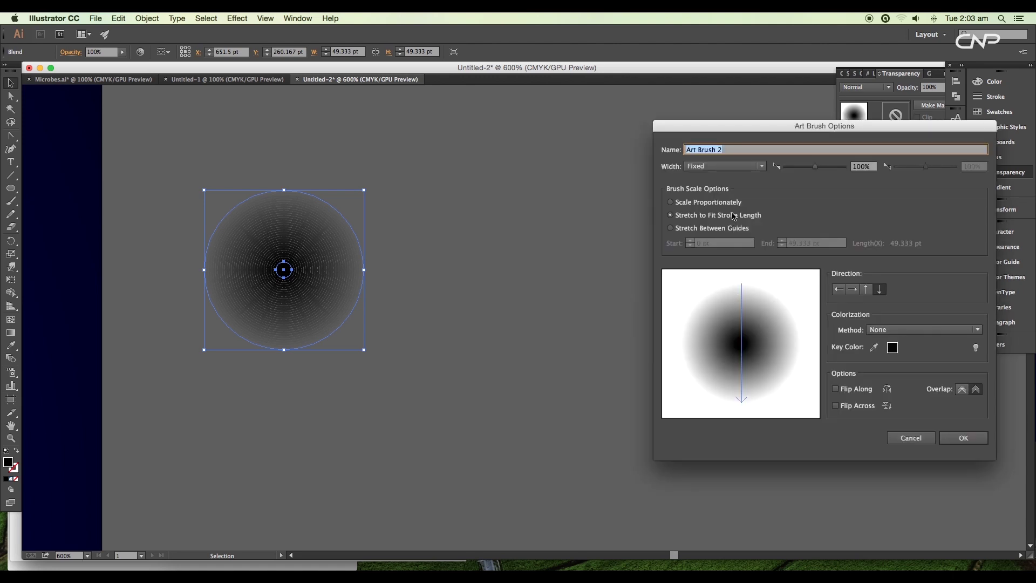
Step: Define the circular art brush with a left-to-right direction, Tints colorization and 50% width, and delete the source blend
click(851, 289)
click(890, 329)
click(886, 353)
click(840, 170)
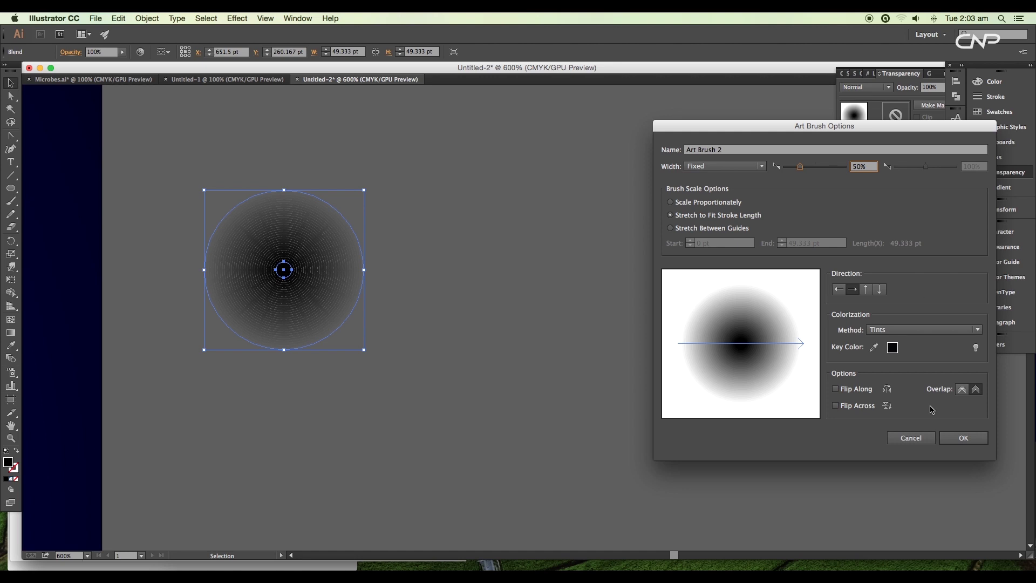
click(957, 444)
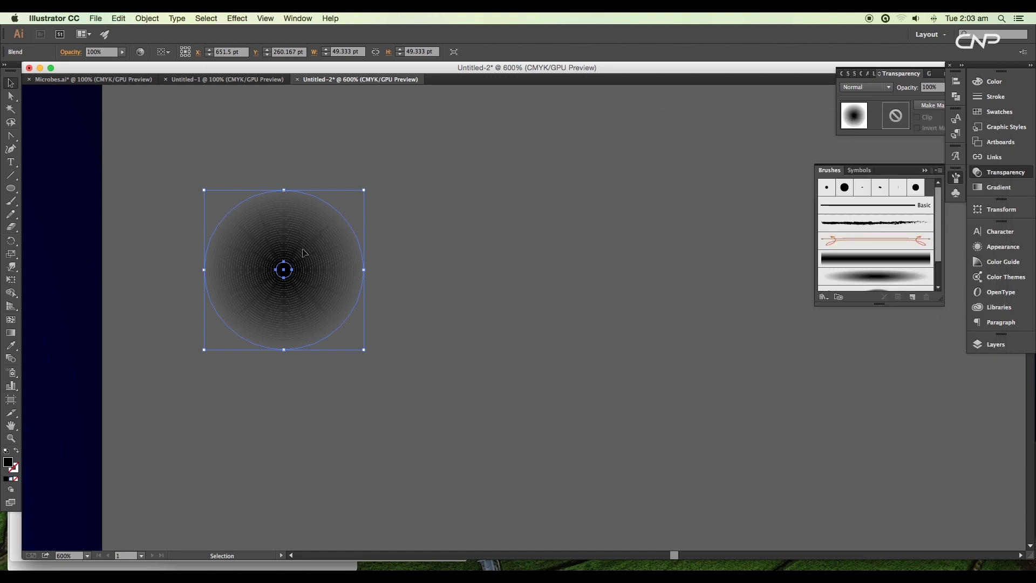
key(Delete)
Step: Set up the Paintbrush with the 5 pt. Round brush and a cyan 0.25 pt stroke, undoing a trial stroke beside the cell
scroll(348, 316, down, 3)
drag(65, 321, 555, 246)
scroll(475, 270, up, 1)
scroll(482, 272, up, 2)
key(b)
click(825, 186)
click(74, 52)
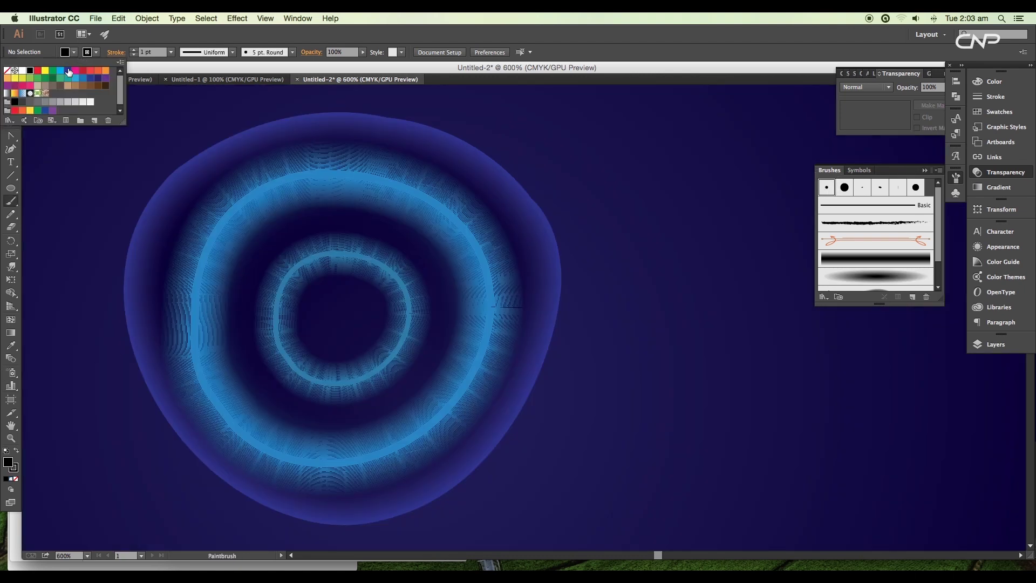
click(63, 74)
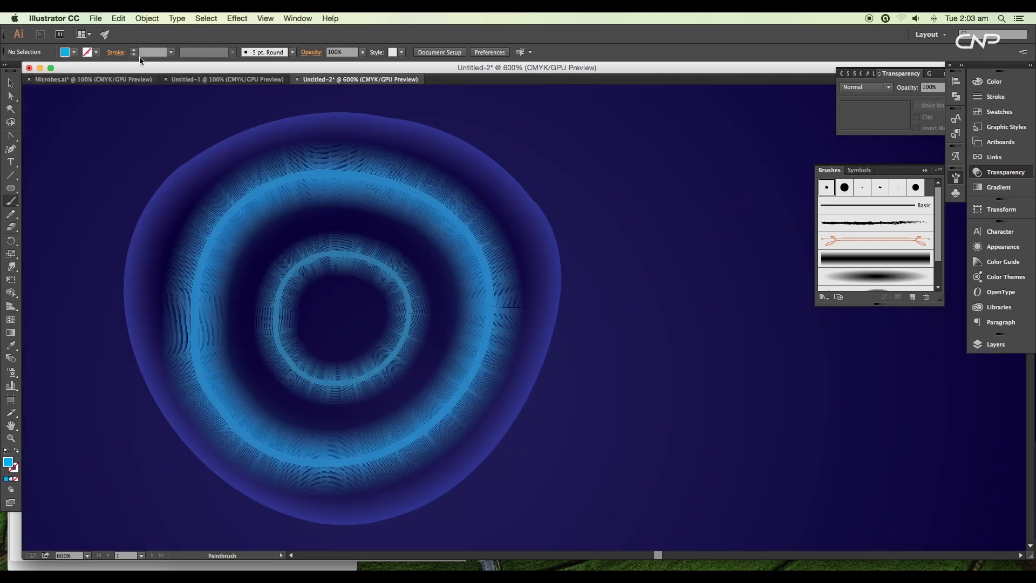
click(171, 52)
click(190, 65)
drag(606, 298, 744, 176)
key(super+z)
Step: Paint wavy cyan strands radiating from the cell's inner ring outward across its upper and right-hand sides
drag(492, 157, 381, 249)
drag(445, 140, 368, 252)
mouse_move(438, 174)
mouse_down()
mouse_move(406, 272)
mouse_move(518, 202)
mouse_up()
drag(414, 298, 469, 249)
mouse_move(409, 308)
mouse_down()
mouse_move(521, 305)
mouse_move(545, 319)
mouse_move(548, 337)
mouse_up()
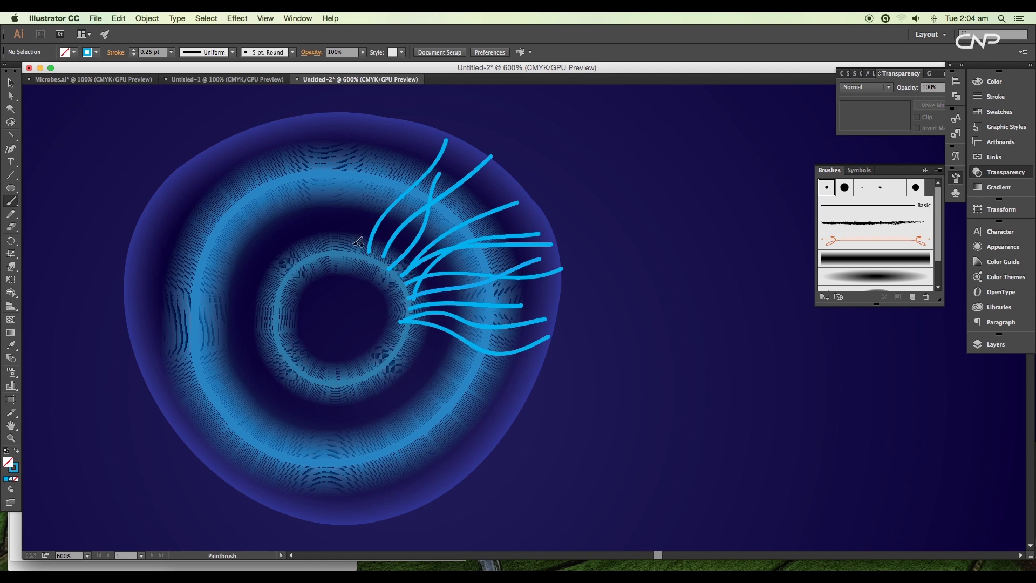
drag(393, 165, 356, 251)
drag(408, 135, 369, 249)
drag(373, 125, 346, 254)
drag(373, 143, 325, 245)
drag(330, 121, 338, 247)
drag(296, 134, 310, 249)
drag(316, 108, 325, 247)
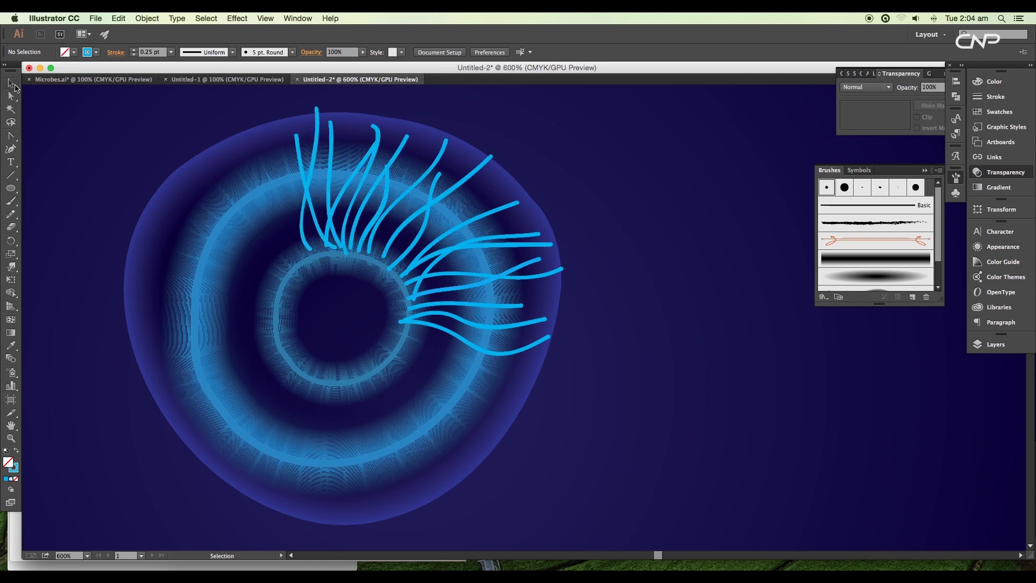
Step: Select all the painted cyan strands at the cell's upper right and group them
click(298, 145)
shift+click(317, 132)
shift+click(331, 132)
shift+click(369, 156)
shift+click(386, 168)
shift+click(557, 271)
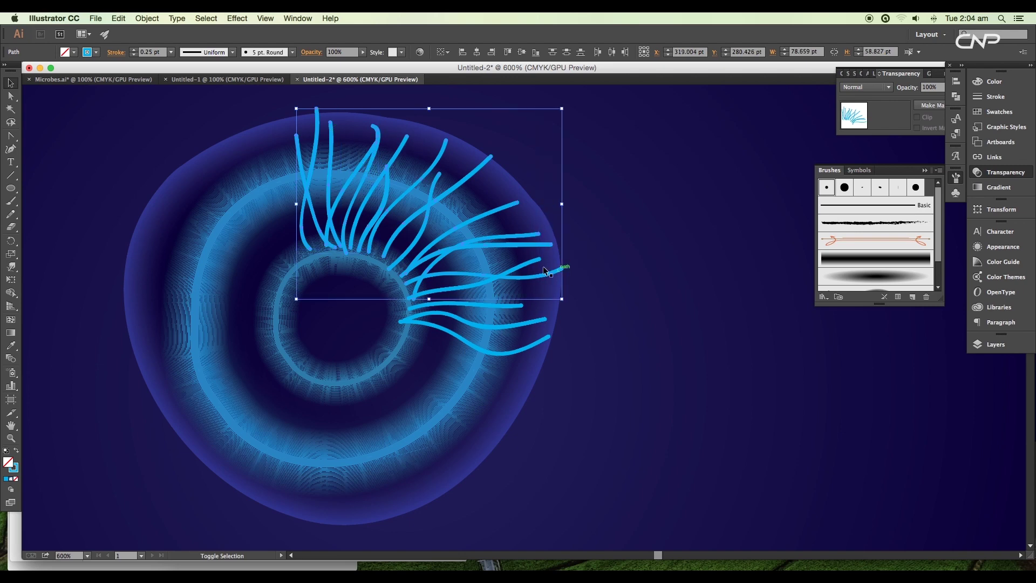
shift+click(515, 305)
shift+click(531, 322)
shift+click(530, 346)
key(super+minus)
key(super+minus)
drag(435, 184, 455, 166)
drag(355, 234, 354, 238)
key(super+g)
Step: Place rotated copies of the cyan strand group around the cell so the strands encircle it
drag(354, 238, 172, 235)
mouse_move(278, 164)
mouse_down()
mouse_move(200, 156)
mouse_move(150, 185)
mouse_move(132, 217)
mouse_up()
drag(222, 372, 316, 342)
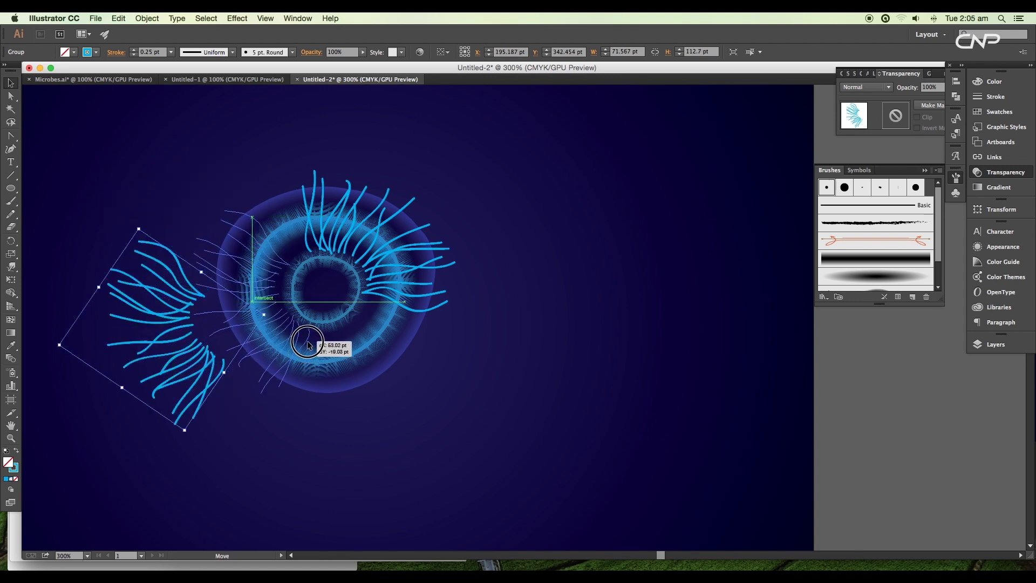
mouse_move(292, 383)
mouse_down()
mouse_move(406, 407)
mouse_move(507, 408)
mouse_move(550, 252)
mouse_up()
mouse_move(475, 319)
mouse_down()
mouse_move(377, 371)
mouse_move(370, 341)
mouse_up()
drag(370, 340, 224, 199)
mouse_move(298, 131)
mouse_down()
mouse_move(97, 144)
mouse_move(60, 207)
mouse_move(104, 317)
mouse_up()
mouse_move(241, 203)
mouse_down()
mouse_move(320, 208)
mouse_move(299, 228)
mouse_up()
scroll(299, 247, up, 4)
drag(299, 248, 305, 279)
Step: Apply the soft circular art brush with a 0.25 pt stroke to all the cyan strand groups
scroll(425, 306, down, 3)
shift+click(513, 240)
shift+click(509, 431)
shift+click(312, 445)
click(870, 278)
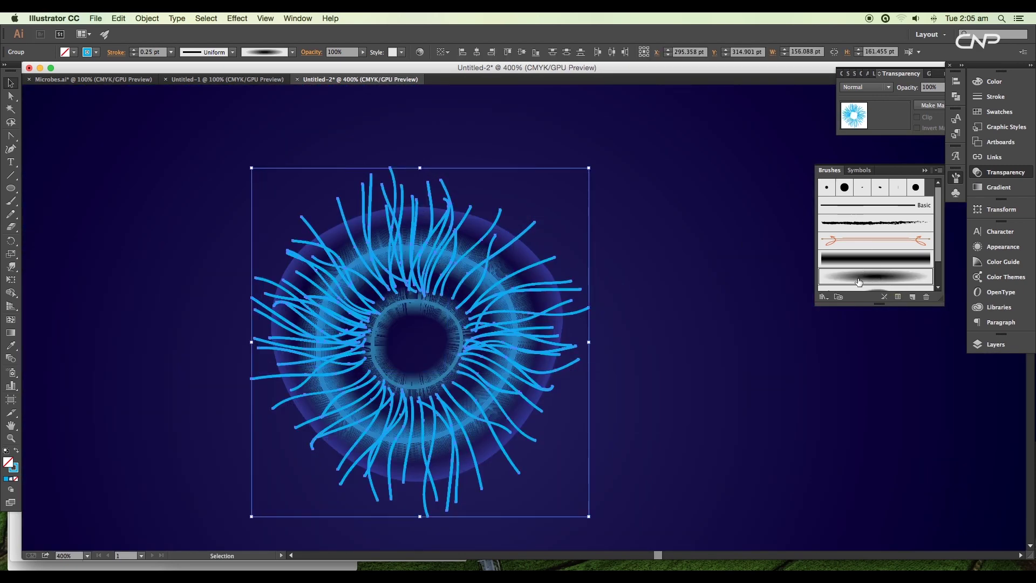
scroll(641, 304, down, 1)
click(171, 52)
click(178, 63)
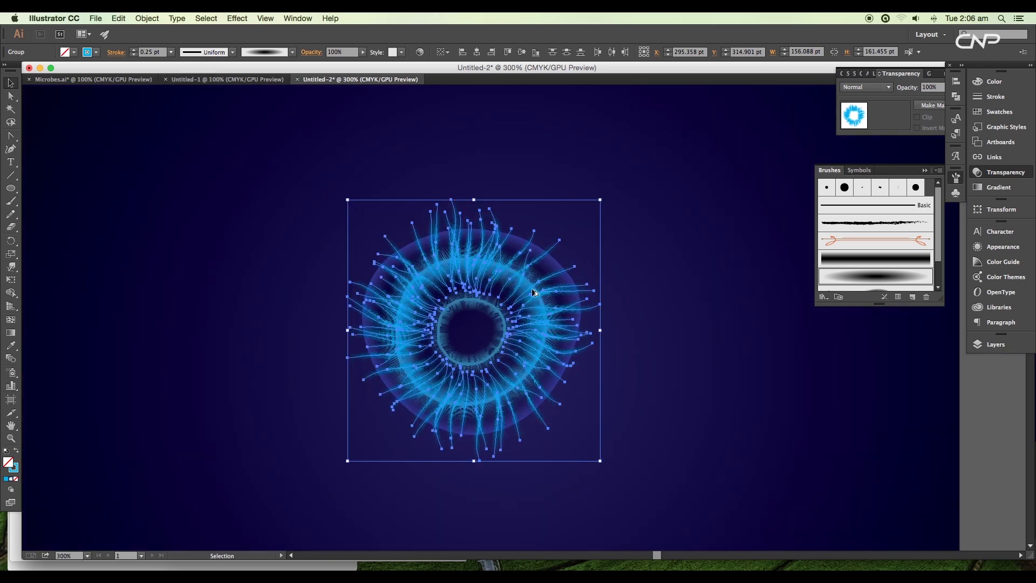
Step: Paint longer cyan strands across the cell's top and right with the 5 pt. Round brush at 0.25 pt
scroll(532, 290, up, 1)
key(space)
drag(516, 292, 478, 229)
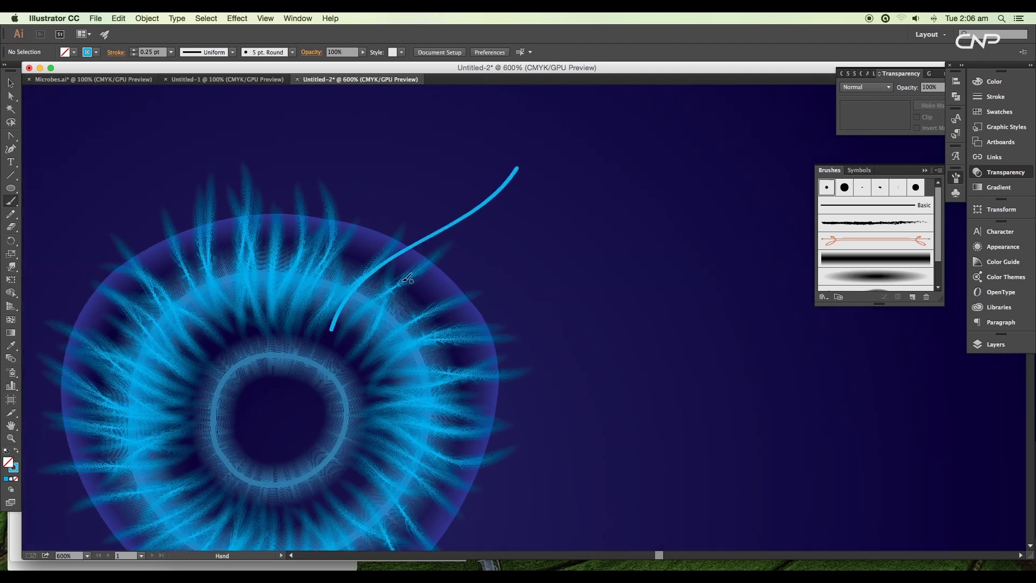
mouse_move(562, 168)
mouse_down()
mouse_move(338, 347)
mouse_move(547, 176)
mouse_up()
key(space)
mouse_move(319, 305)
mouse_down()
mouse_move(363, 323)
mouse_move(503, 194)
mouse_up()
drag(352, 336, 494, 160)
scroll(480, 270, down, 3)
scroll(509, 292, up, 1)
mouse_move(414, 309)
mouse_down()
mouse_move(536, 230)
mouse_move(560, 280)
mouse_up()
drag(422, 330, 541, 281)
mouse_move(429, 342)
mouse_down()
mouse_move(534, 331)
mouse_move(528, 311)
mouse_up()
key(space)
drag(390, 288, 436, 325)
drag(462, 219, 441, 326)
mouse_move(429, 235)
mouse_down()
mouse_move(444, 320)
mouse_move(395, 217)
mouse_up()
drag(418, 332, 387, 239)
key(space)
mouse_move(432, 321)
mouse_down()
mouse_move(462, 301)
mouse_move(568, 290)
mouse_up()
key(space)
drag(537, 302, 576, 280)
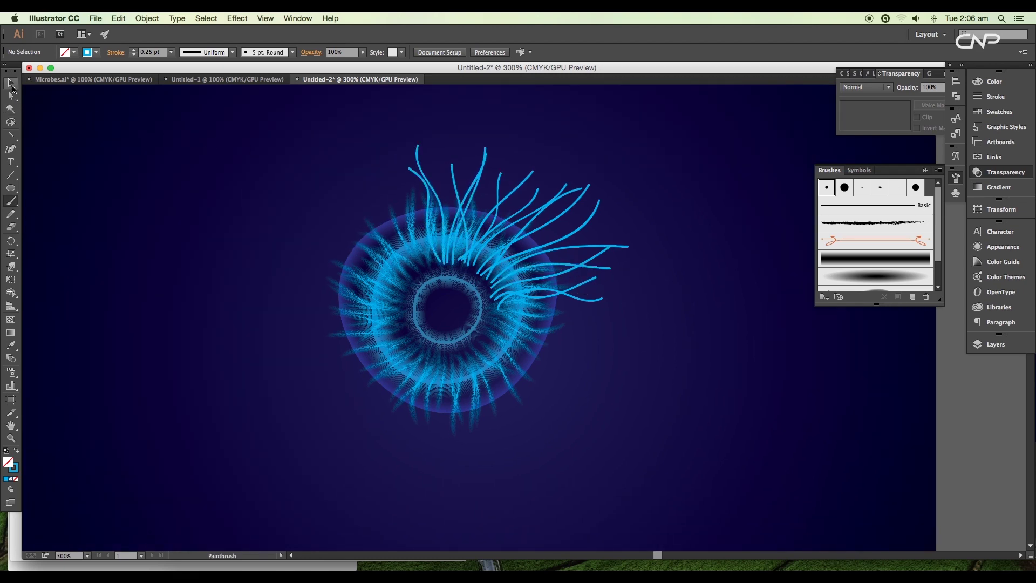
Step: Group the longer cyan strands and place a rotated copy at the cell's lower right
click(12, 87)
shift+click(504, 170)
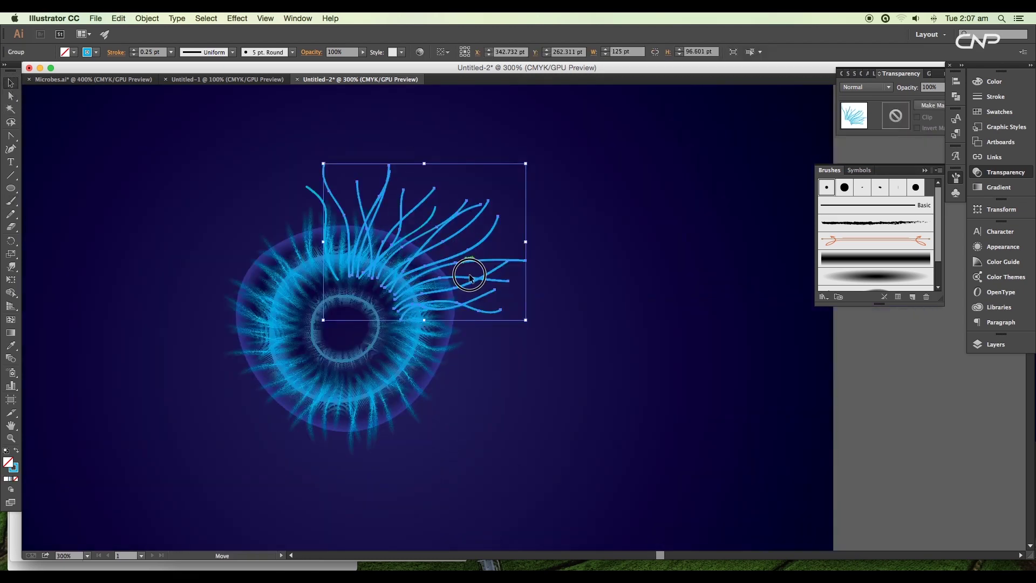
drag(469, 274, 529, 435)
drag(589, 326, 541, 498)
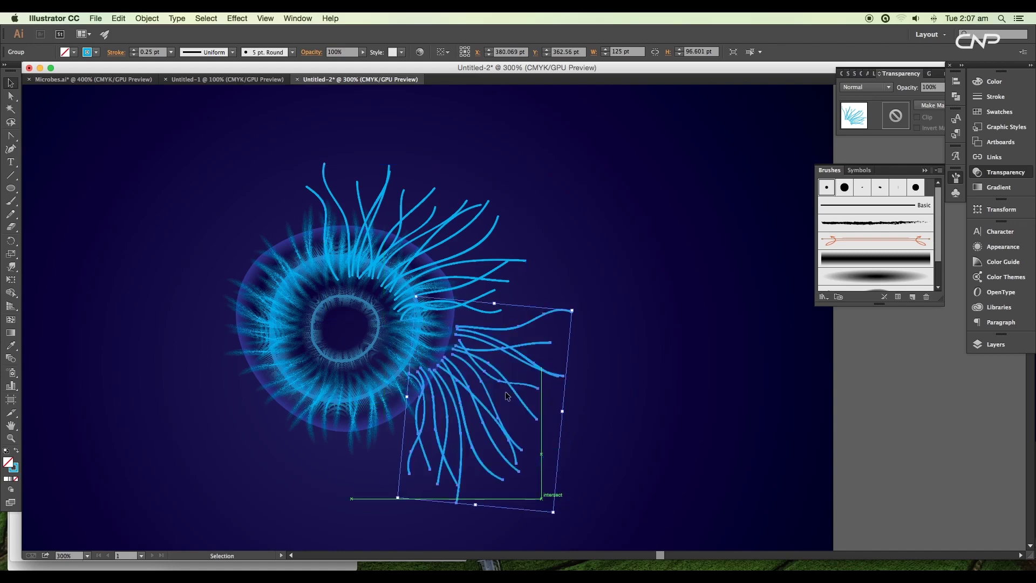
drag(504, 382, 457, 378)
drag(509, 510, 528, 497)
Step: Place further rotated copies of the longer strand group around the cell's lower-left and upper-left sides
drag(472, 362, 322, 456)
drag(362, 382, 420, 478)
drag(420, 479, 388, 535)
drag(348, 475, 359, 426)
drag(193, 469, 245, 356)
drag(244, 357, 247, 356)
drag(345, 213, 408, 334)
drag(408, 334, 409, 335)
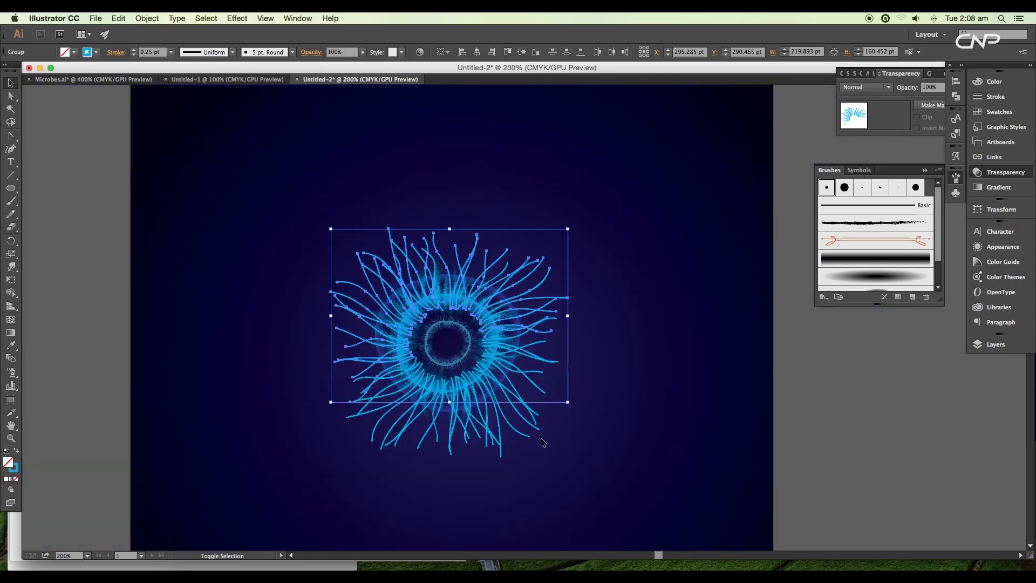
Step: Apply the soft circular art brush with a 0.5 pt stroke to all the longer strand groups
shift+click(537, 429)
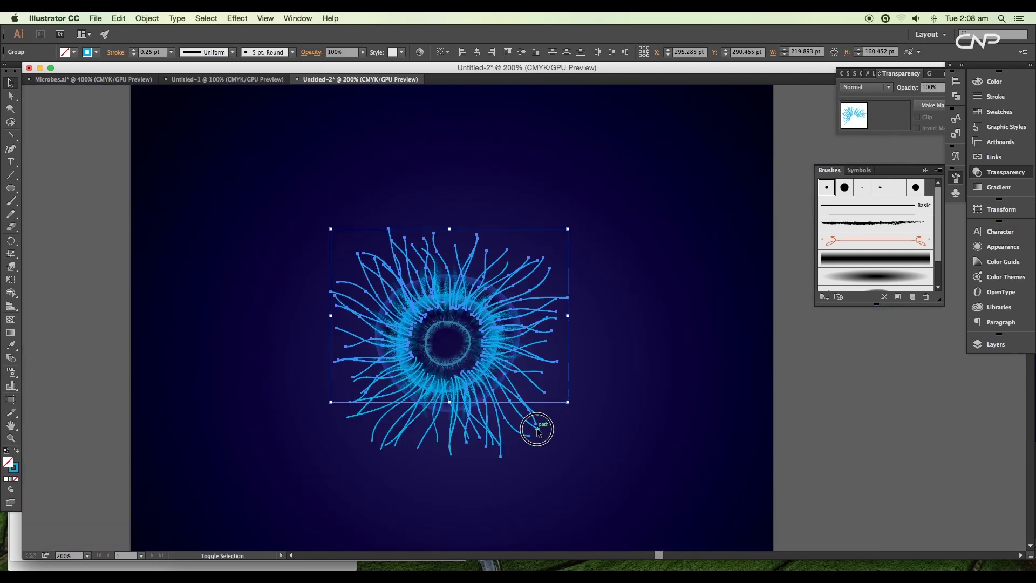
click(848, 277)
key(super+plus)
click(171, 52)
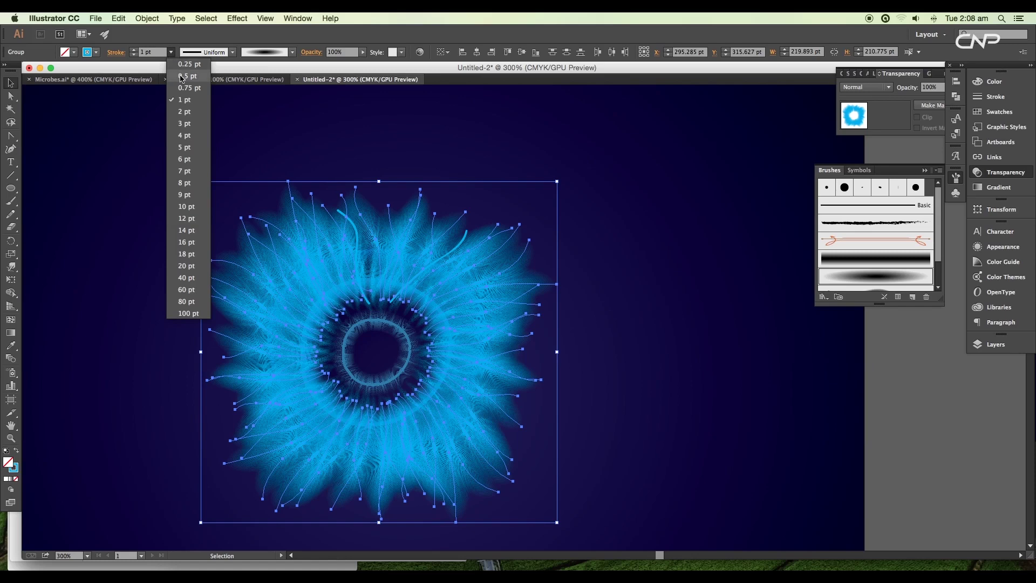
click(181, 74)
Step: Recolor the longer strand groups' stroke to a deeper blue in the Color Picker
drag(555, 423, 554, 419)
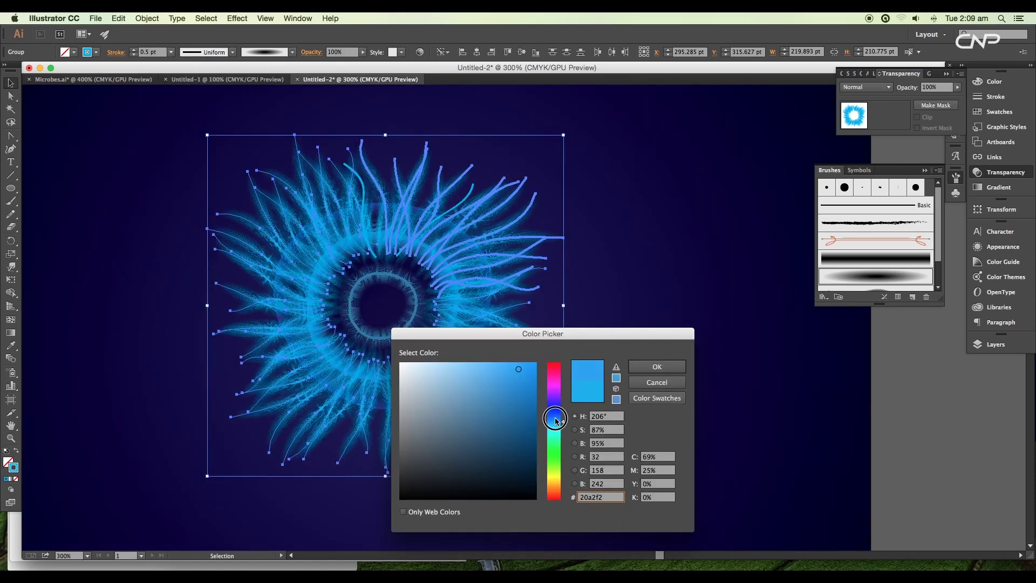
drag(524, 370, 538, 361)
click(637, 368)
Step: Apply the soft circular art brush to the two leftover cyan strands and match them to the blue strands with the Eyedropper
click(486, 190)
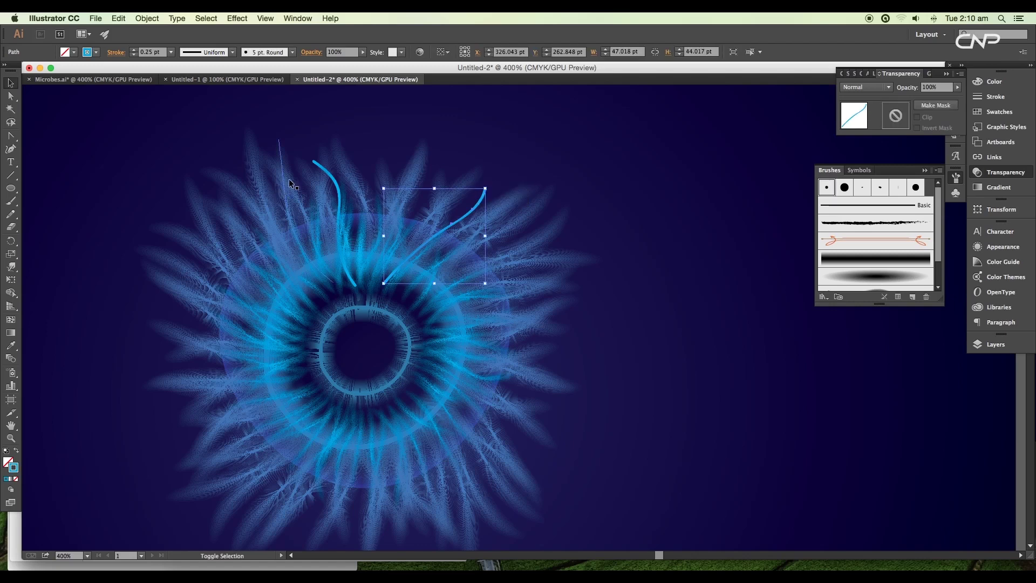
shift+click(313, 163)
click(818, 277)
key(i)
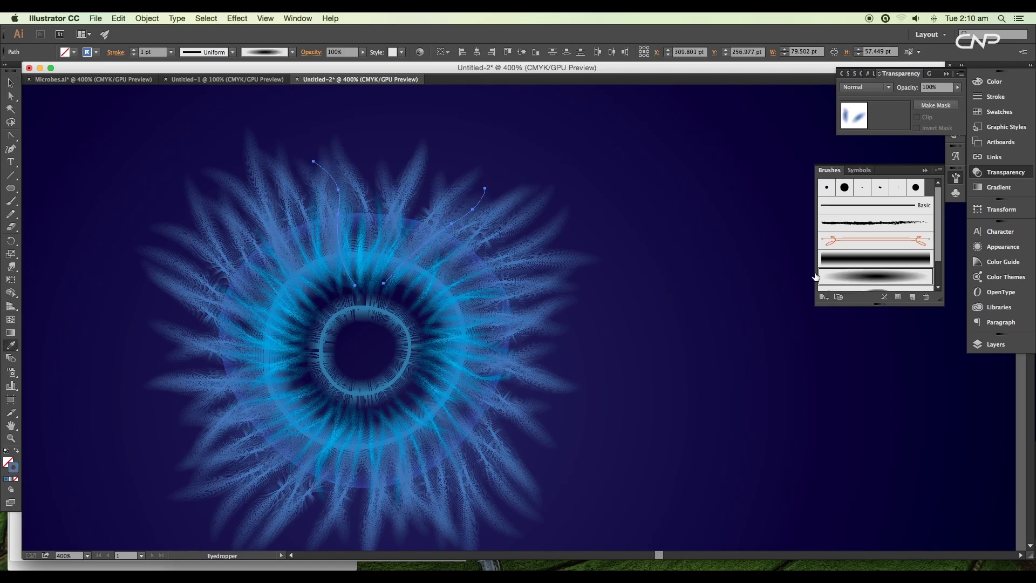
click(508, 204)
click(11, 83)
click(62, 100)
key(super+0)
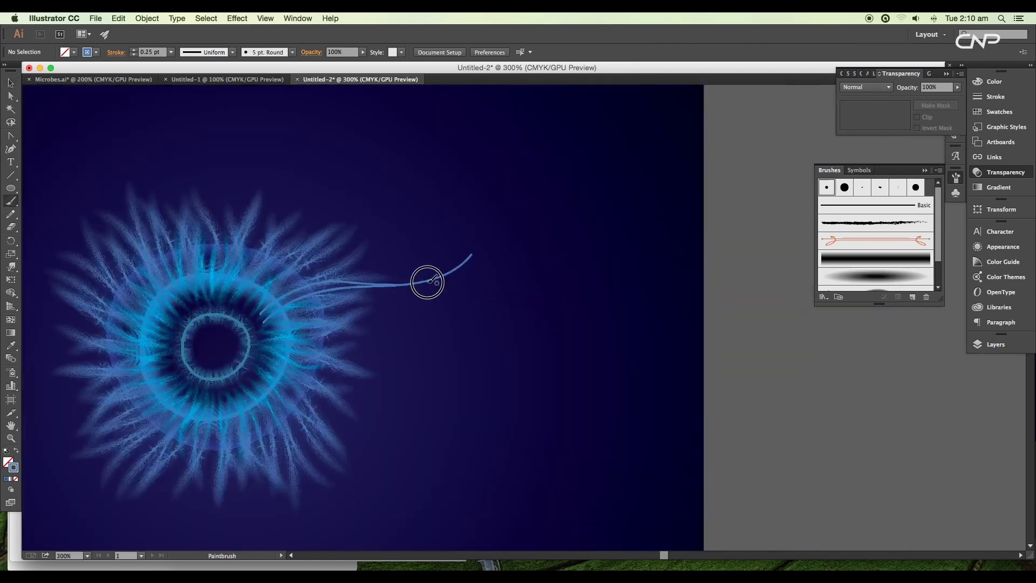
Step: Paint long curling blue strands from the cell's upper-right side and top with the 5 pt. Round brush at 0.25 pt
drag(427, 282, 457, 267)
mouse_move(272, 328)
mouse_down()
mouse_move(433, 256)
mouse_move(375, 291)
mouse_move(474, 268)
mouse_up()
drag(432, 285, 477, 307)
mouse_move(310, 323)
mouse_down()
mouse_move(515, 270)
mouse_move(448, 163)
mouse_up()
drag(321, 308, 472, 163)
drag(324, 300, 513, 166)
scroll(444, 229, left, 2)
key(super+z)
drag(334, 286, 463, 183)
scroll(430, 229, left, 5)
drag(425, 310, 510, 139)
drag(432, 302, 526, 145)
drag(414, 309, 492, 147)
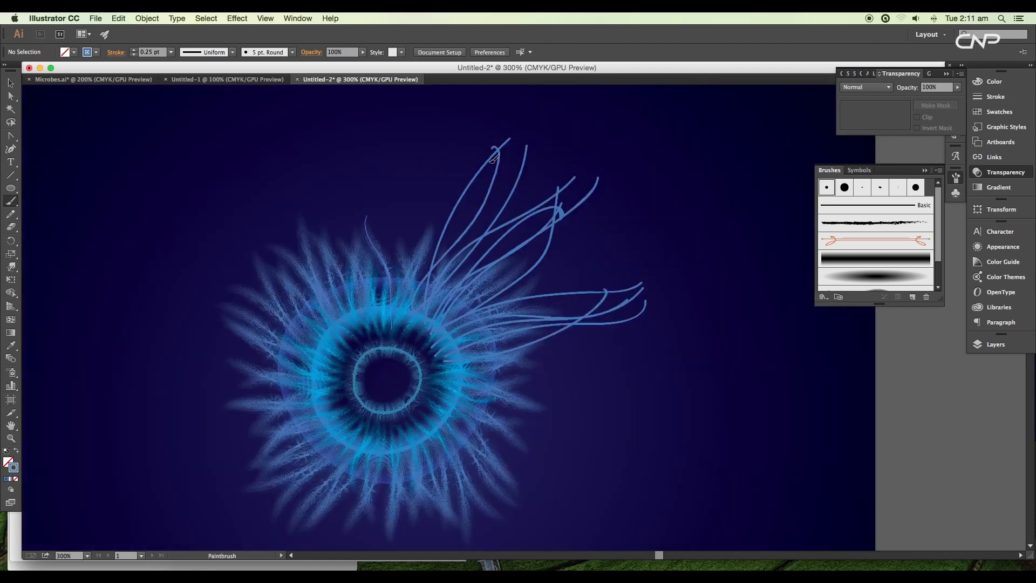
drag(401, 315, 449, 193)
drag(487, 281, 453, 199)
Step: Paint more long curling blue strands along the cell's right and lower-right sides, undoing the last stray stroke
mouse_move(408, 280)
mouse_down()
mouse_move(485, 277)
mouse_move(597, 312)
mouse_up()
mouse_move(415, 291)
mouse_down()
mouse_move(564, 309)
mouse_move(593, 294)
mouse_up()
drag(413, 285, 560, 353)
drag(541, 345, 615, 312)
drag(490, 275, 670, 301)
drag(488, 259, 676, 279)
drag(615, 312, 667, 259)
drag(542, 237, 697, 342)
mouse_move(539, 233)
mouse_down()
mouse_move(654, 302)
mouse_move(667, 322)
mouse_up()
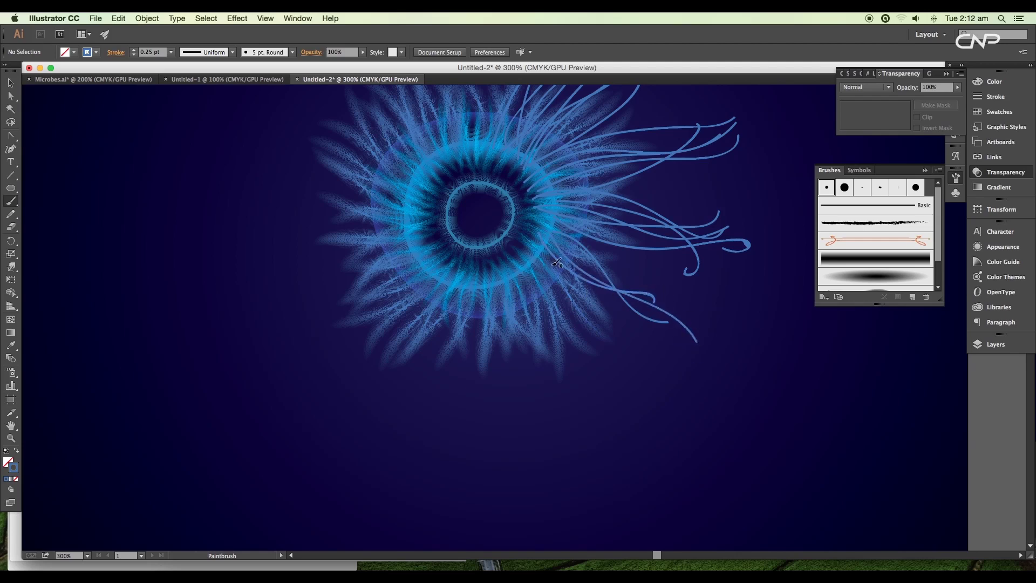
drag(544, 249, 647, 370)
key(super+z)
Step: Select the long curling blue strands and group them
key(v)
drag(632, 224, 566, 294)
drag(634, 435, 564, 337)
mouse_move(594, 480)
mouse_down()
mouse_move(500, 435)
mouse_move(506, 416)
mouse_up()
key(super+g)
Step: Place rotated copies of the long curling strand group around the rest of the cell
scroll(542, 424, down, 1)
mouse_move(566, 382)
mouse_down()
mouse_move(318, 331)
mouse_move(289, 306)
mouse_up()
drag(314, 123, 83, 250)
drag(402, 322, 398, 318)
scroll(399, 320, down, 5)
drag(634, 360, 636, 385)
drag(565, 417, 564, 420)
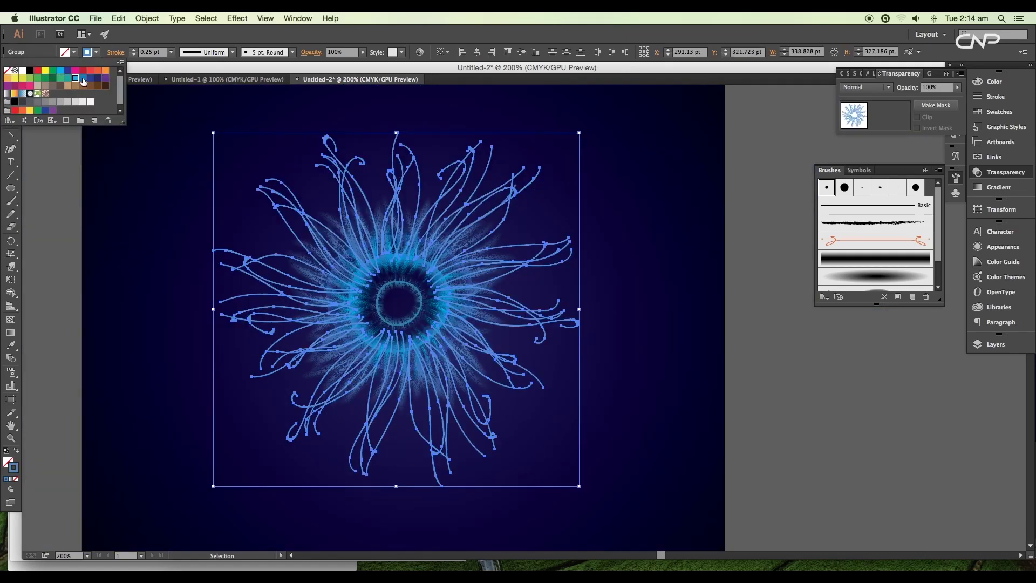
Step: Recolor the long curling strands light blue and give them the soft circular art brush with a 0.2 pt stroke
click(76, 78)
click(565, 255)
scroll(565, 256, up, 2)
scroll(564, 256, down, 1)
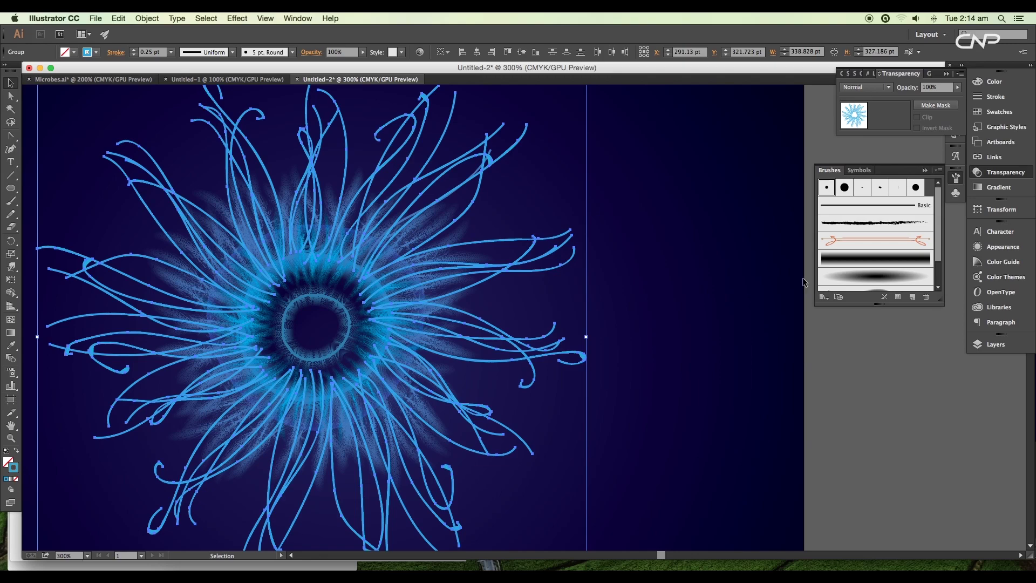
click(846, 281)
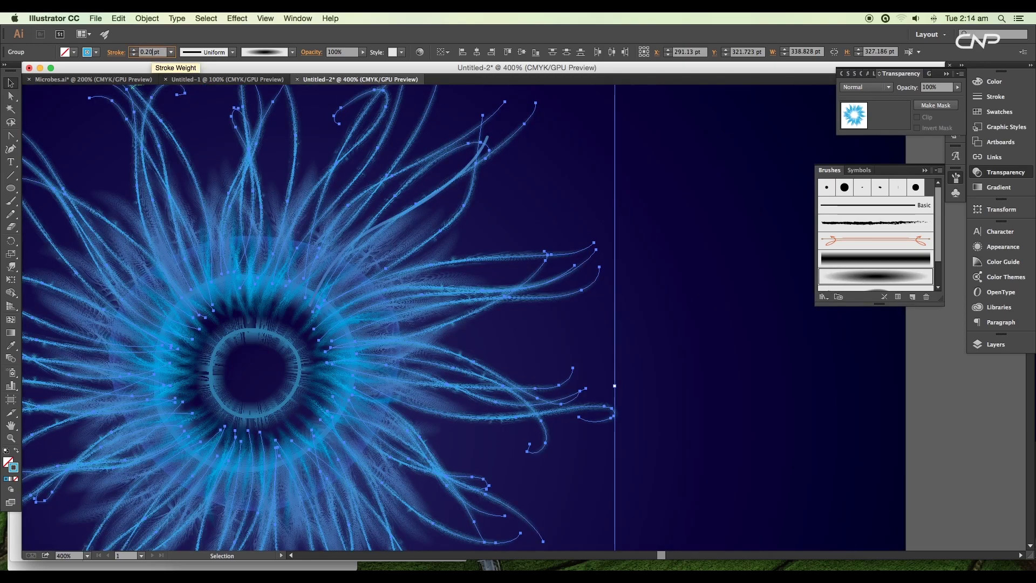
key(Return)
key(super+minus)
Step: Rotate a copy of the long curling strand group about the cell and set its stroke to 0.08 pt
key(a)
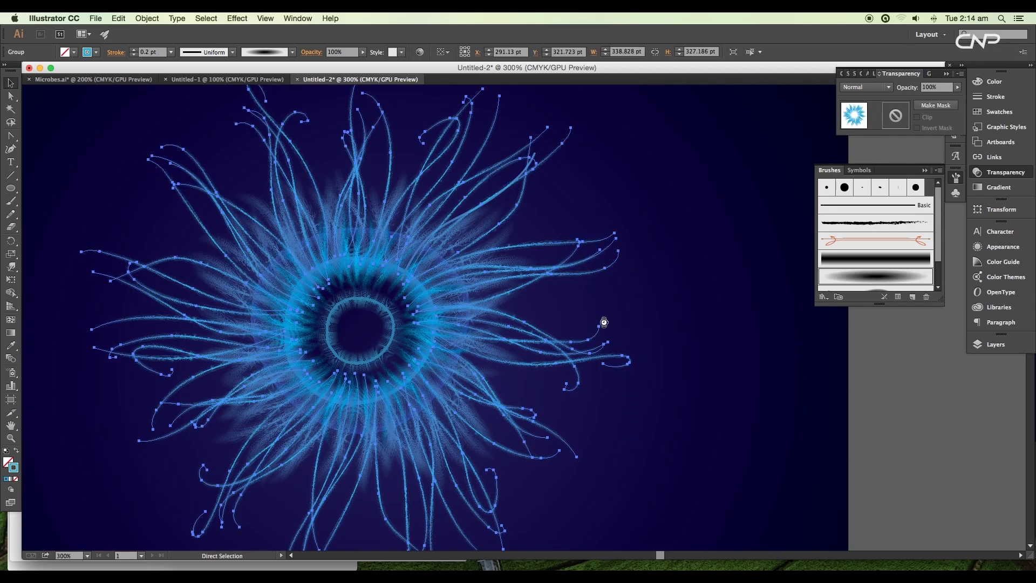
key(v)
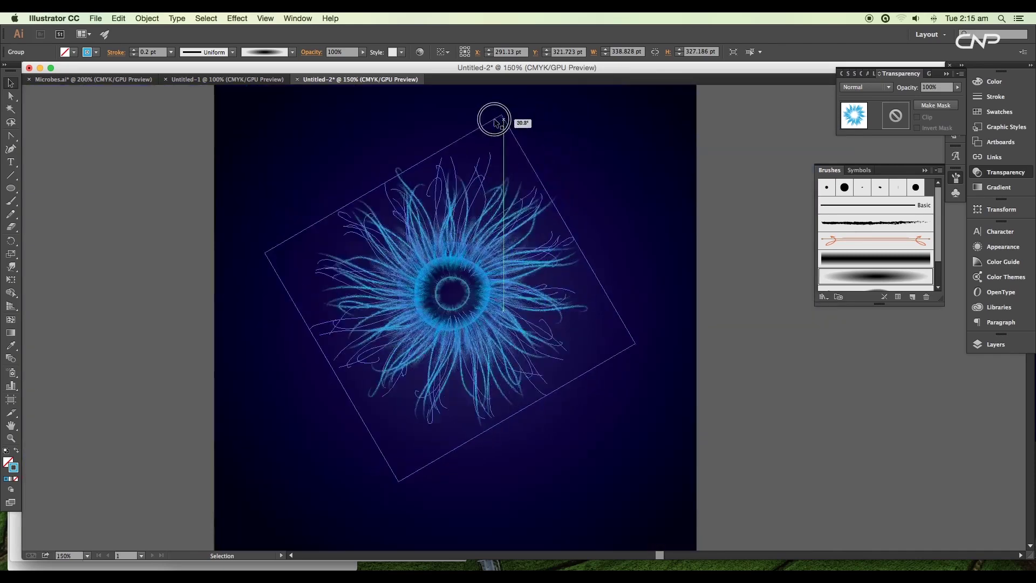
drag(492, 115, 400, 124)
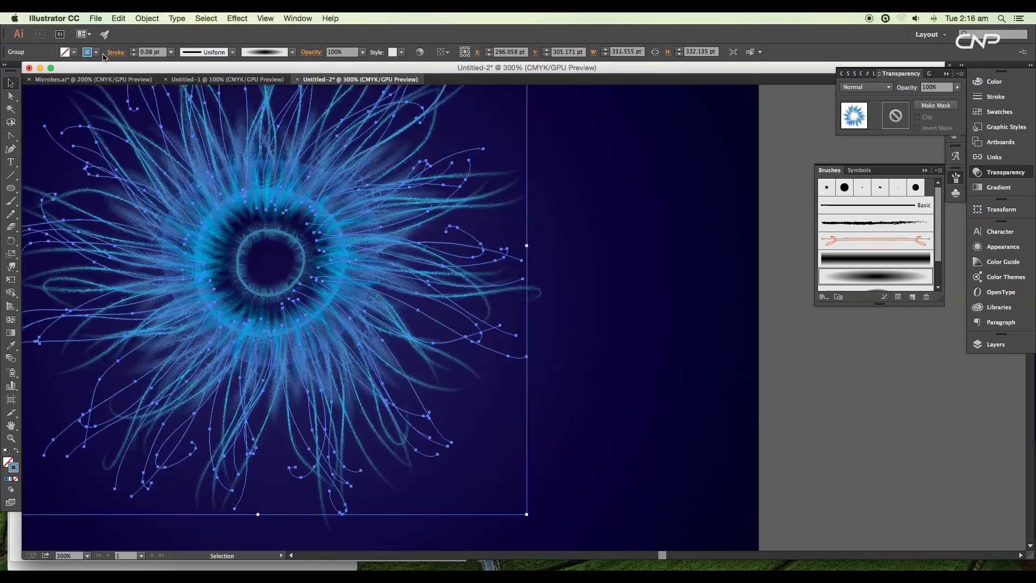
Step: Recolor the thin rotated strand copy and the shorter feathery strand groups dark blue
click(97, 52)
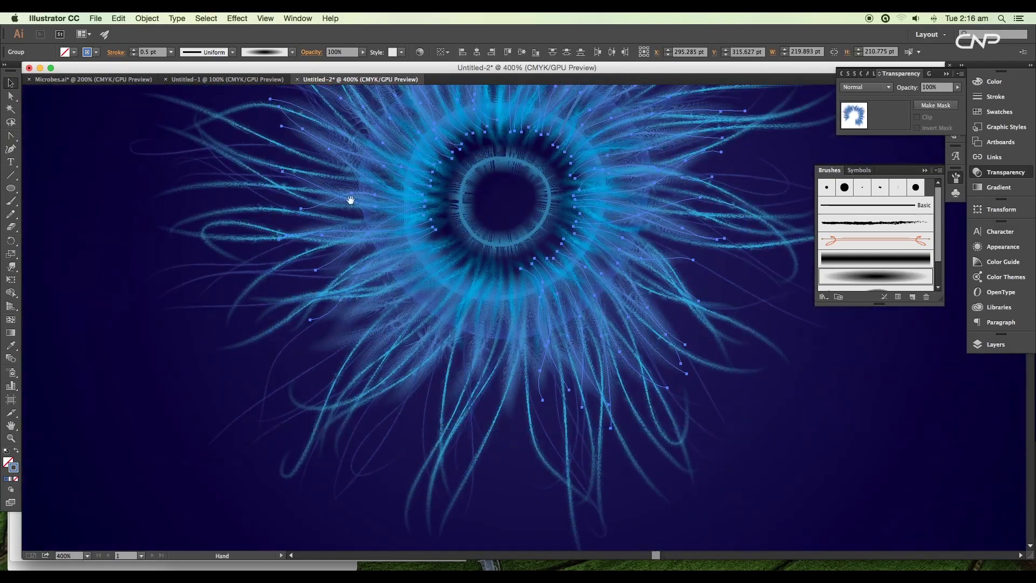
shift+click(342, 322)
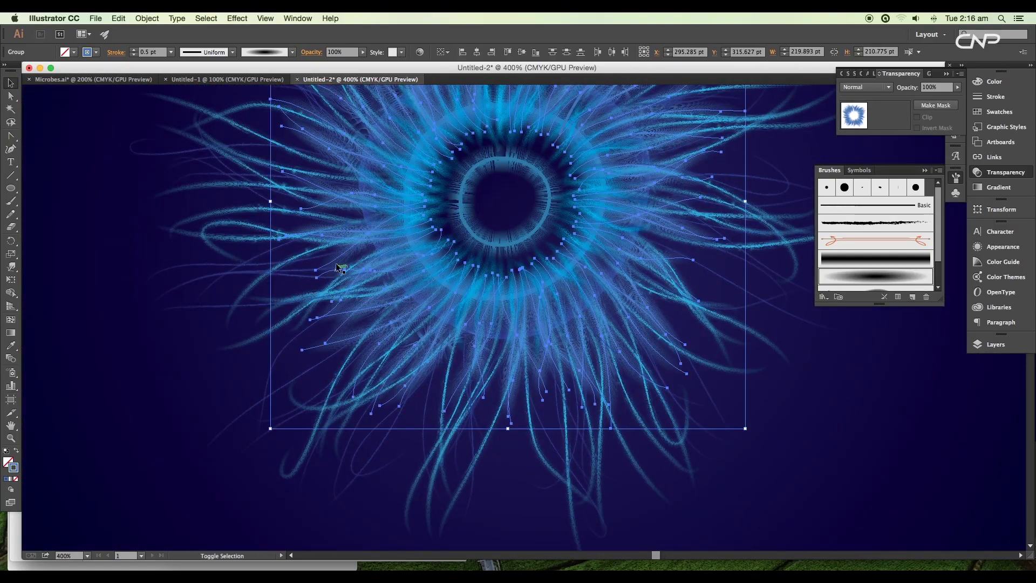
click(97, 52)
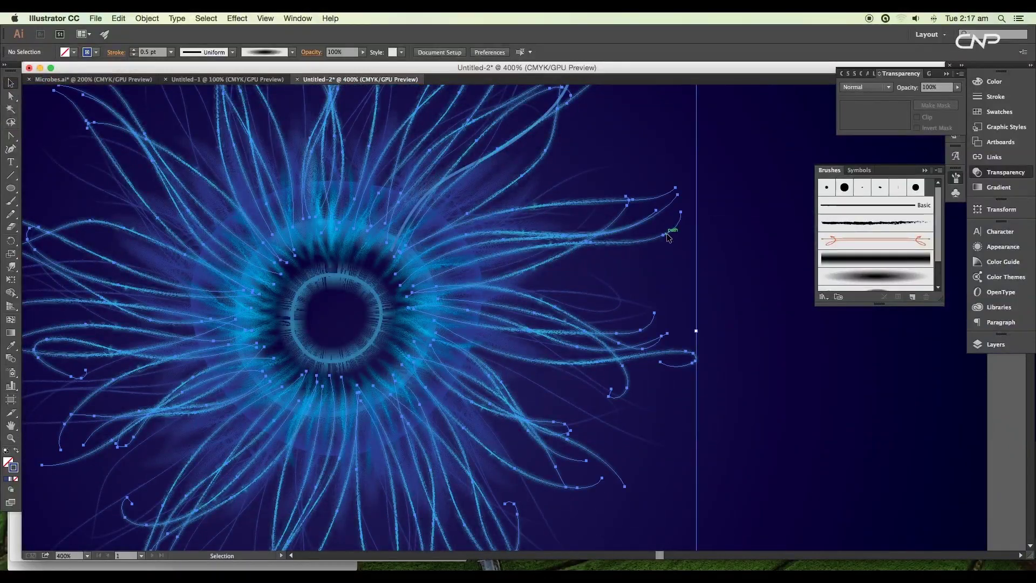
Step: Set the long curling strands to Screen at 74% opacity and the thin 0.08 pt strands to Screen at 71%
click(865, 87)
key(Escape)
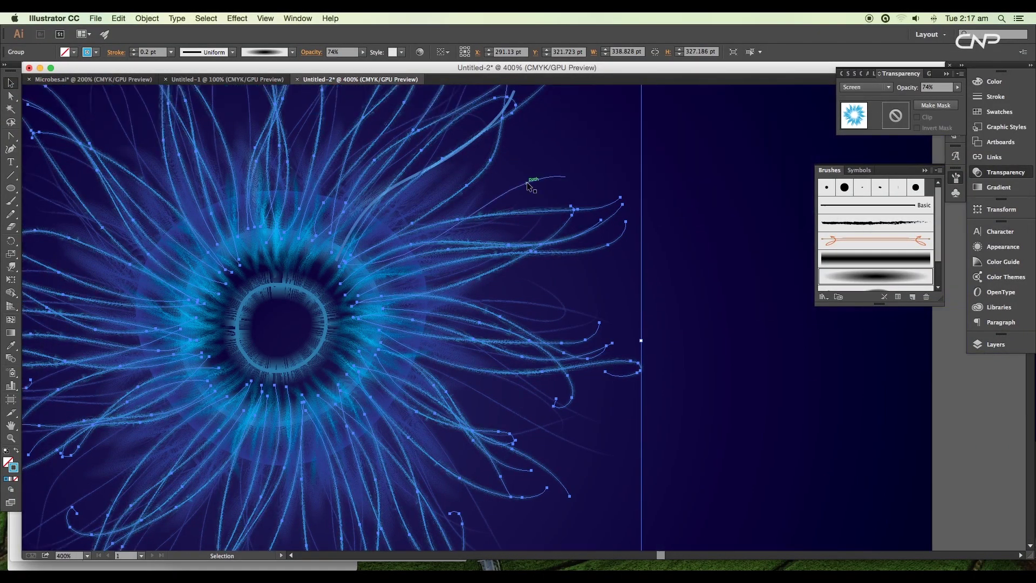
click(865, 87)
key(Escape)
drag(957, 87, 945, 99)
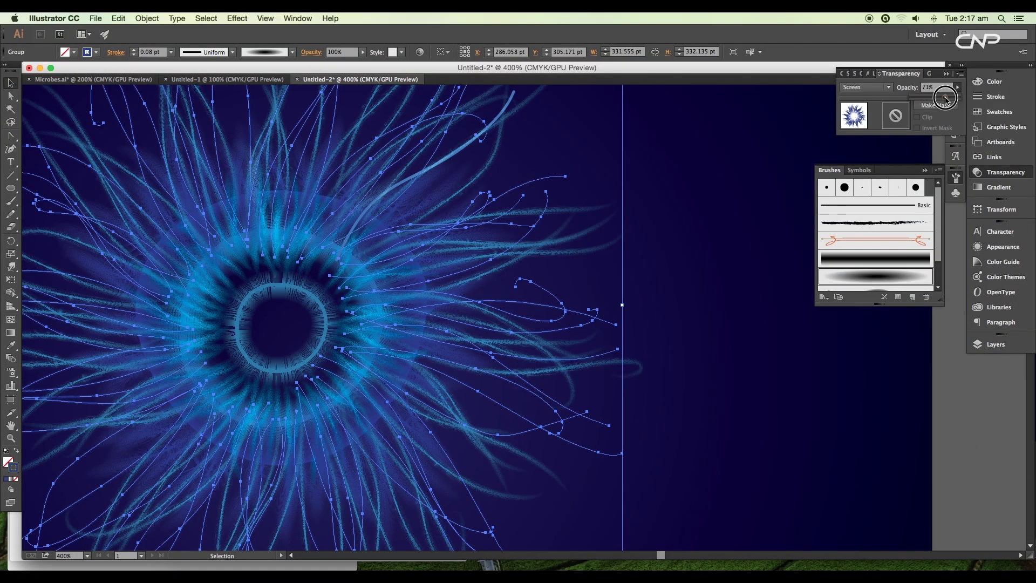
key(super+0)
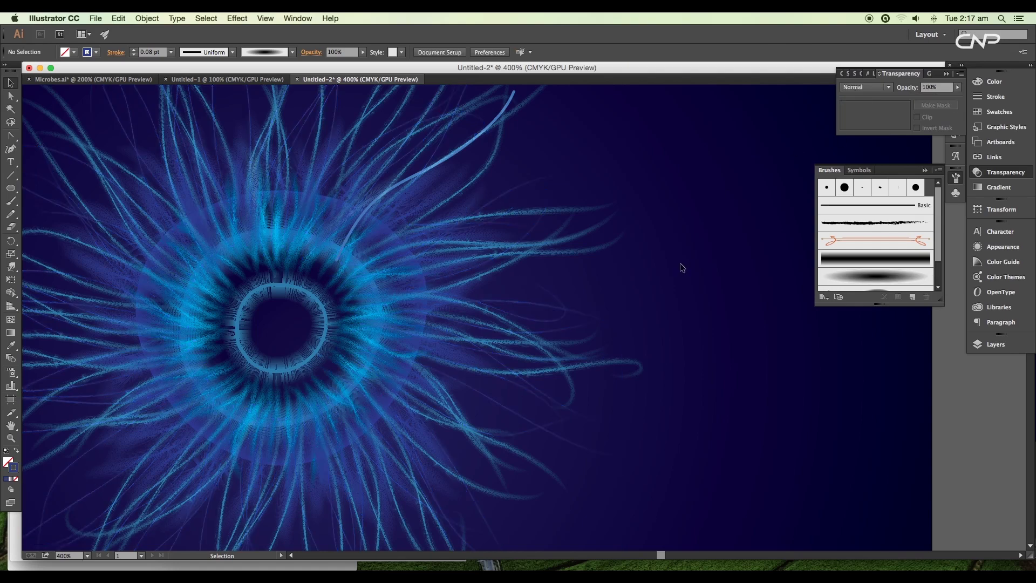
click(695, 243)
Step: Draw a circle about 121 pt across centered on the cell, with no fill and an 8 pt white stroke
scroll(672, 253, up, 3)
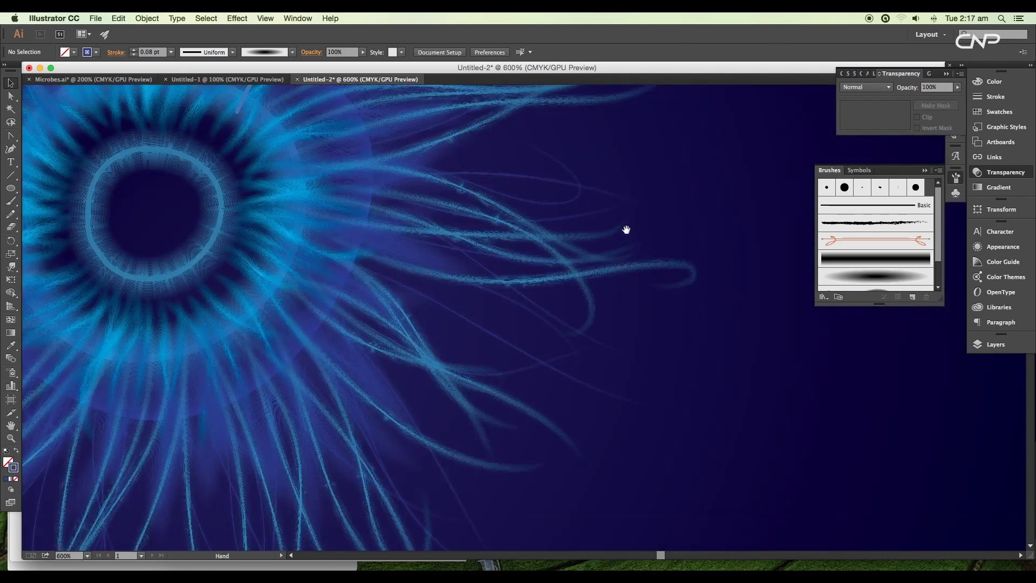
drag(626, 235, 631, 296)
scroll(631, 296, down, 2)
click(11, 189)
drag(395, 285, 497, 388)
click(74, 51)
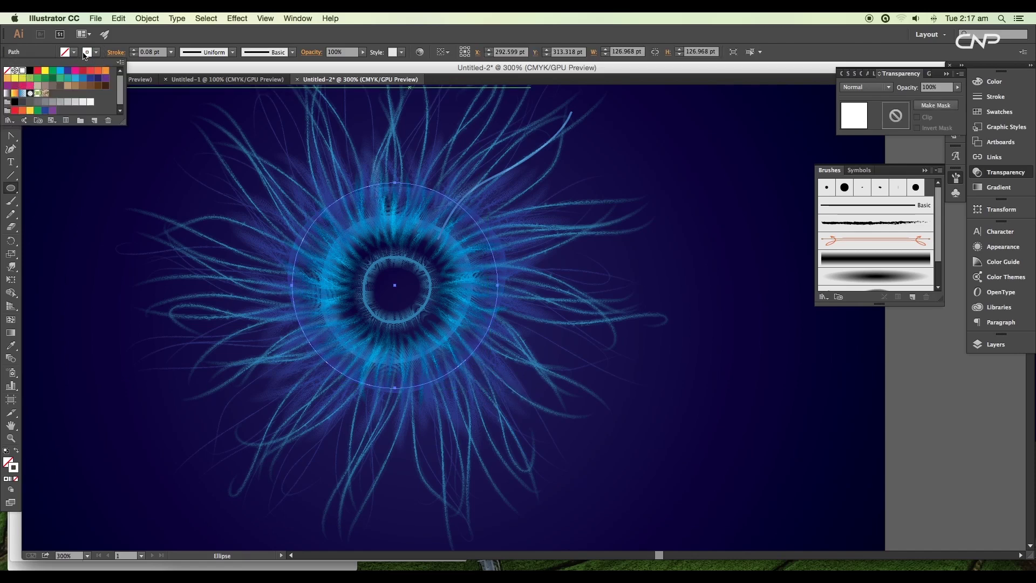
click(170, 52)
click(181, 185)
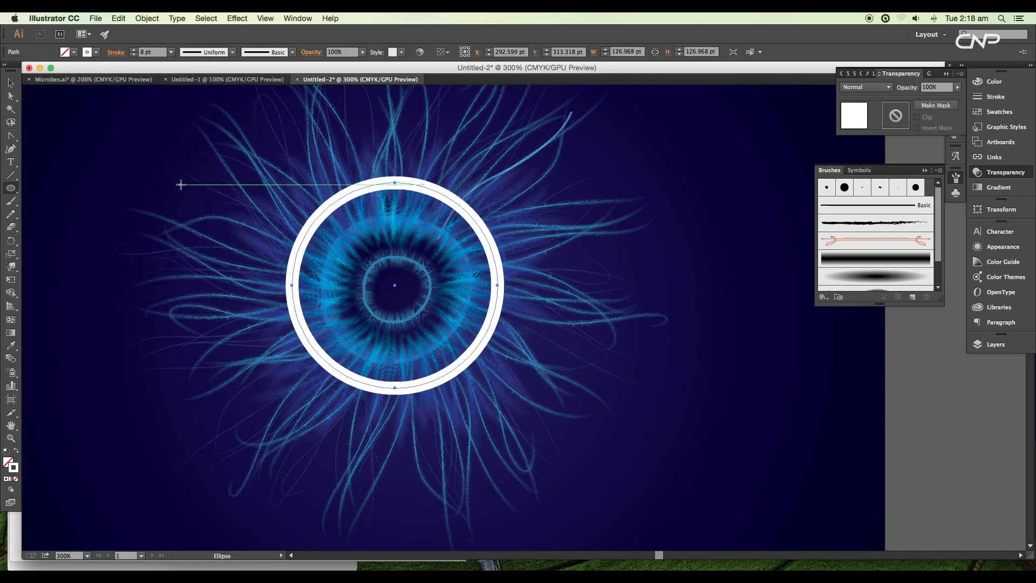
key(v)
Step: Taper the white circle's stroke with the elliptical width profile and set its blend mode to Screen
click(116, 52)
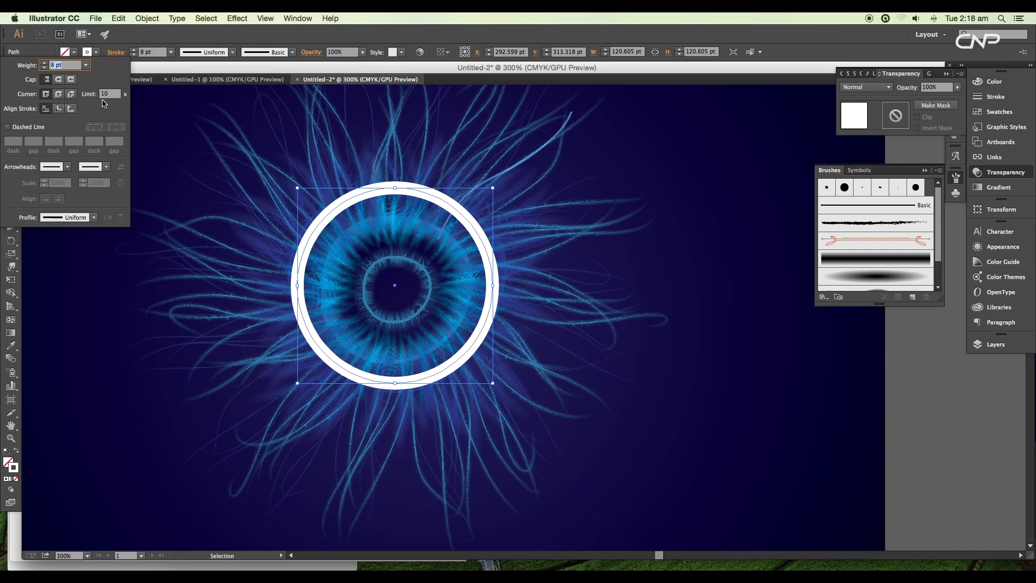
click(94, 218)
click(72, 249)
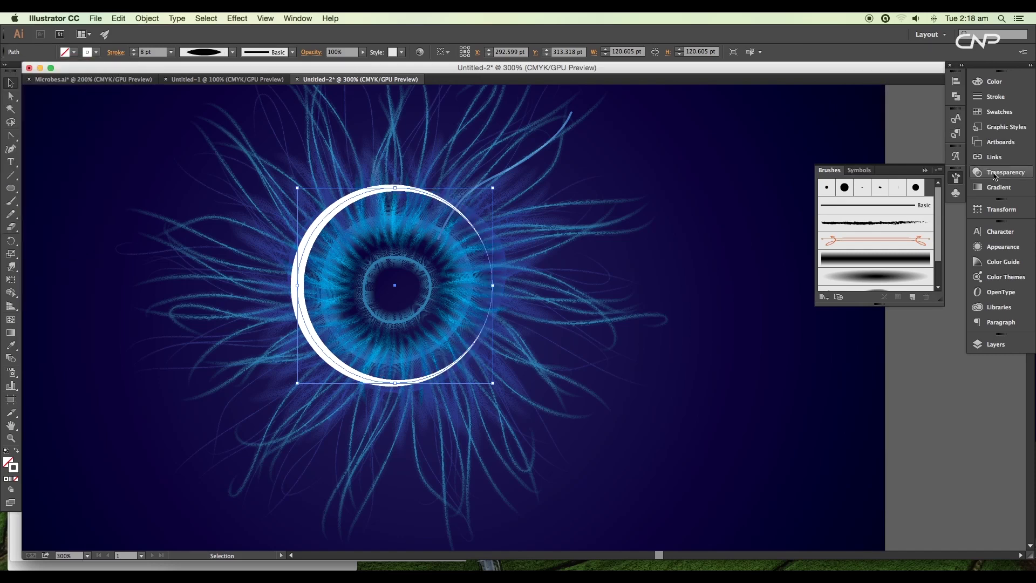
click(882, 89)
click(862, 190)
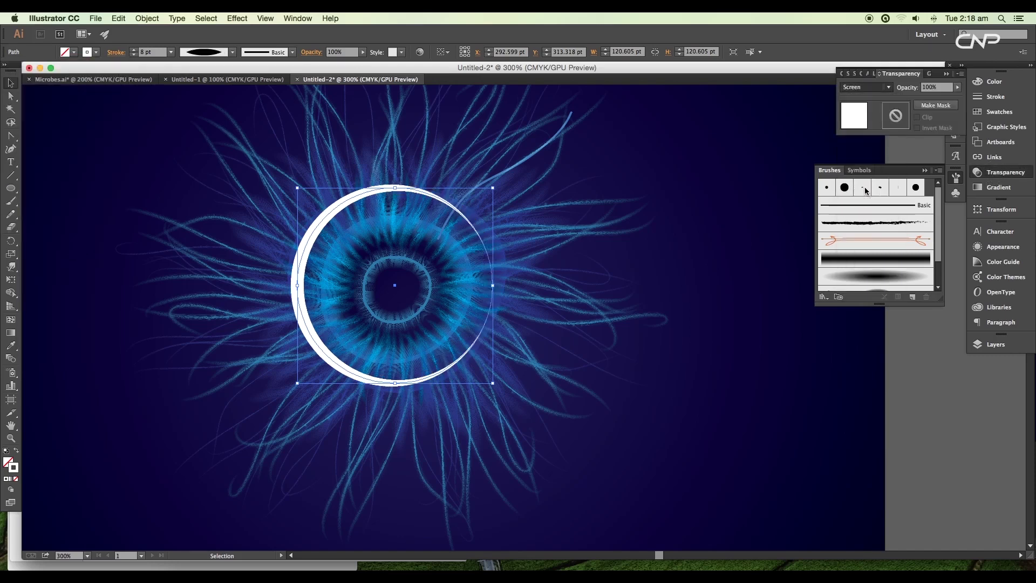
Step: Set the tapered white circle to Overlay and apply a Gaussian Blur with a 4.6-pixel radius
click(236, 19)
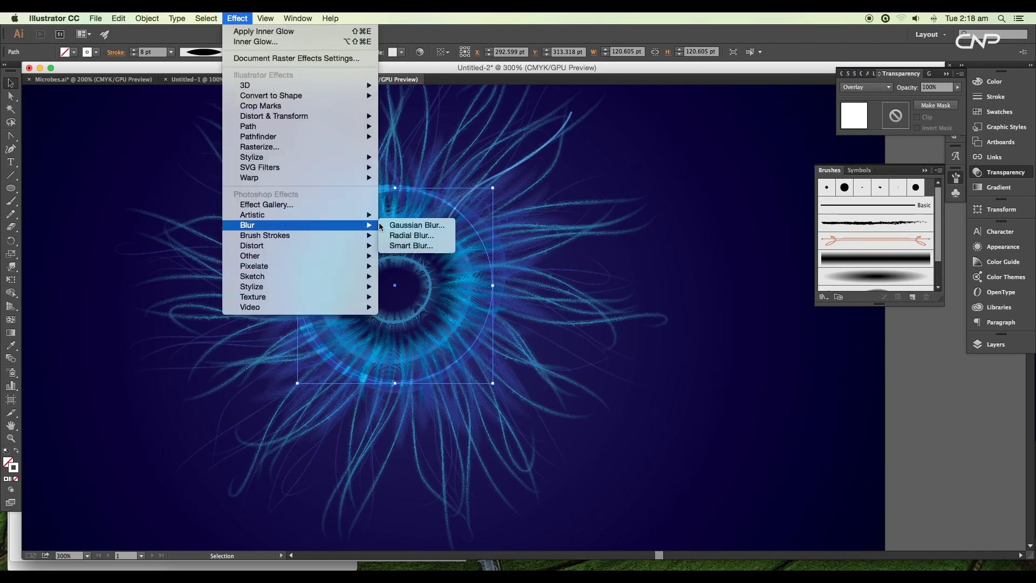
click(394, 226)
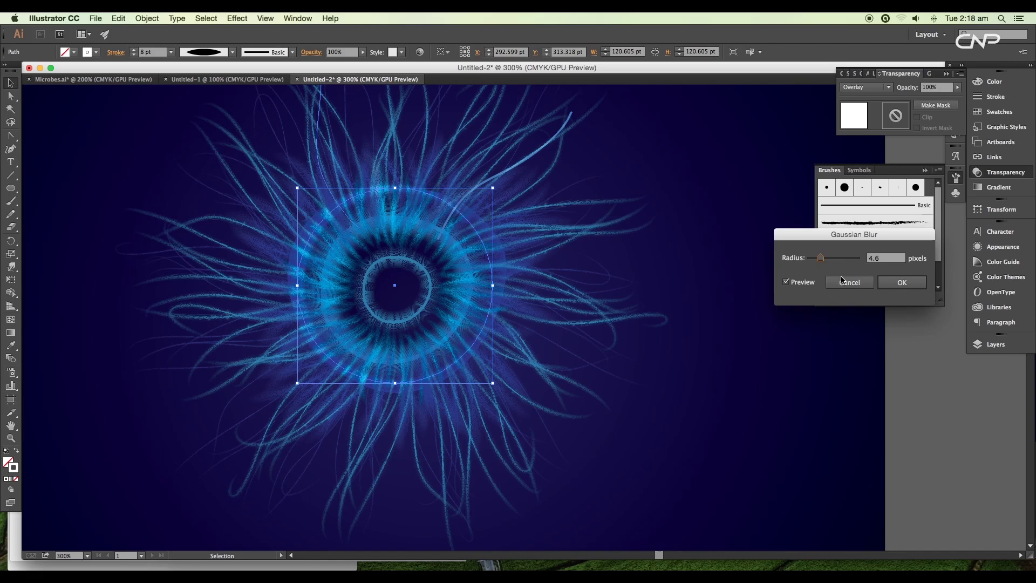
click(891, 282)
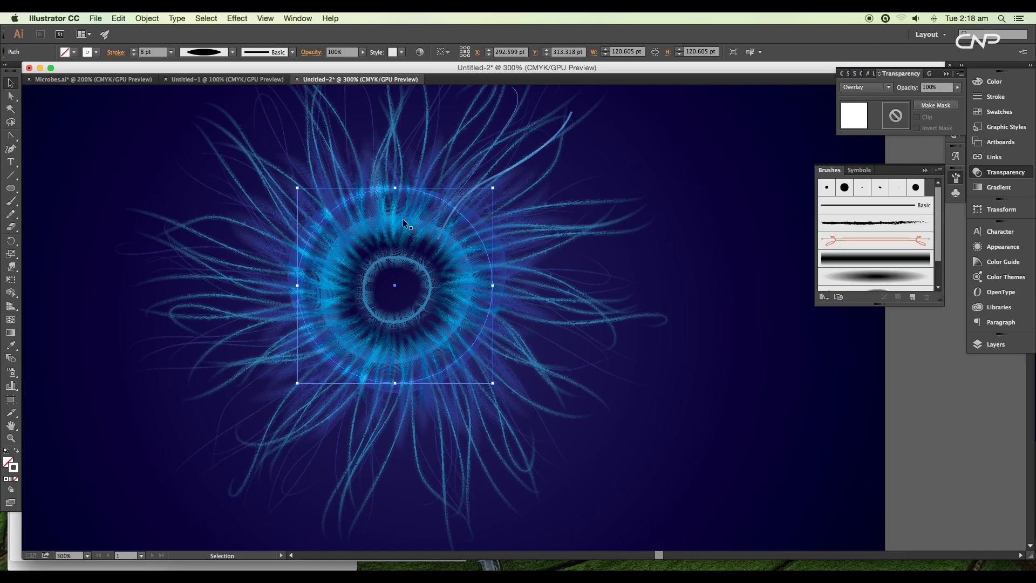
Step: Rotate the blurred white circle clockwise about its center and add a concentric copy about 88 pt across on the cell's middle ring
key(a)
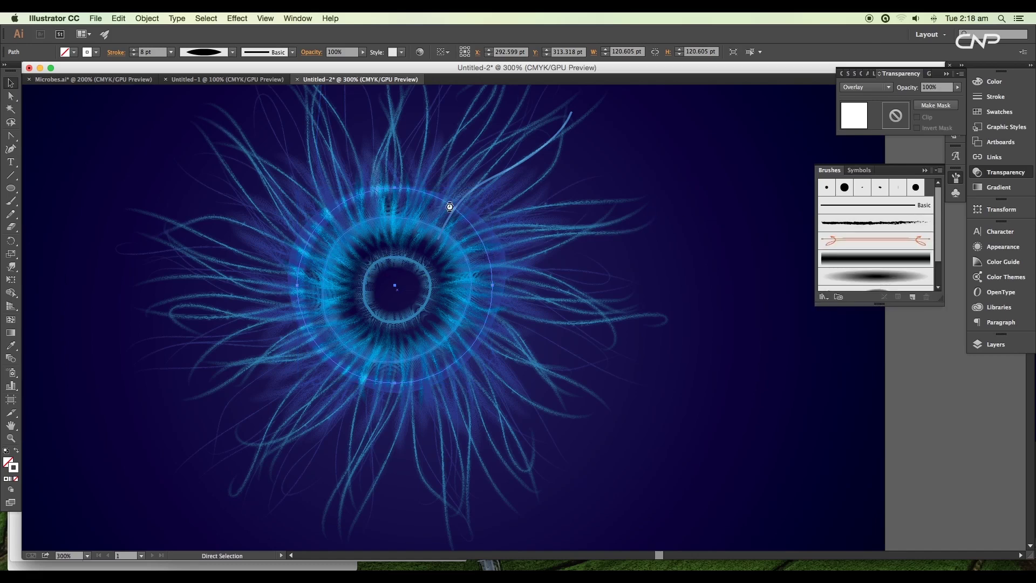
key(v)
drag(492, 187, 529, 229)
key(super+z)
key(super+z)
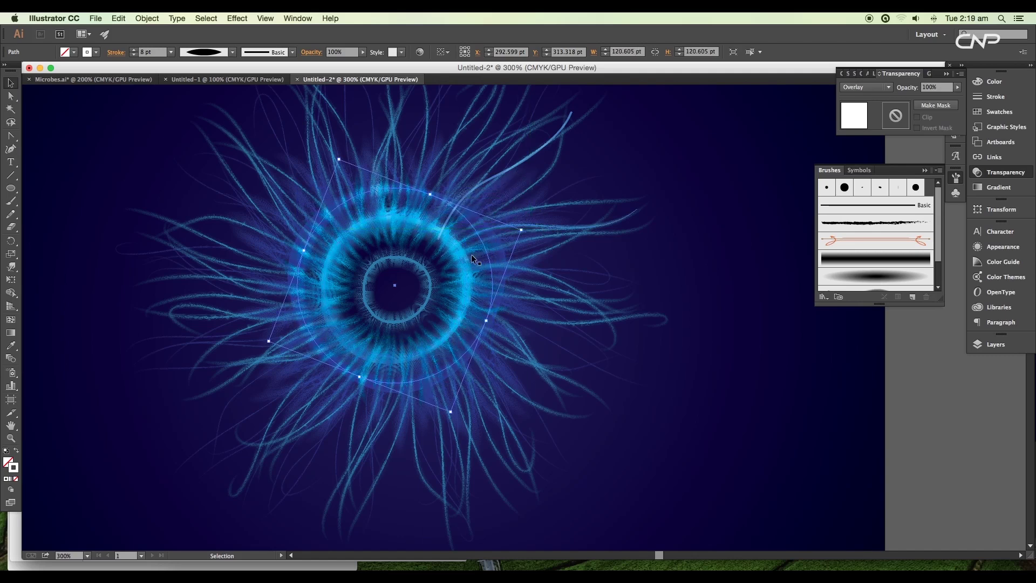
drag(471, 256, 441, 278)
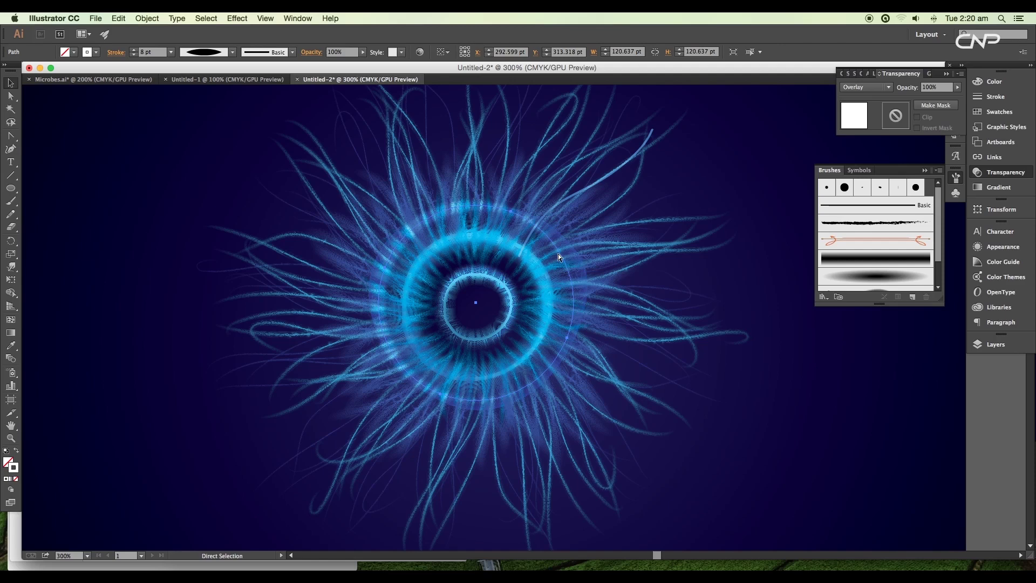
Step: Duplicate the outer and middle highlight circles in place and add a copy about 43 pt across on the innermost ring
key(v)
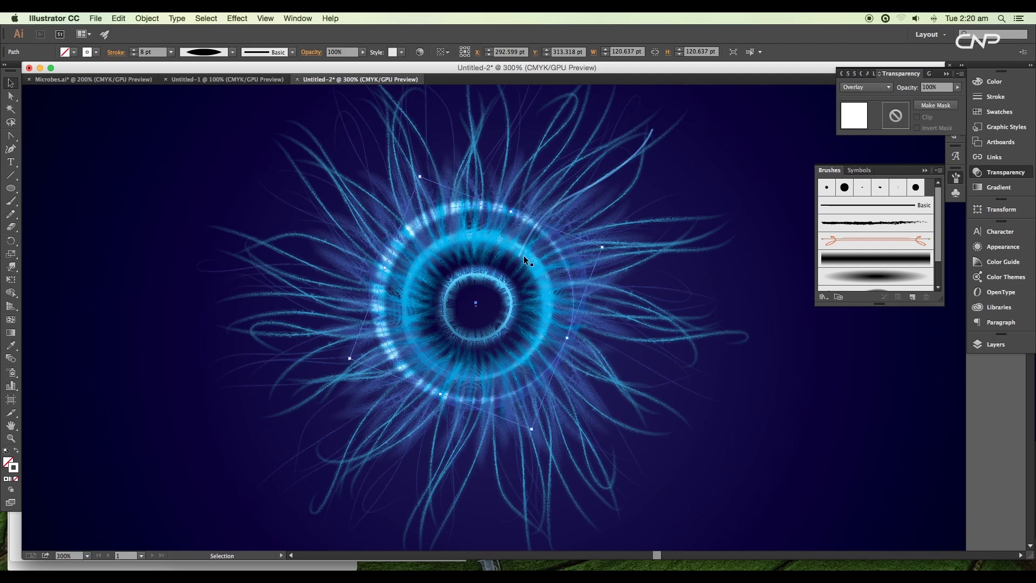
key(a)
key(v)
click(500, 283)
key(a)
key(v)
scroll(502, 283, down, 3)
Step: Lower the opacity of the innermost highlight circle, and set the middle circle to 53% and the outer one to 81%
click(955, 88)
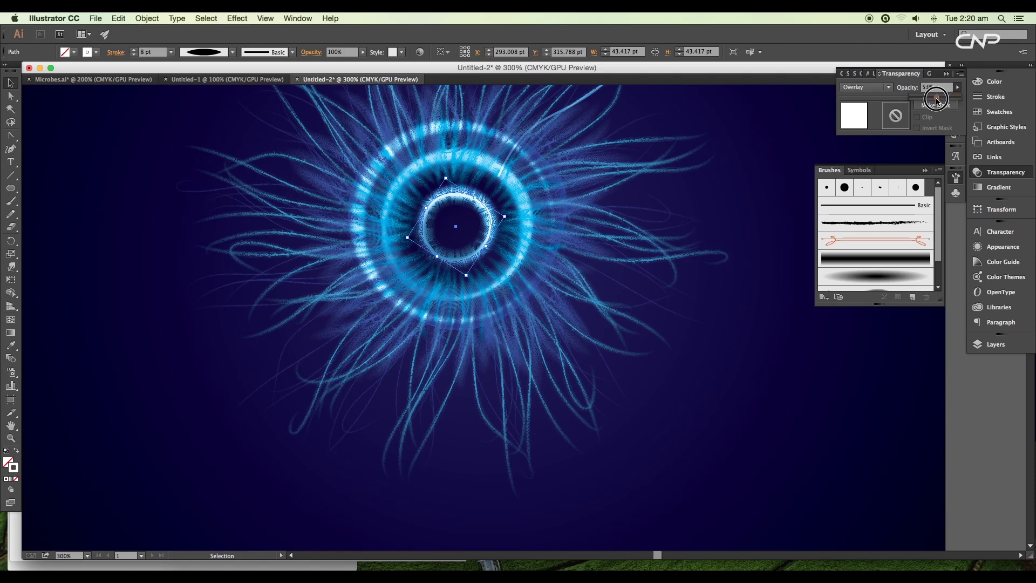
click(937, 98)
click(518, 185)
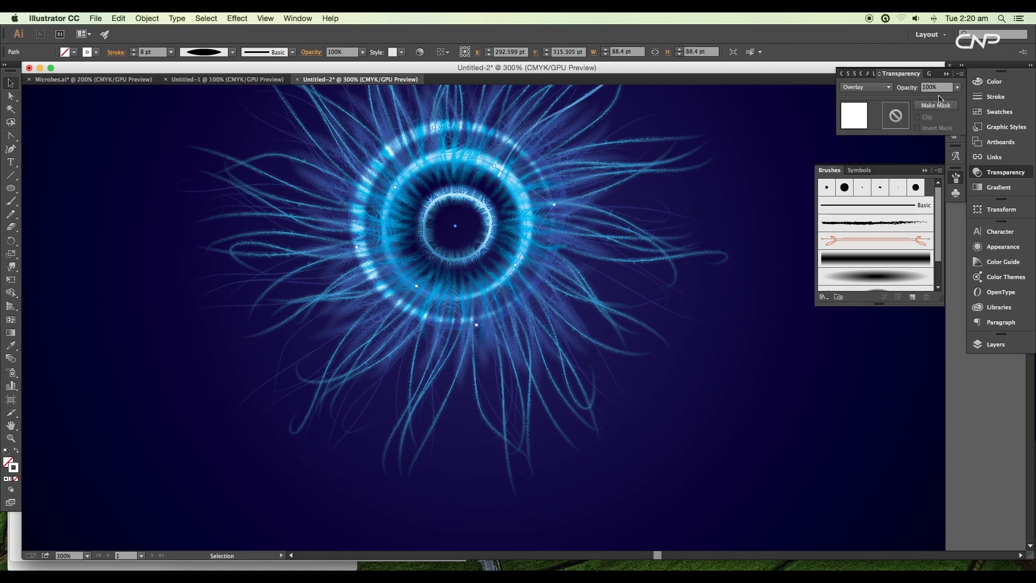
drag(957, 87, 936, 101)
click(546, 186)
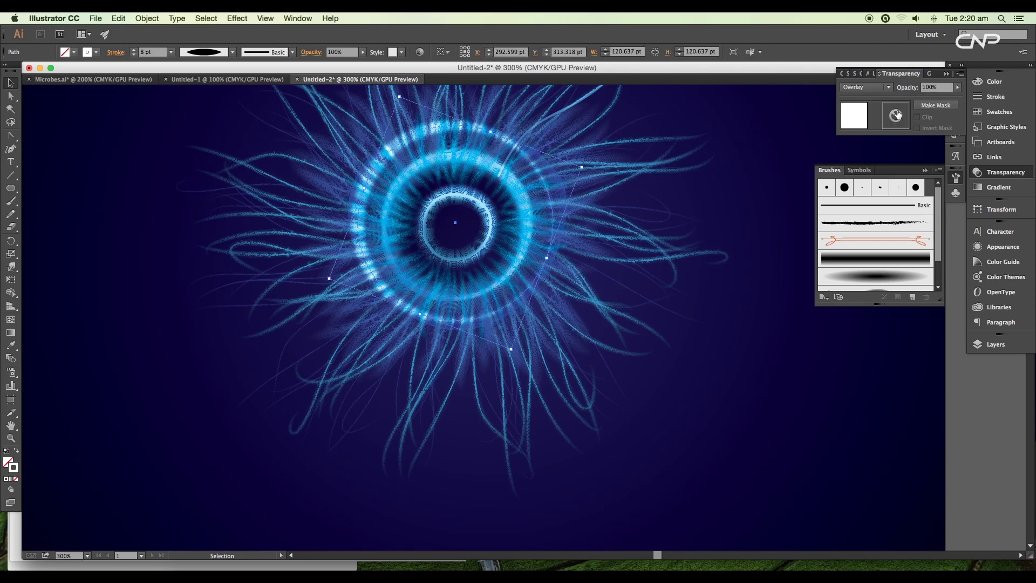
drag(949, 97, 951, 97)
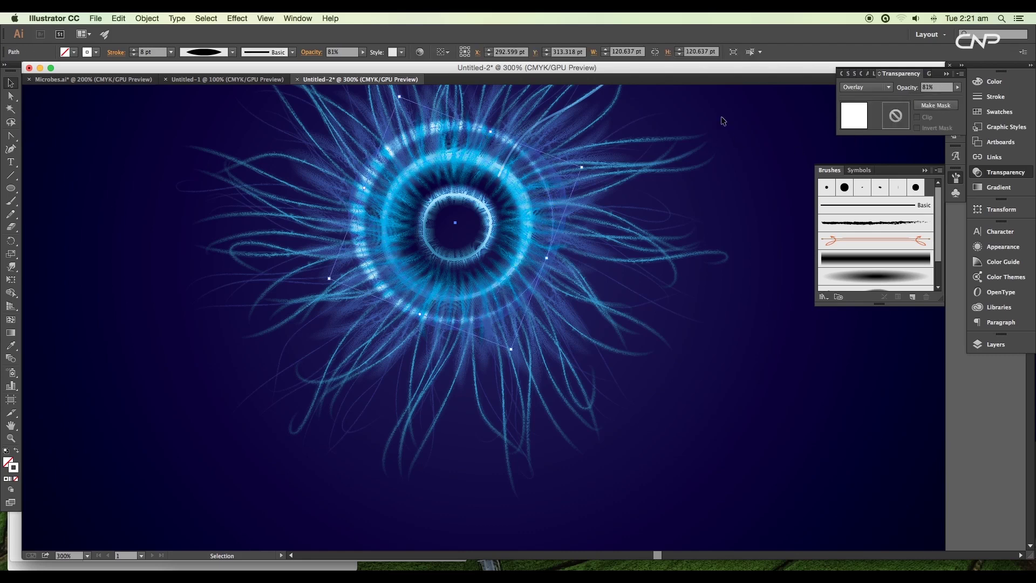
Step: Reopen the middle highlight circle's Gaussian Blur settings and accept the 4.6-pixel radius
click(971, 249)
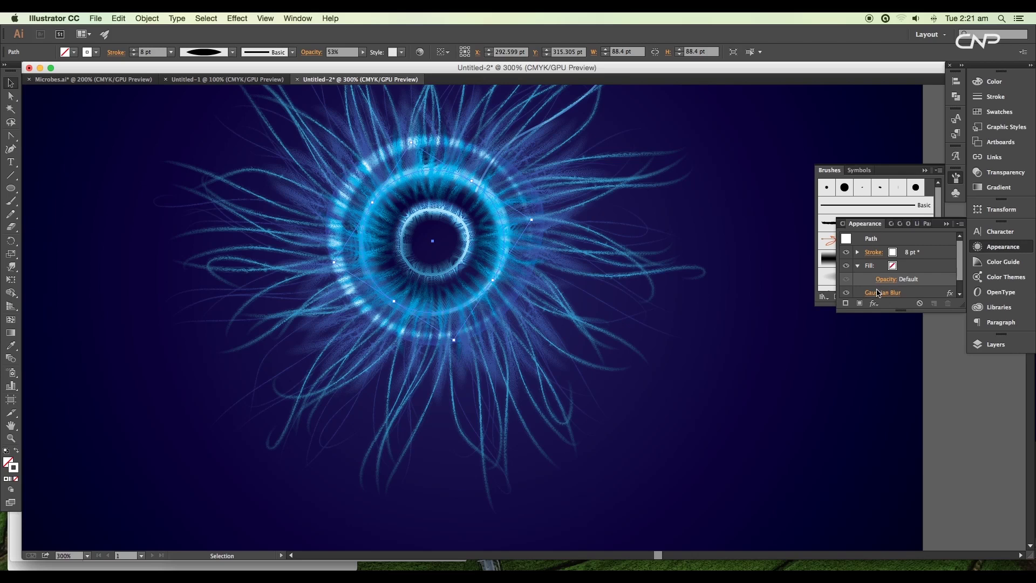
click(877, 293)
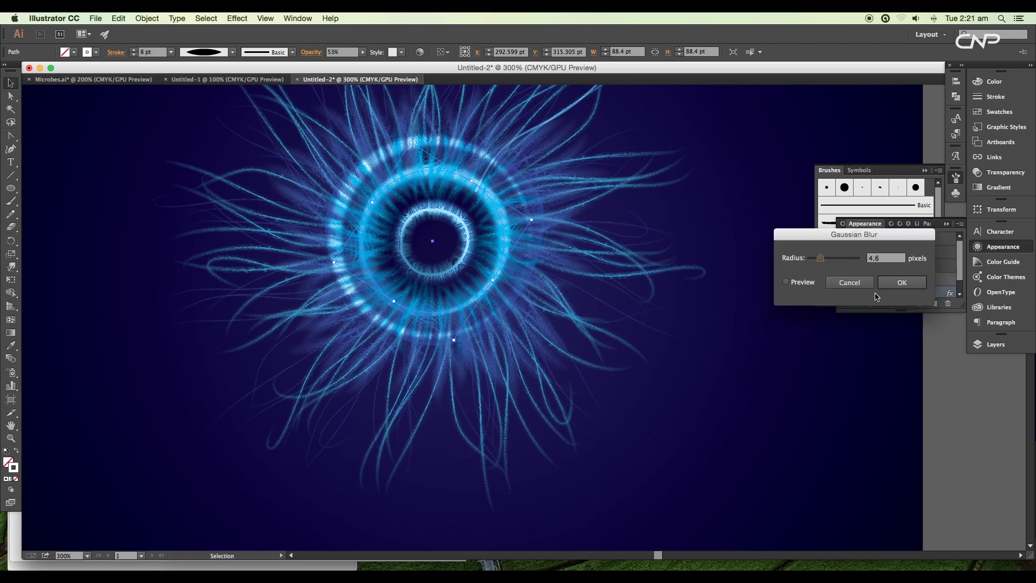
click(900, 286)
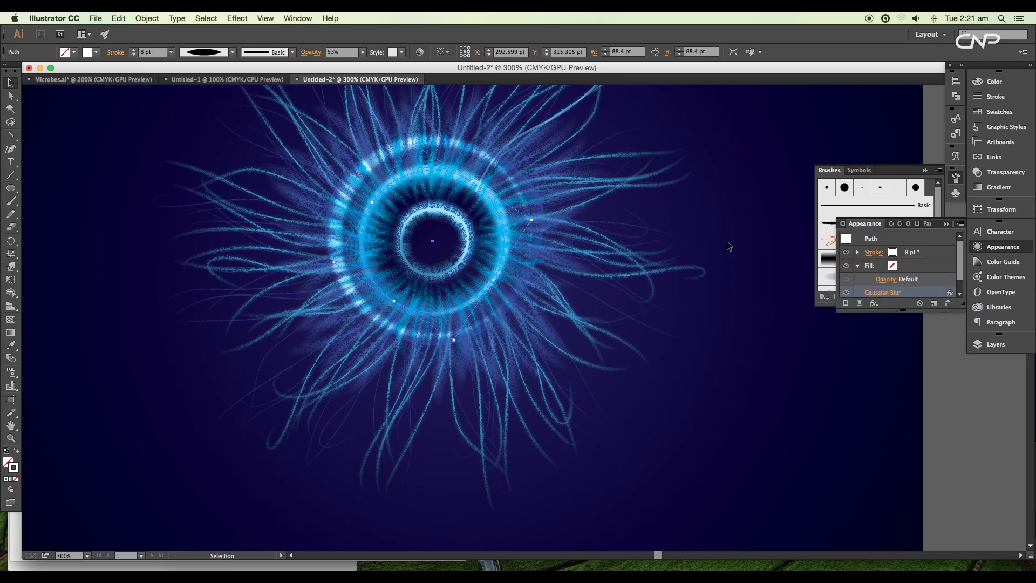
Step: Add a rotated dark blue copy of the long curling strands around the cell
click(704, 219)
scroll(696, 261, down, 3)
drag(696, 261, 616, 277)
scroll(618, 224, up, 3)
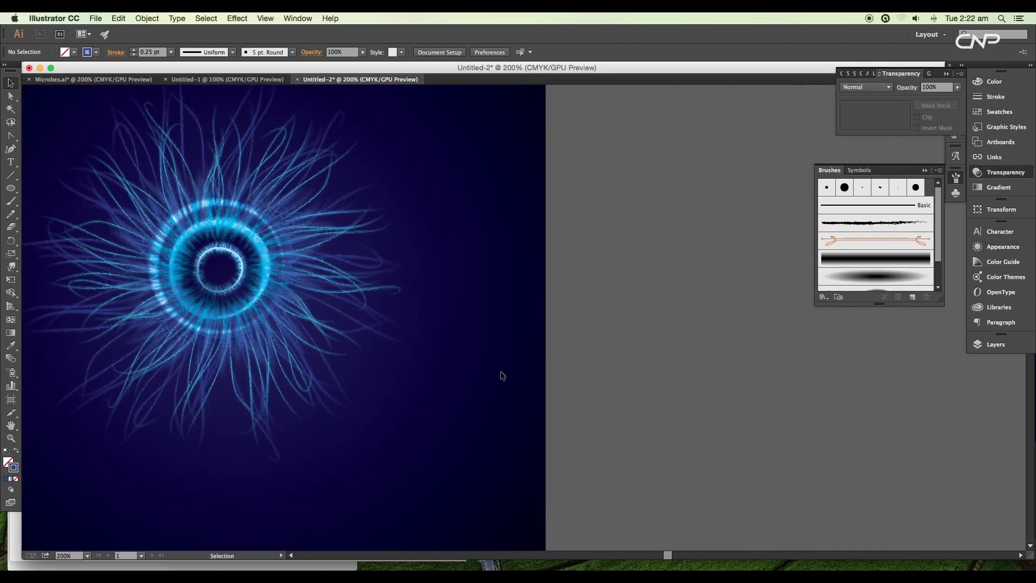
Step: Draw a vertical line about 20 pt long beside the artboard with a 2 pt black stroke
click(10, 175)
mouse_move(267, 250)
mouse_down()
mouse_move(613, 250)
mouse_move(603, 276)
mouse_move(576, 275)
mouse_up()
scroll(615, 255, up, 3)
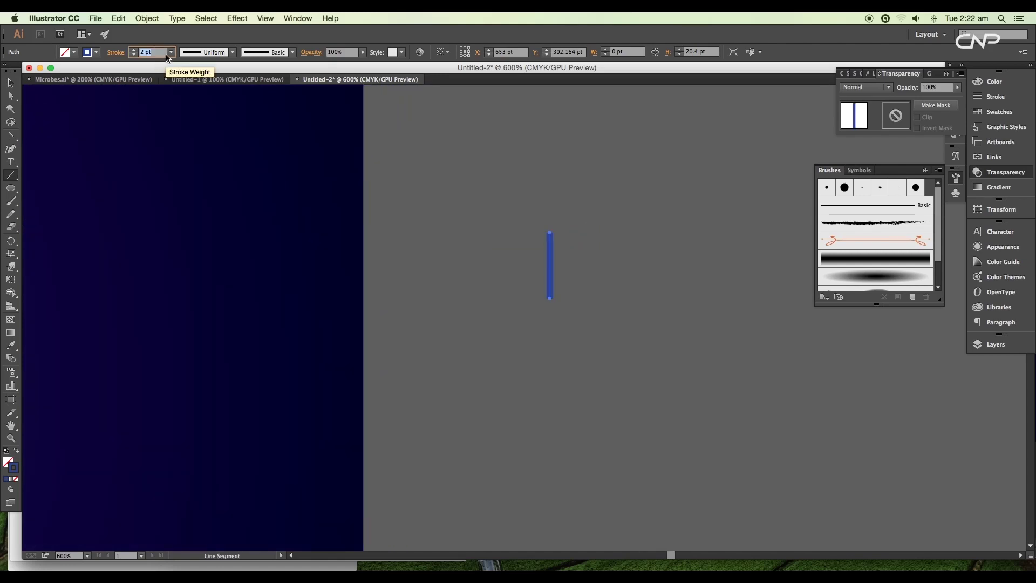
click(87, 52)
click(31, 71)
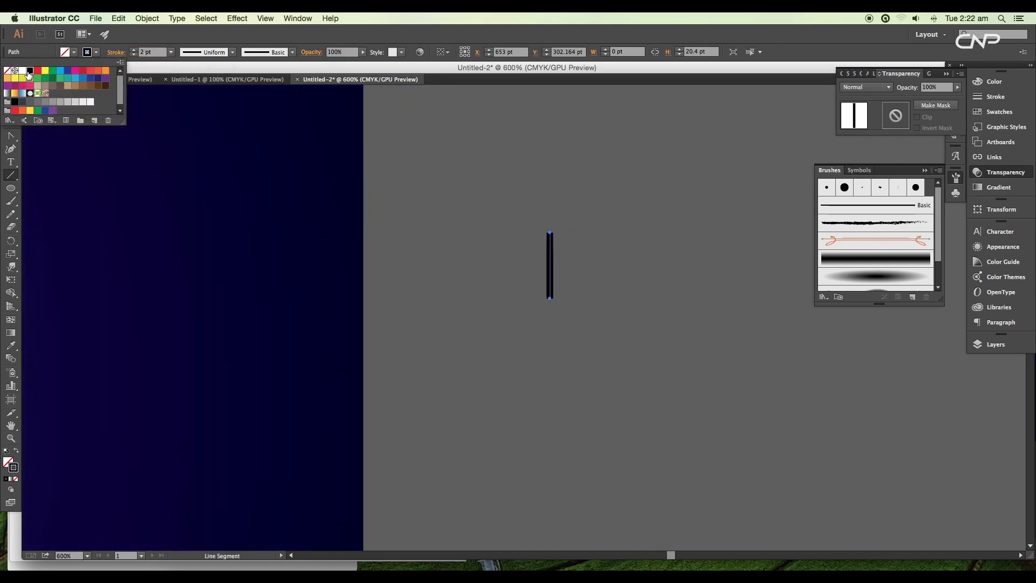
click(87, 54)
click(13, 86)
Step: Cross the line with a copy rotated 90 degrees and taper both with the elliptical width profile to form a four-pointed star
drag(560, 231, 581, 269)
shift+click(550, 240)
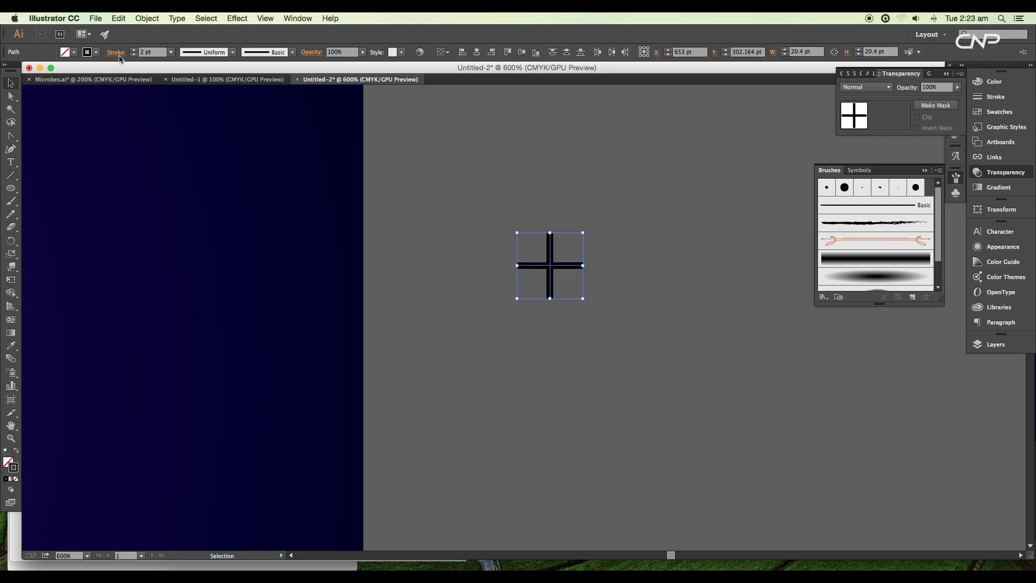
click(116, 52)
click(94, 218)
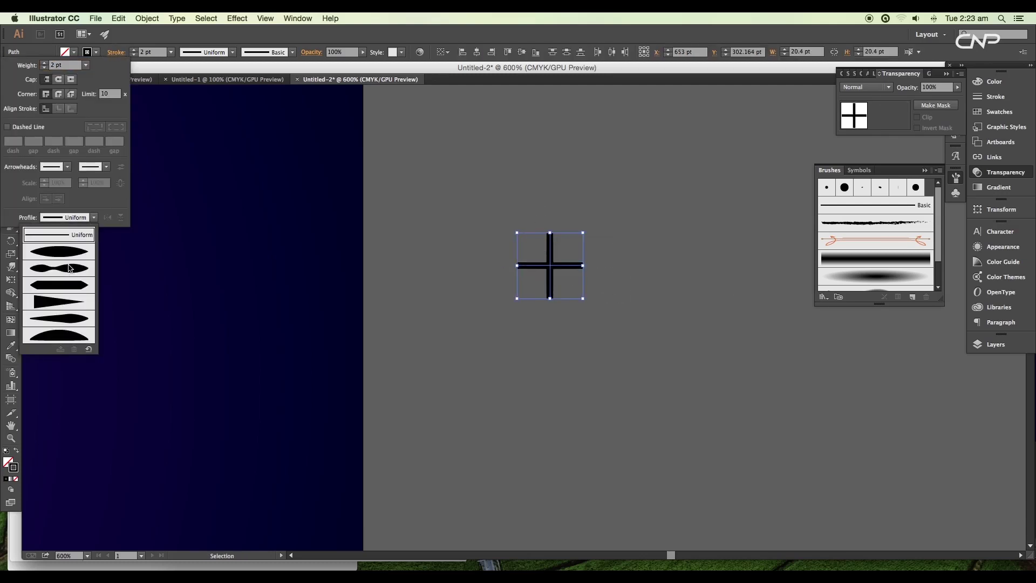
click(69, 253)
click(121, 43)
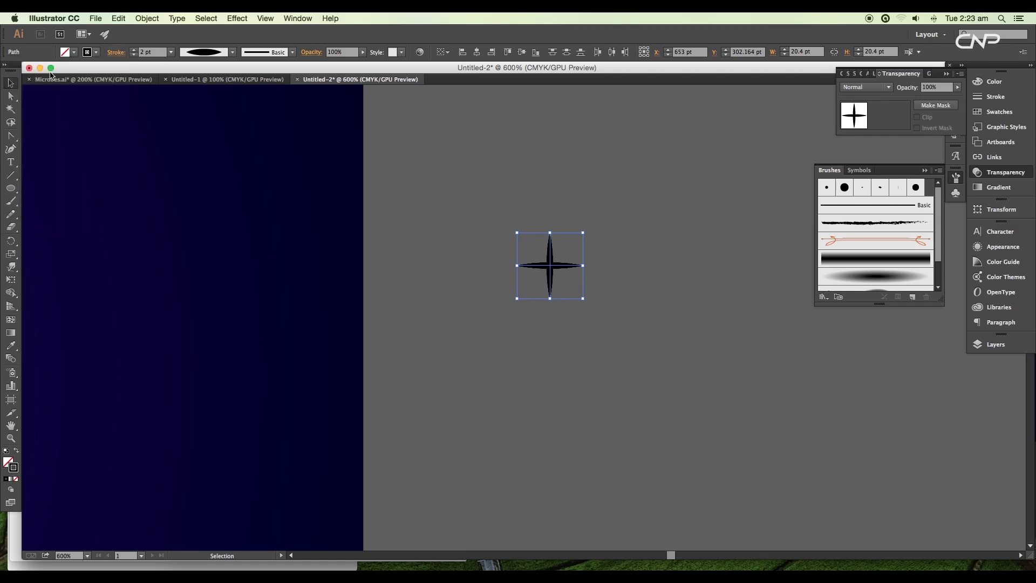
Step: Save the star as a scatter brush with size 50%, spacing 57%, scatter -18%, rotation -45° and Tints colorization
click(938, 171)
click(852, 168)
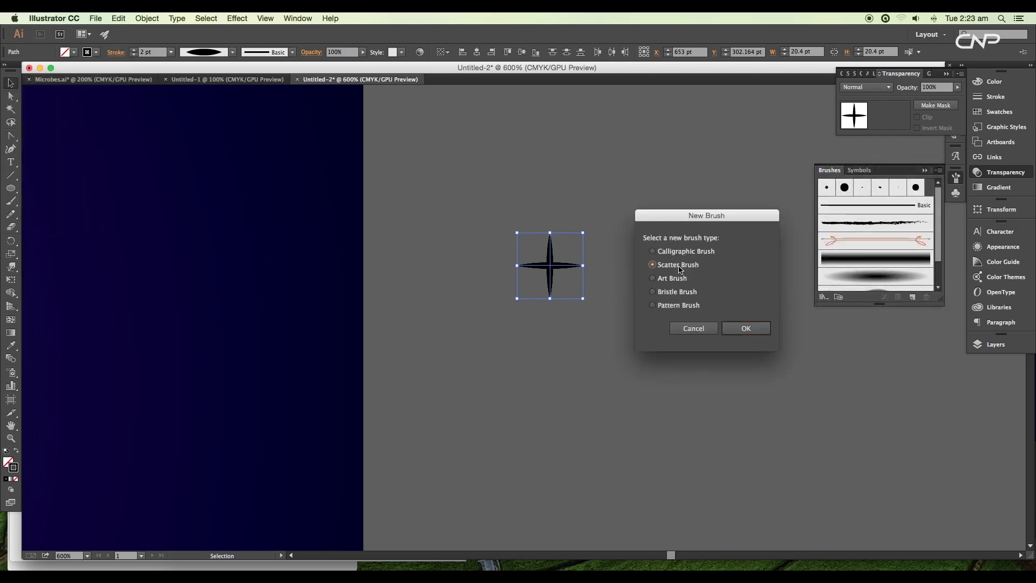
click(735, 326)
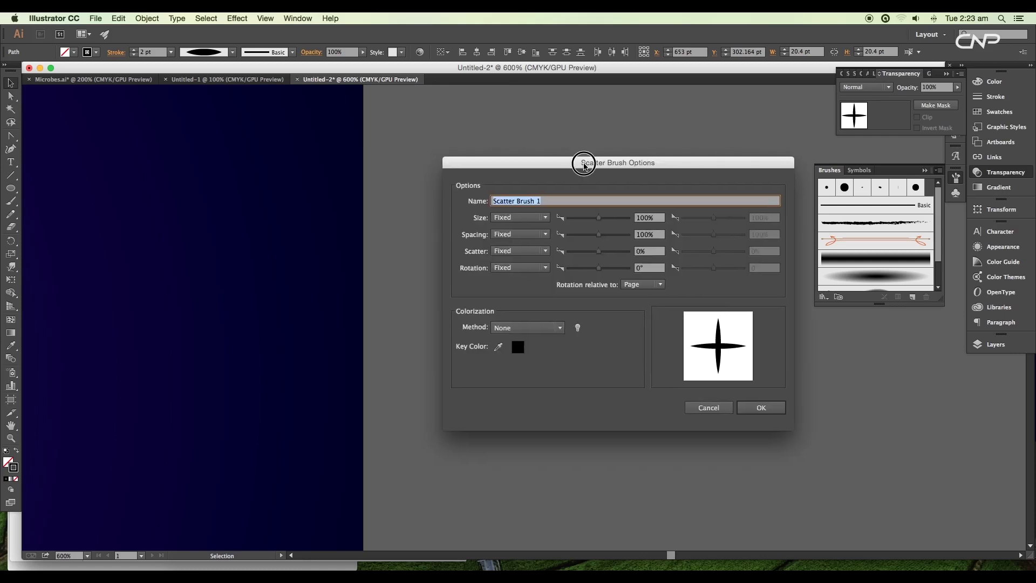
drag(580, 162, 832, 129)
mouse_move(837, 185)
mouse_down()
mouse_move(821, 184)
mouse_move(827, 208)
mouse_up()
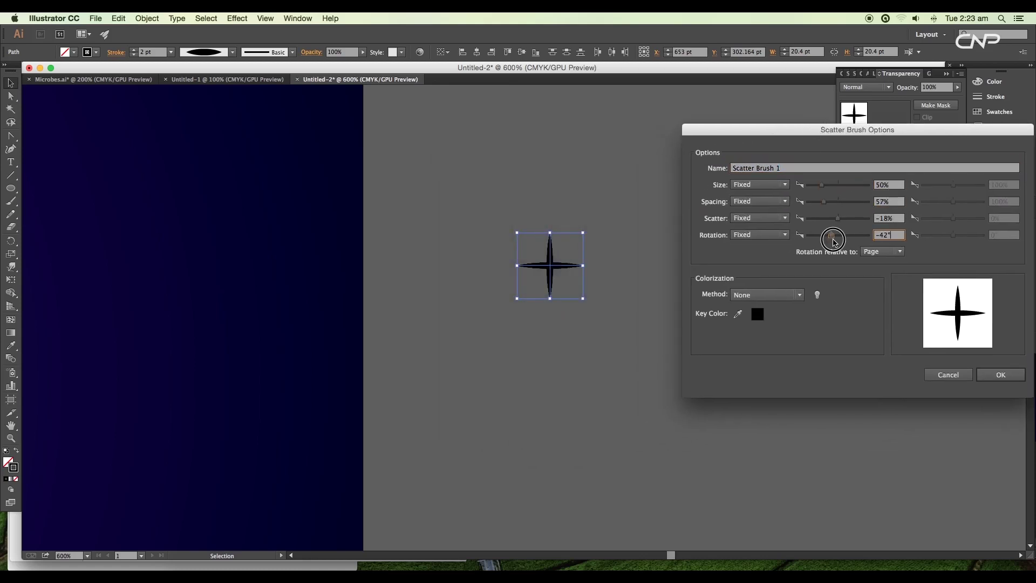
click(1001, 375)
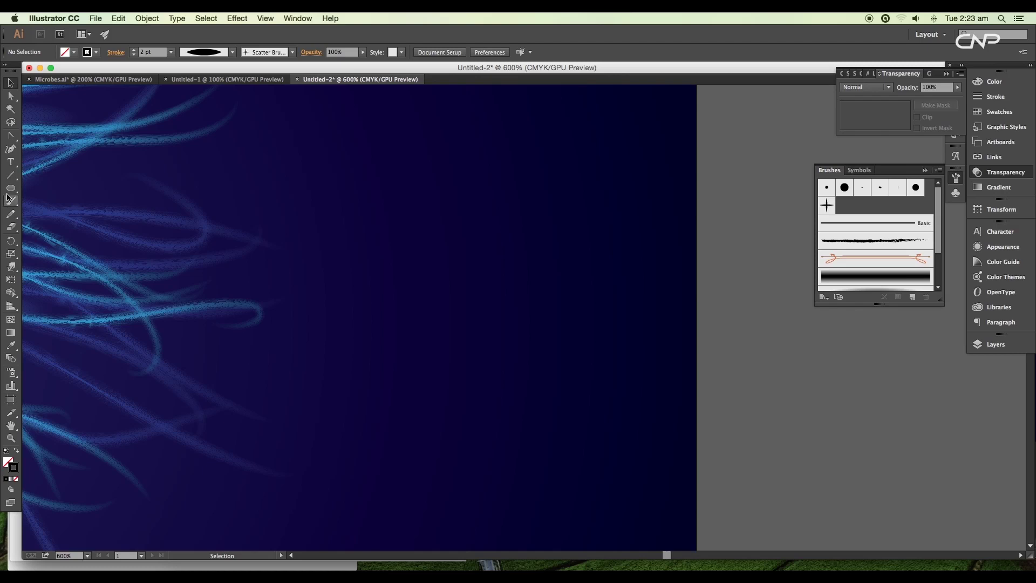
Step: Paint a curved star-brush test stroke about 73 pt wide beside the cell and color its stroke light blue
click(9, 200)
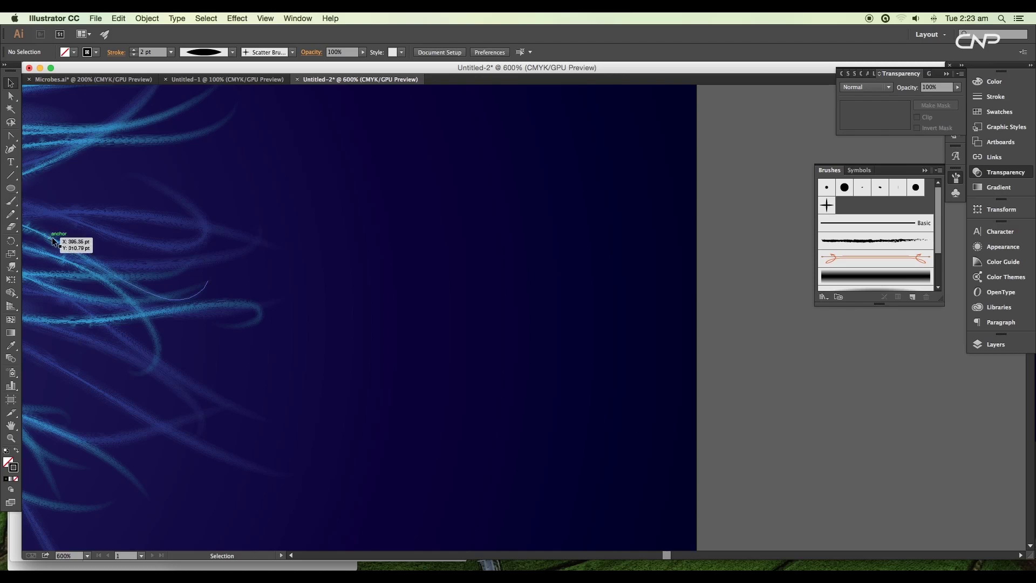
drag(340, 190, 564, 313)
key(v)
click(74, 52)
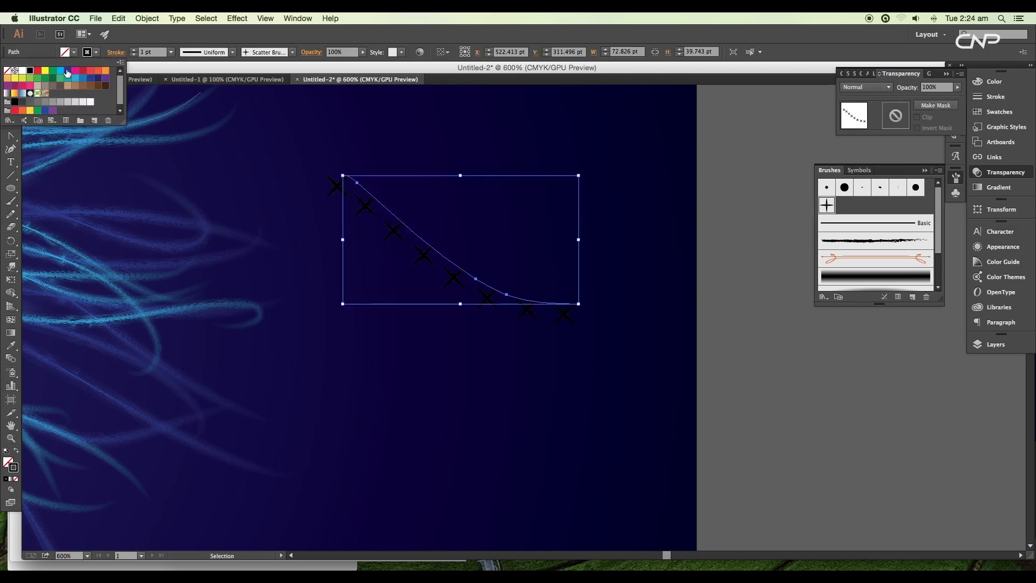
click(62, 70)
Step: Change the star scatter brush to size 33%, spacing 61%, scatter -22% and rotation -28°, applying the changes to existing strokes
double_click(826, 205)
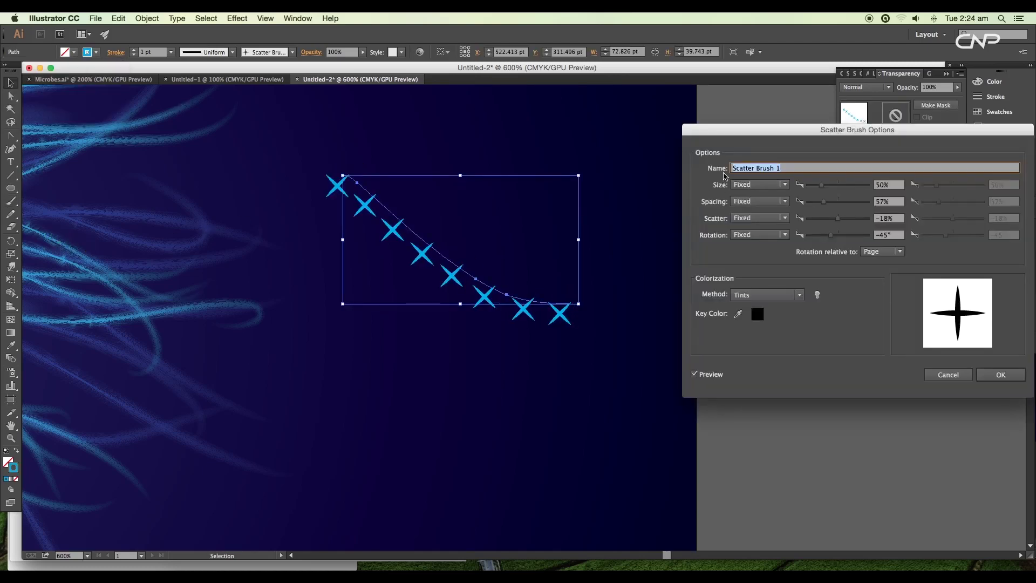
click(828, 206)
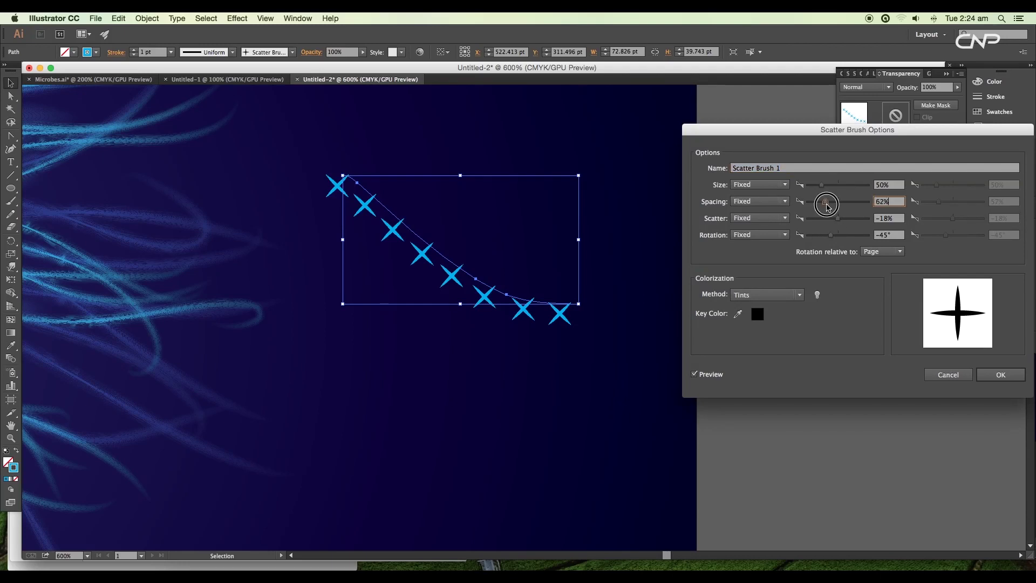
drag(830, 207, 820, 187)
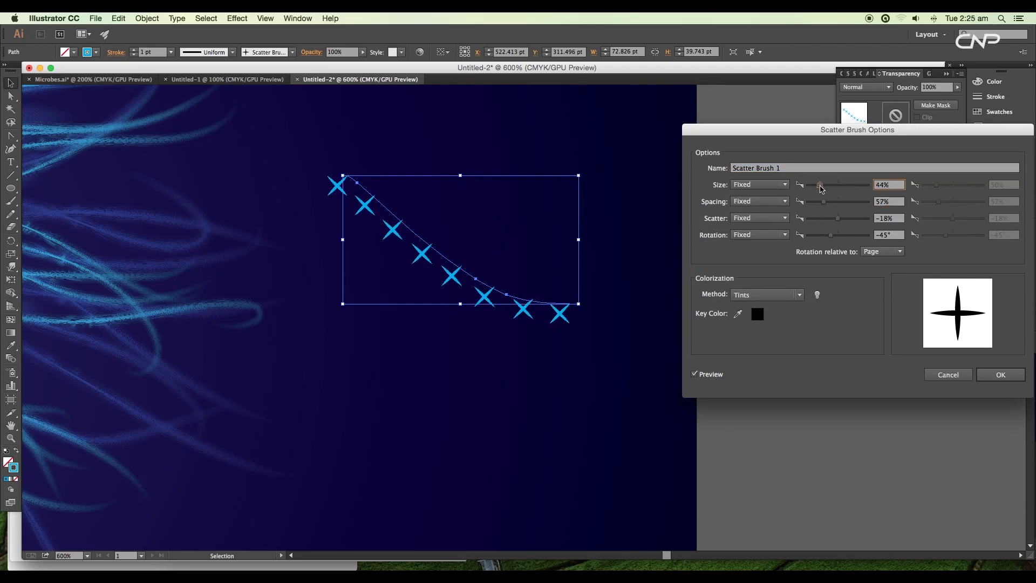
click(833, 235)
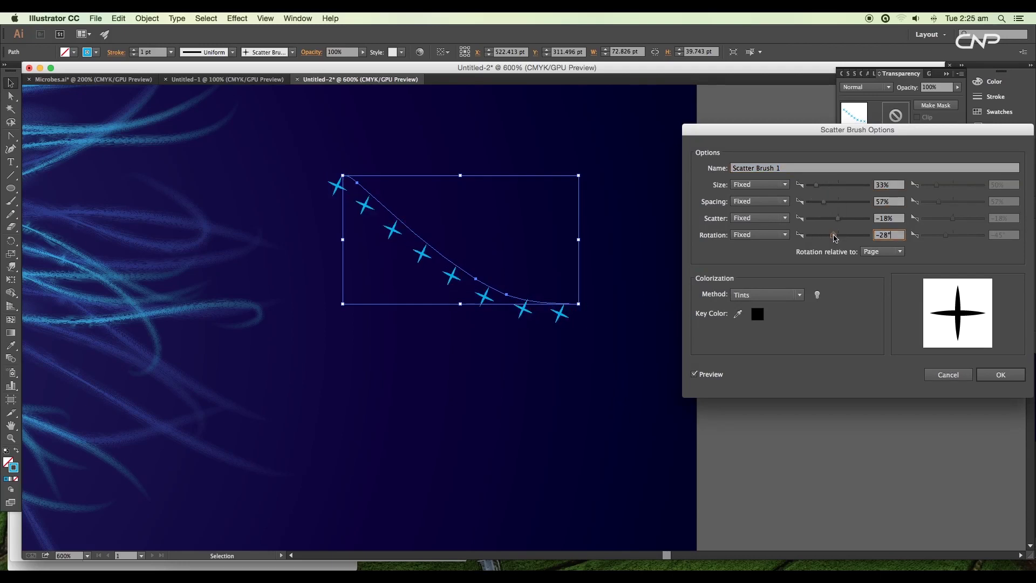
click(836, 219)
drag(836, 221, 838, 222)
click(827, 202)
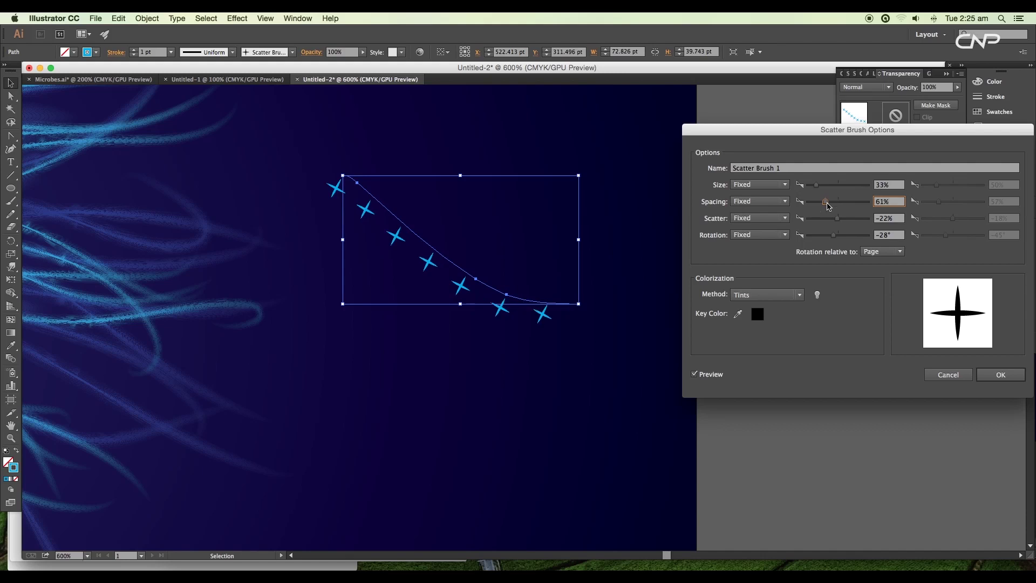
drag(817, 187, 815, 187)
click(993, 374)
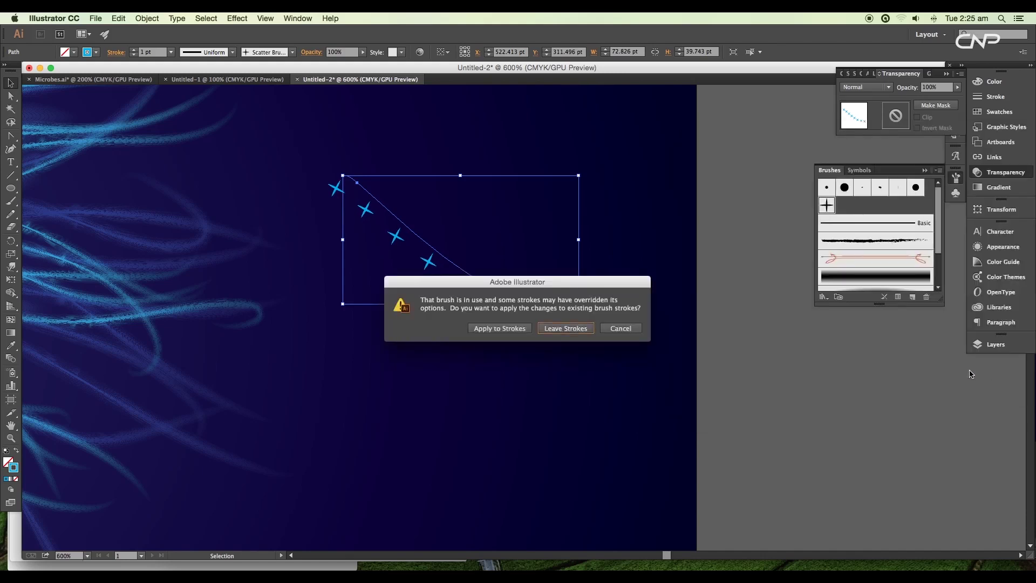
click(523, 329)
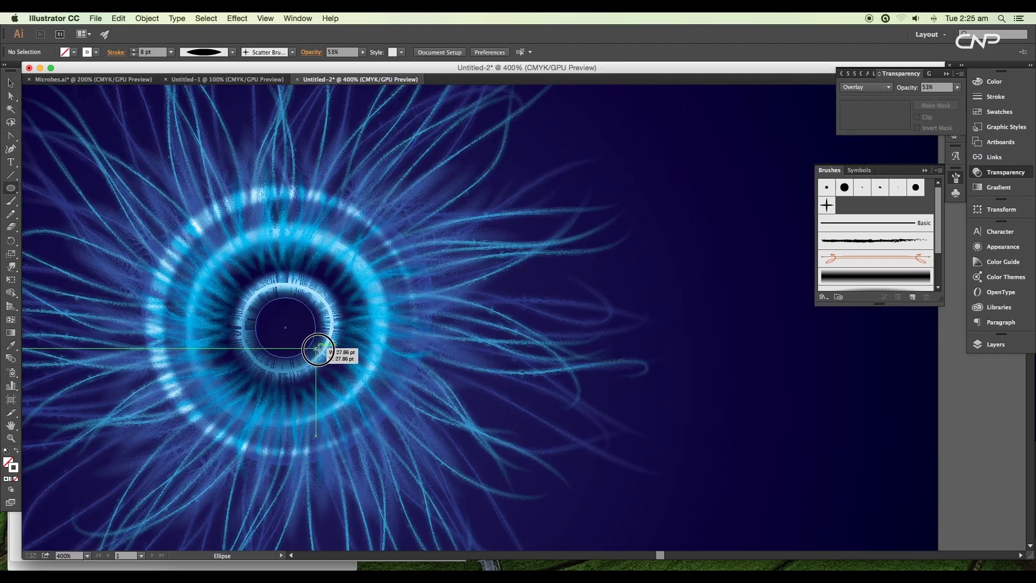
Step: Draw a white-stroked circle centered on the cell's innermost ring and apply the star scatter brush to it
click(315, 309)
drag(325, 297, 341, 273)
click(825, 208)
Step: Center a star-brush circle about 129 pt wide on the cell's outer ring and set all three star circles to Overlay blending
scroll(376, 316, down, 3)
scroll(425, 322, up, 2)
mouse_move(501, 288)
mouse_down()
mouse_move(578, 224)
mouse_move(565, 220)
mouse_up()
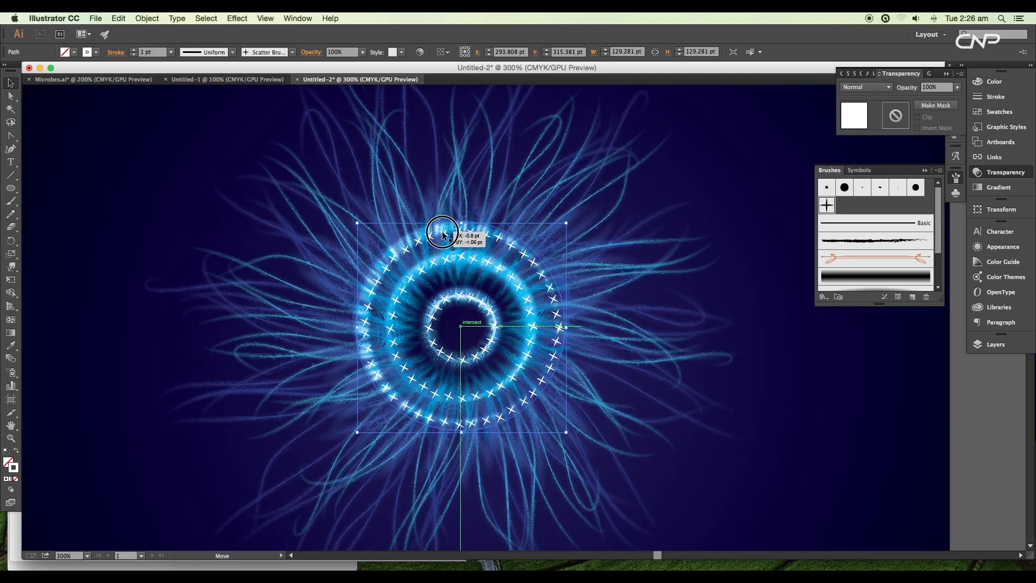
shift+click(463, 255)
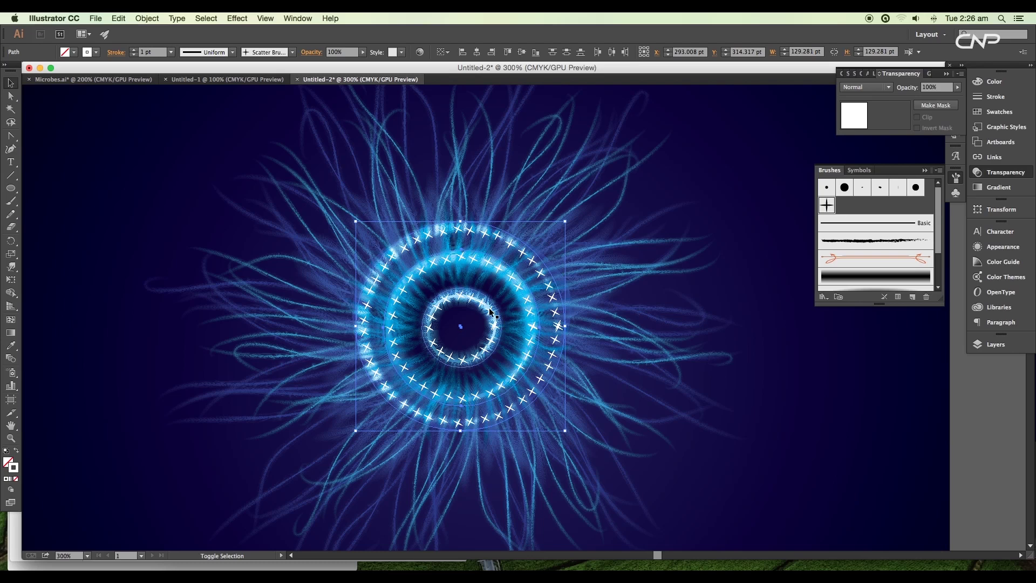
click(866, 87)
click(863, 189)
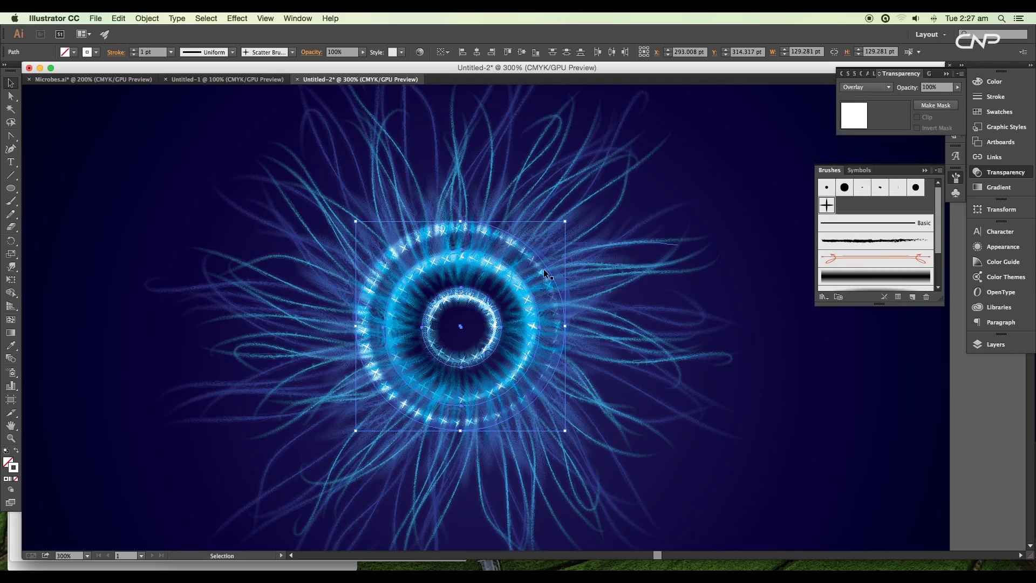
Step: Redraw the background rectangle's radial gradient as a tighter blue glow centered around the cell, fading outward to near-black
drag(344, 271, 306, 270)
drag(468, 423, 469, 330)
drag(414, 238, 314, 240)
drag(475, 271, 518, 277)
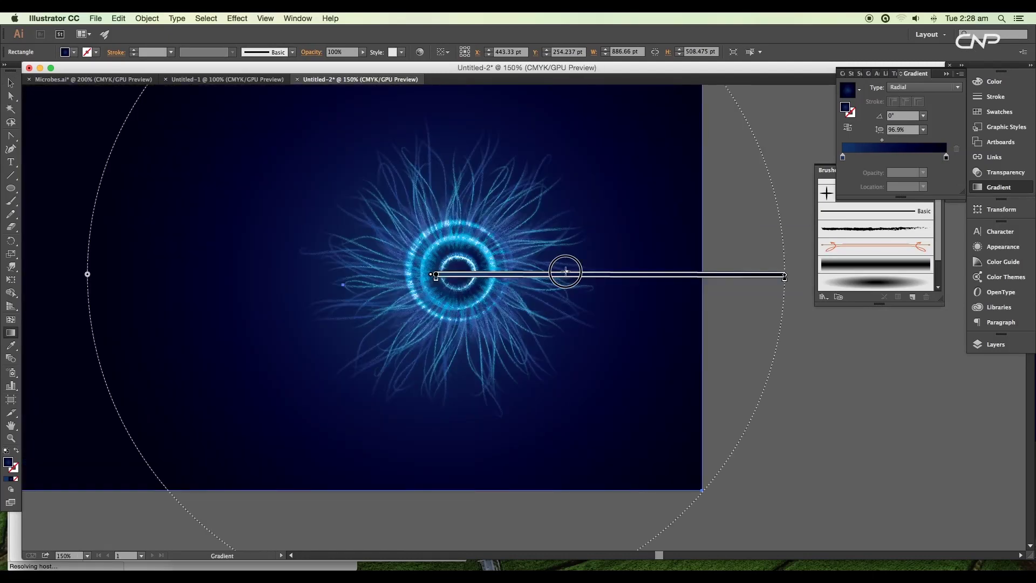
drag(565, 271, 553, 271)
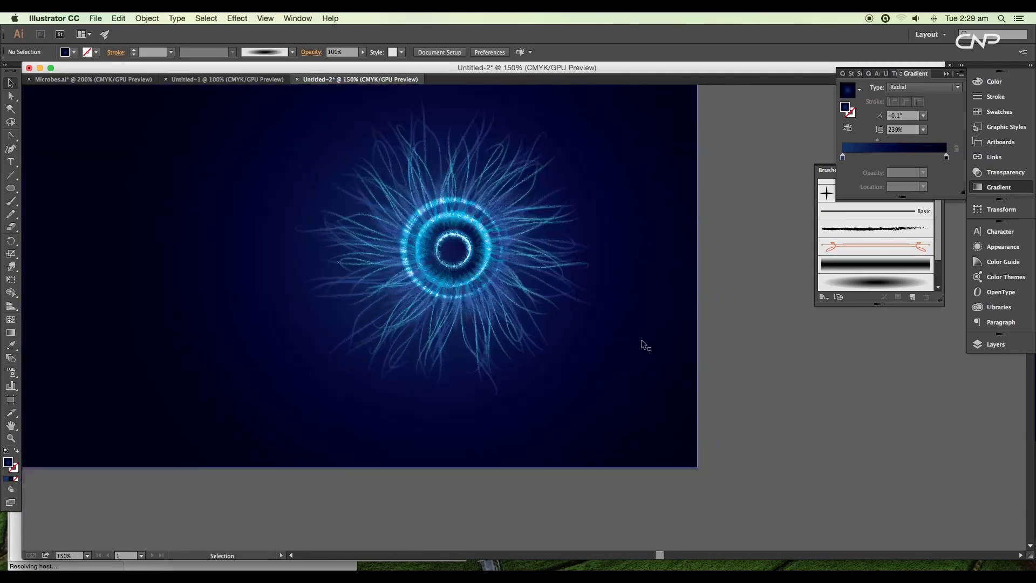
Step: Bring the whole artwork into the blank Photoshop document as a smart object filling the canvas, and open its contents for editing
key(super+1)
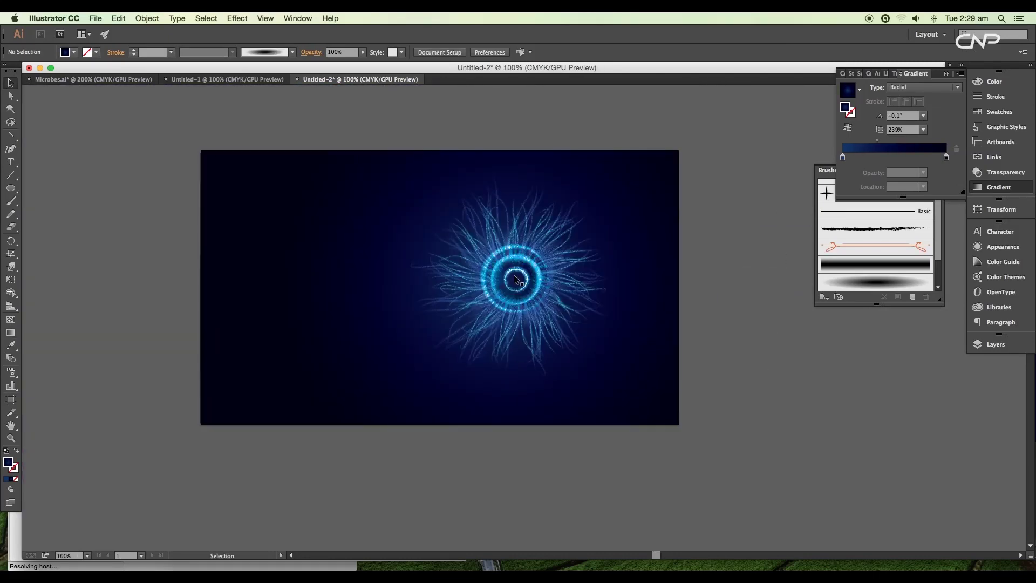
drag(700, 410, 323, 138)
drag(556, 332, 610, 566)
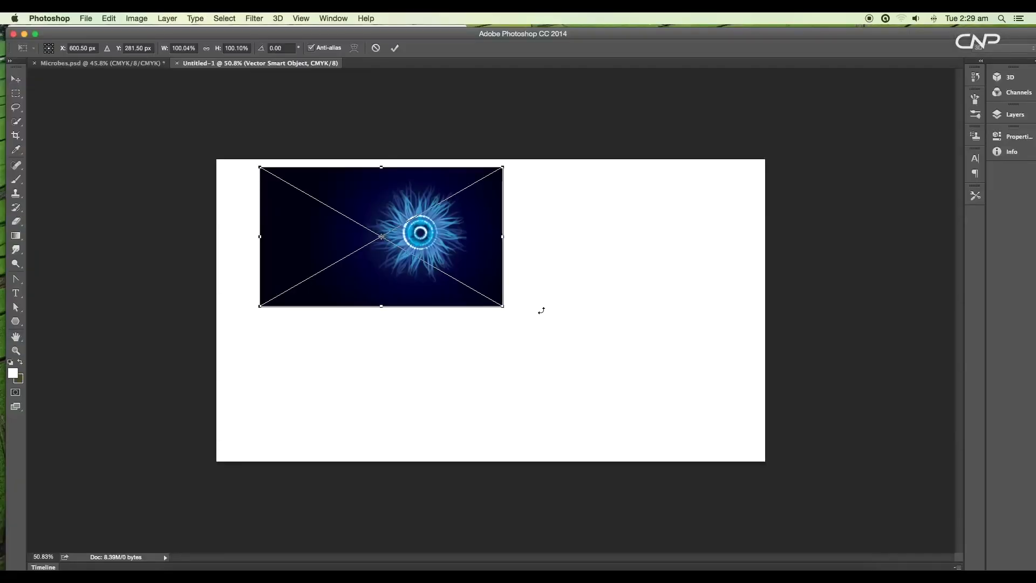
drag(504, 167, 789, 143)
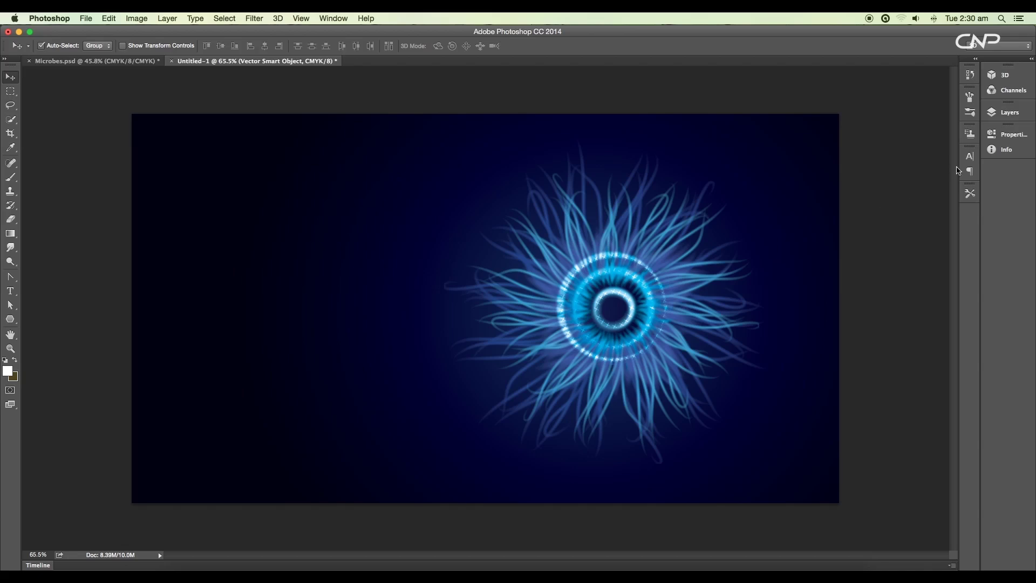
click(1008, 112)
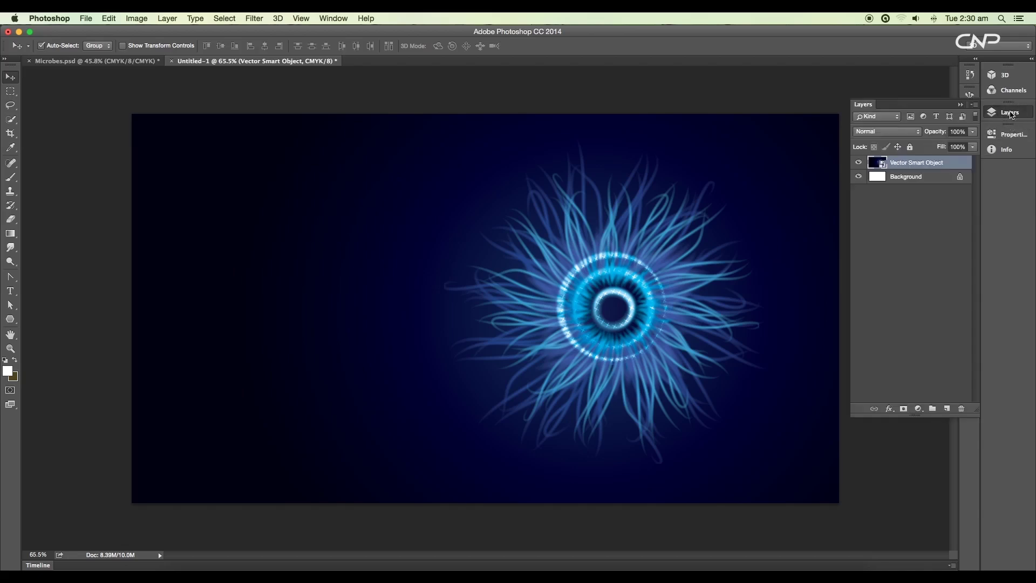
double_click(881, 161)
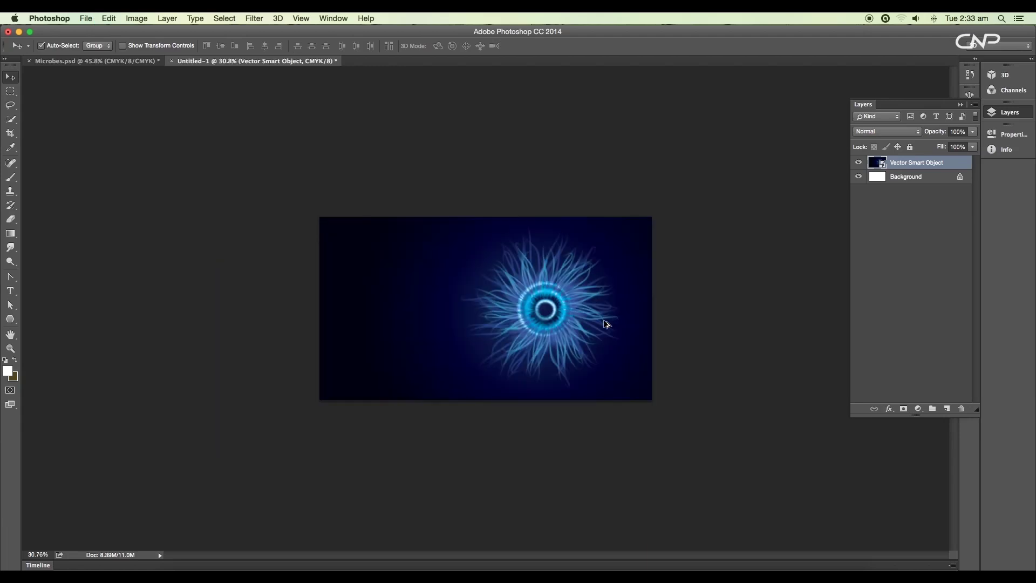
Step: Duplicate the vector smart object layer and set the copy to Multiply blending at 10% opacity
drag(917, 163, 946, 408)
click(919, 132)
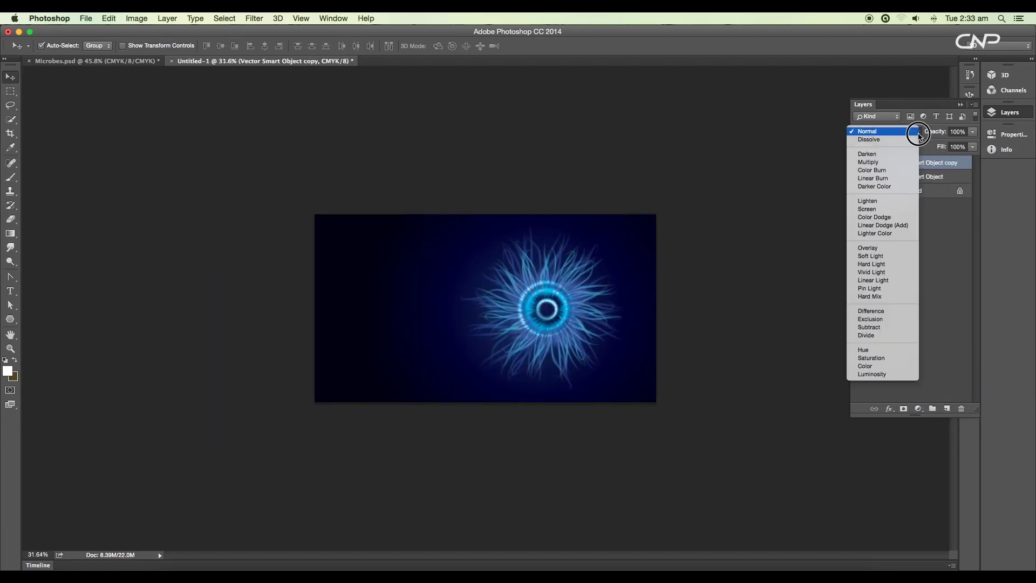
click(891, 162)
drag(973, 131, 928, 146)
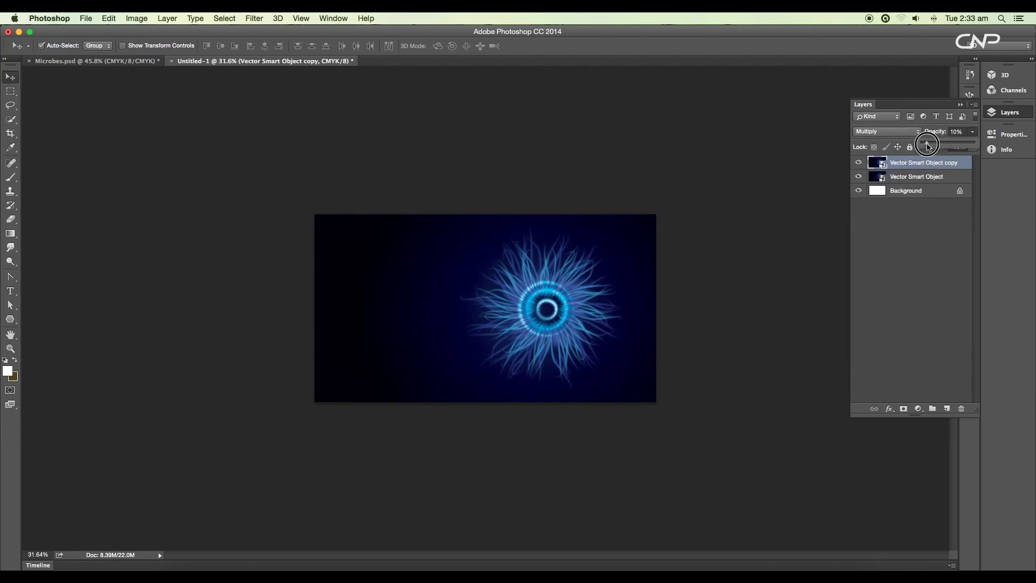
Step: Add a Brightness/Contrast adjustment layer using legacy mode with brightness 4 and contrast 10
scroll(623, 312, up, 3)
click(918, 408)
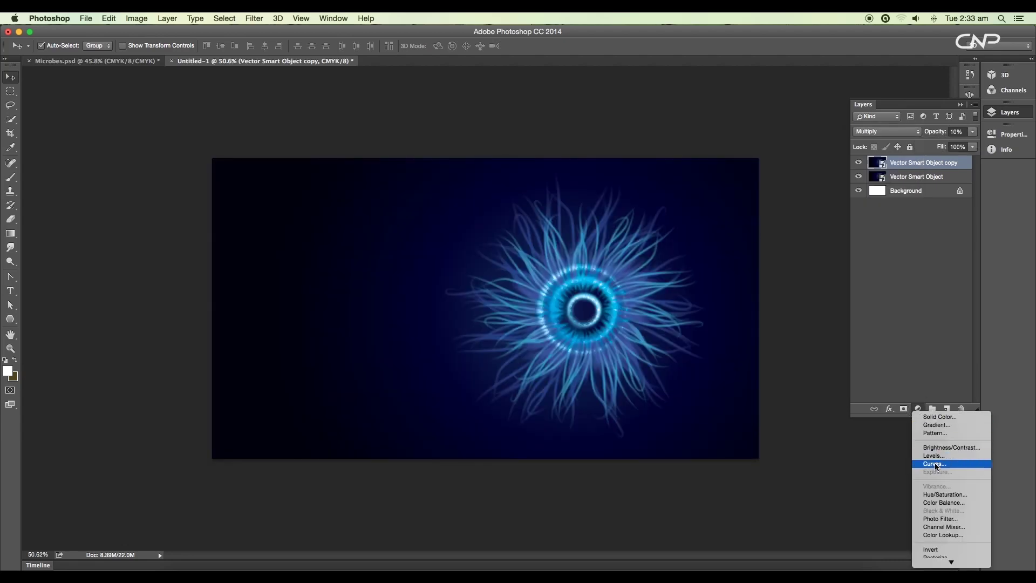
click(942, 447)
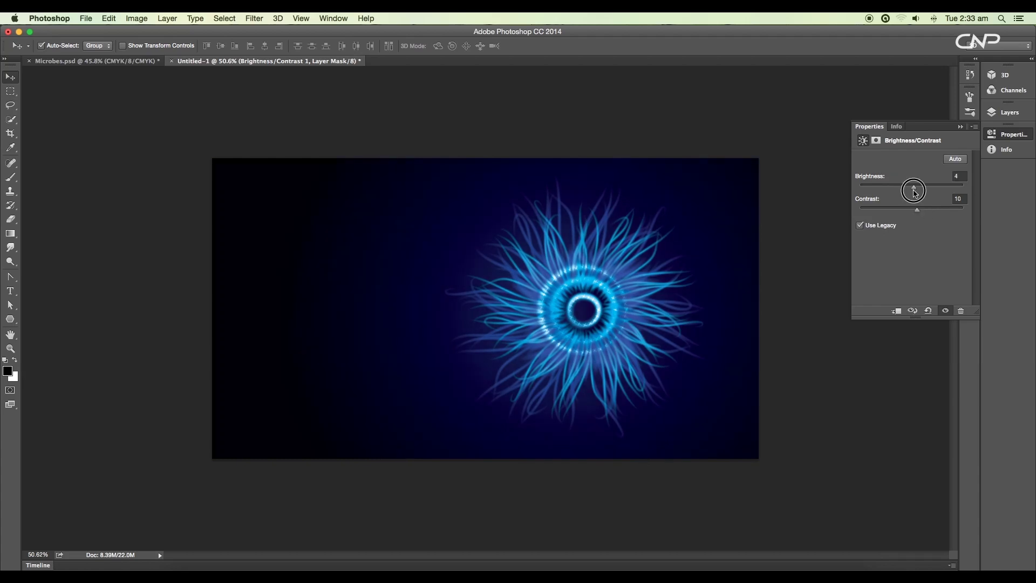
click(961, 127)
Step: Add a Hue/Saturation adjustment layer with hue +3 and saturation +7
click(1007, 112)
click(918, 408)
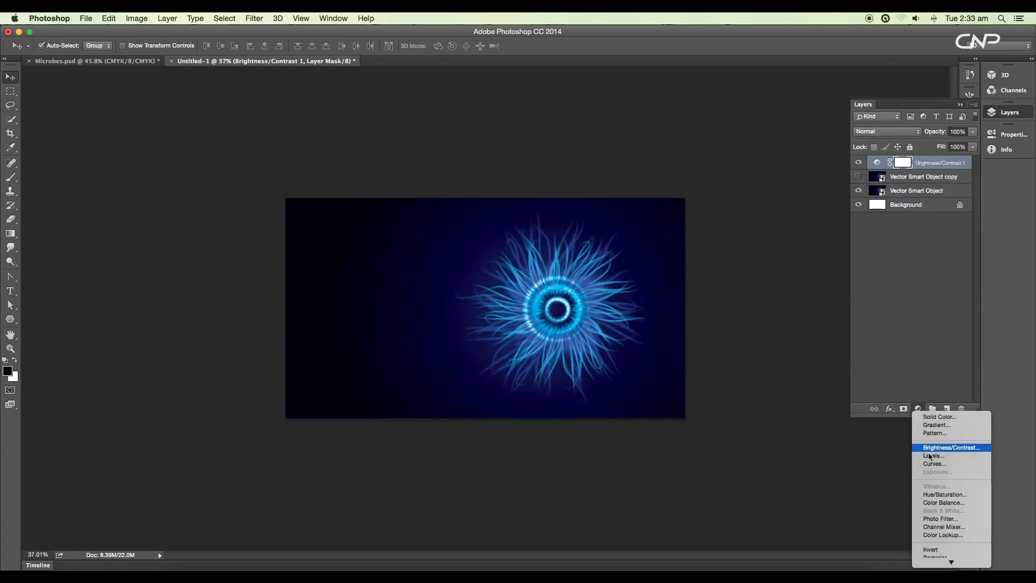
click(935, 496)
drag(919, 224, 916, 225)
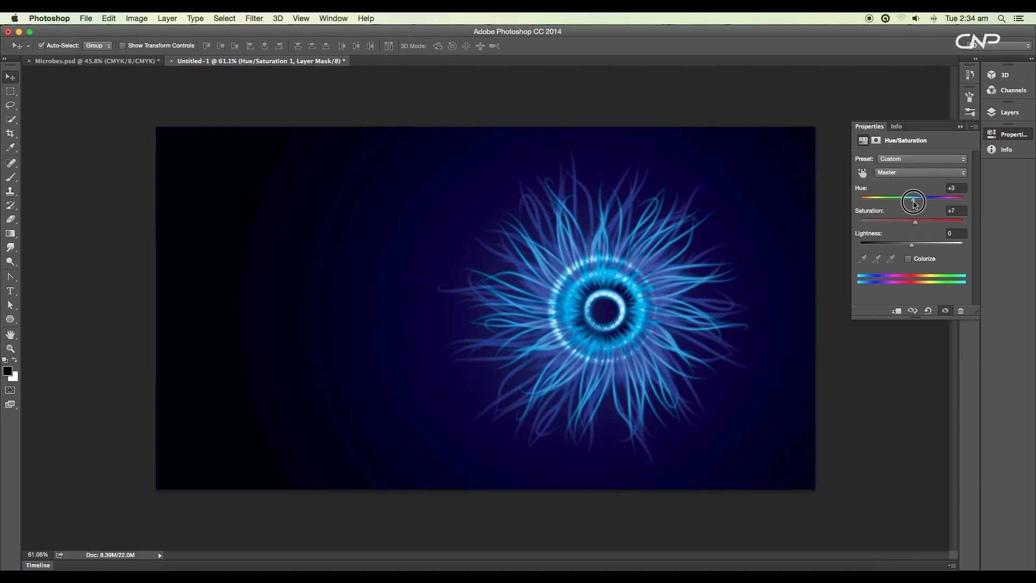
scroll(747, 312, down, 4)
scroll(579, 306, up, 5)
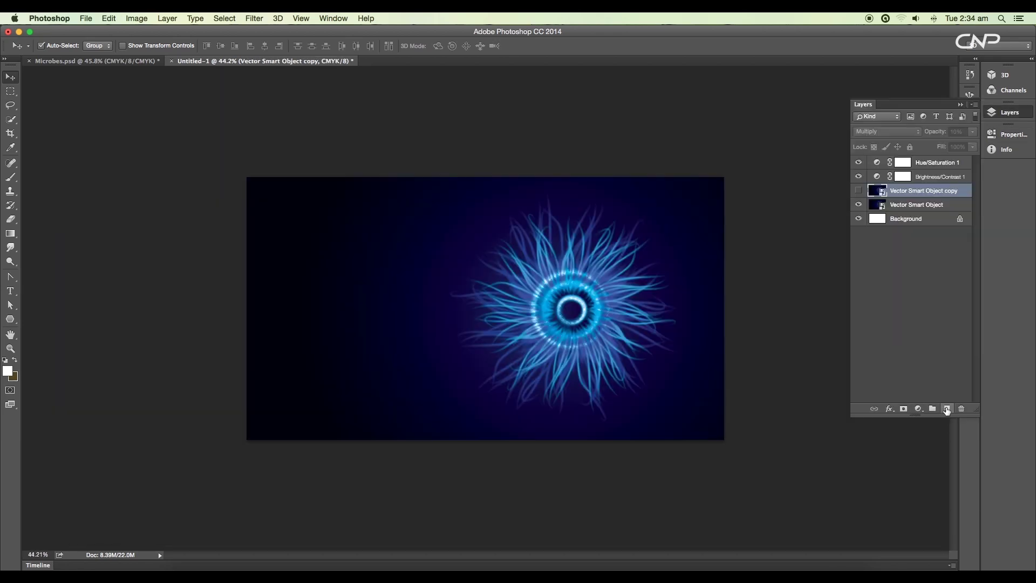
Step: Add a new layer directly above the smart object copy and set its blend mode to Color Dodge
click(946, 409)
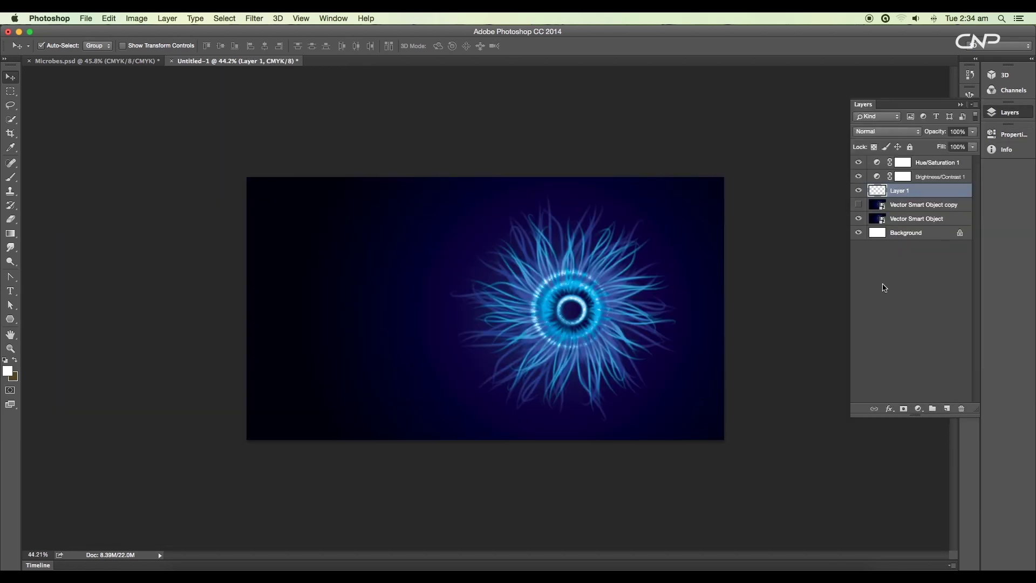
click(887, 132)
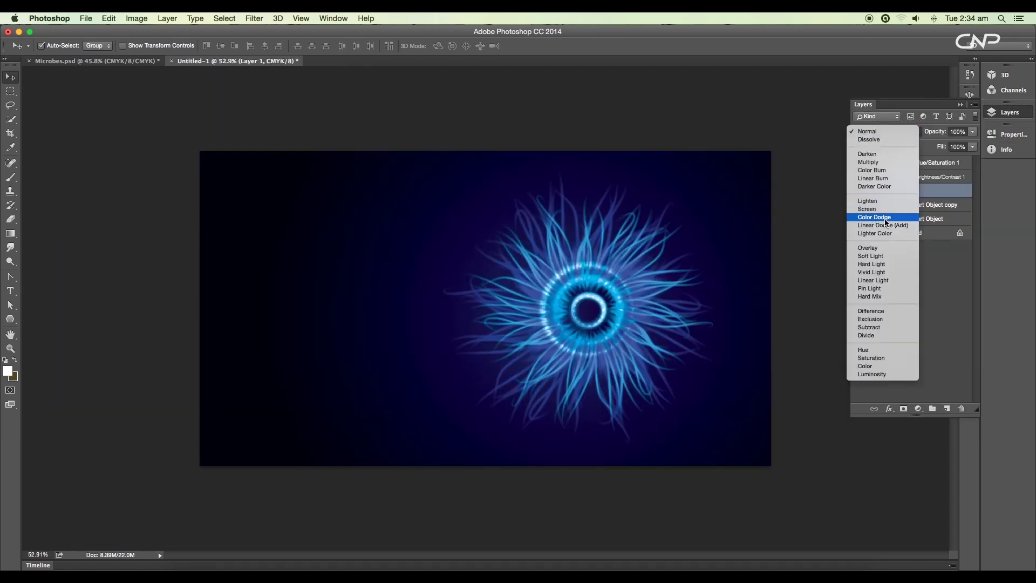
click(885, 217)
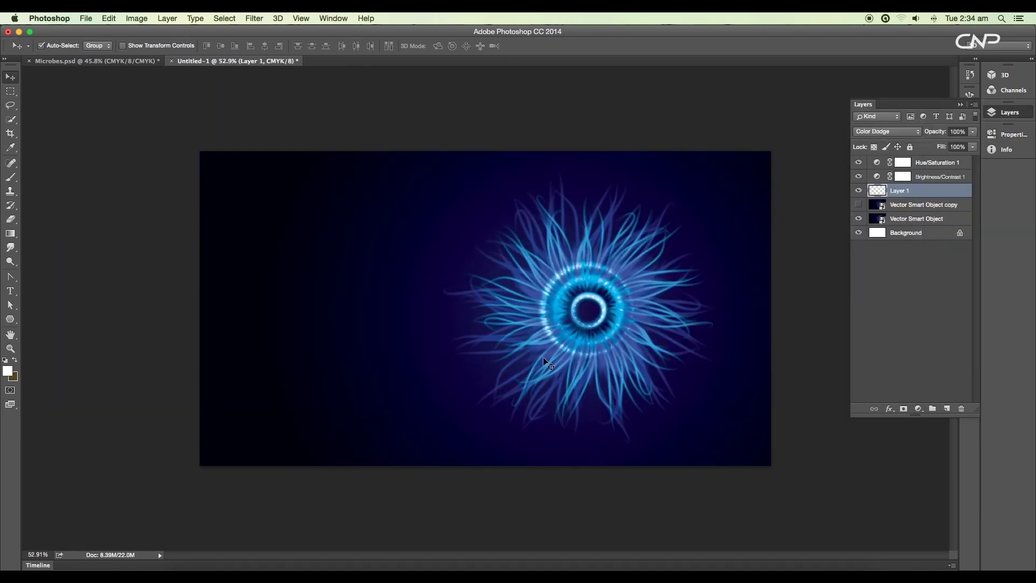
Step: Choose the 14 px spatter brush tip, enlarge it to 296 px and set the brush opacity to 100%
key(b)
right_click(435, 354)
click(500, 468)
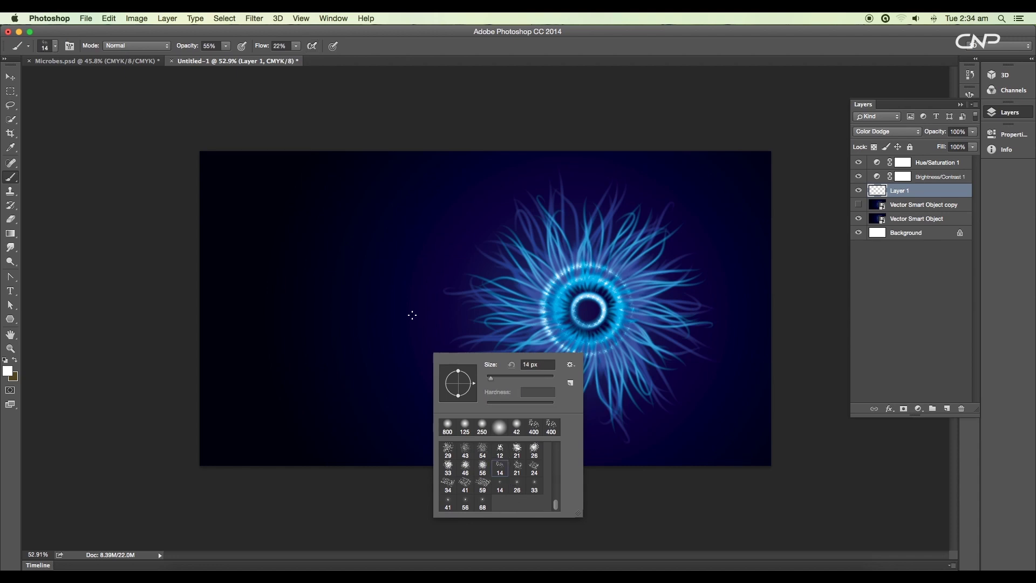
key(Return)
key(F5)
key(0)
Step: Stamp scattered dot clusters around the cell with varied brush tip angles and lower Layer 1's opacity to 57%
click(413, 330)
drag(950, 264, 936, 279)
click(437, 421)
click(702, 414)
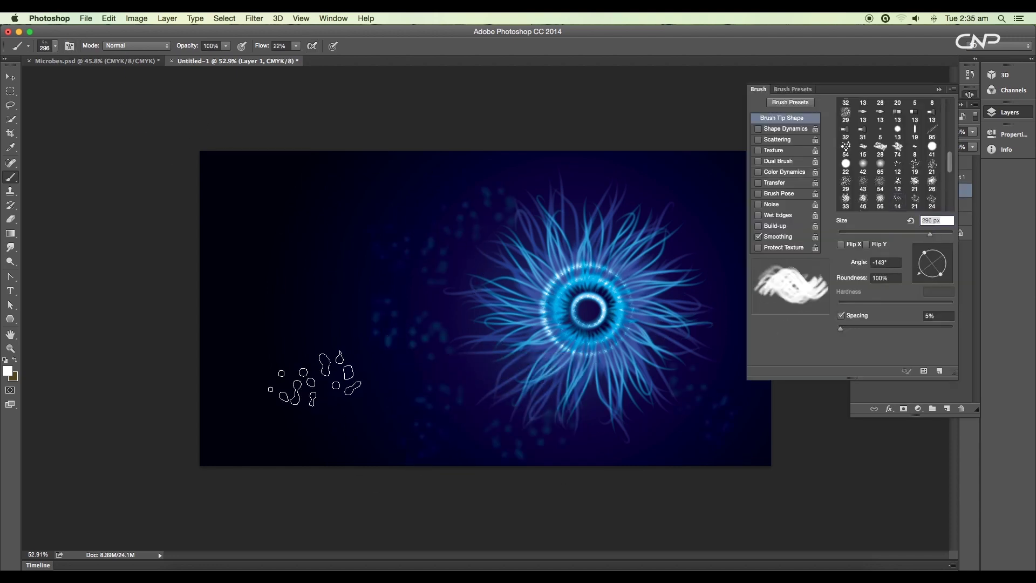
click(315, 377)
scroll(501, 384, up, 2)
click(500, 384)
scroll(468, 307, down, 5)
click(938, 89)
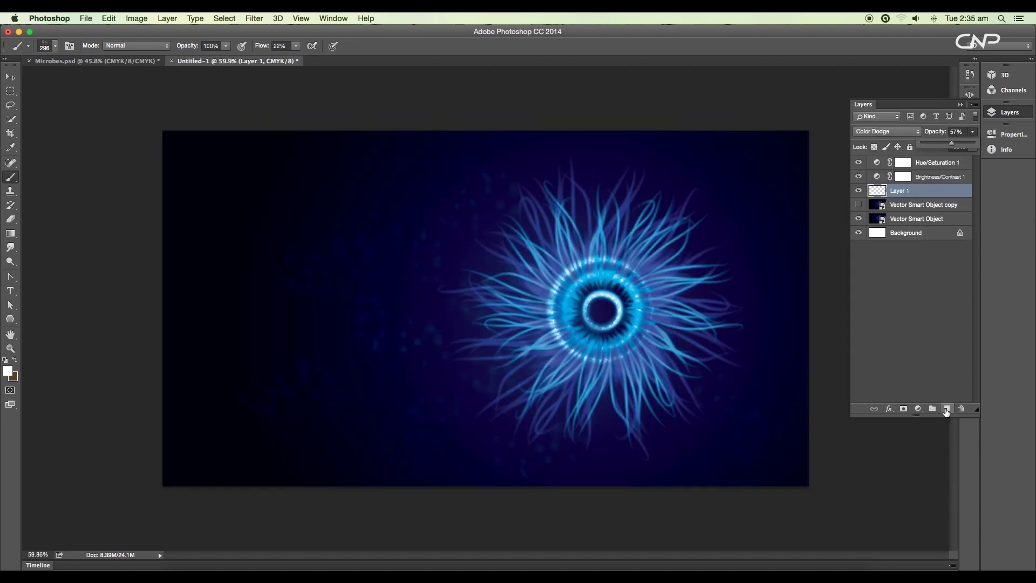
Step: Add another Color Dodge layer above Layer 1 and choose the 54 px spatter brush at 11% brush opacity
click(946, 408)
click(886, 131)
click(887, 218)
right_click(615, 326)
click(667, 422)
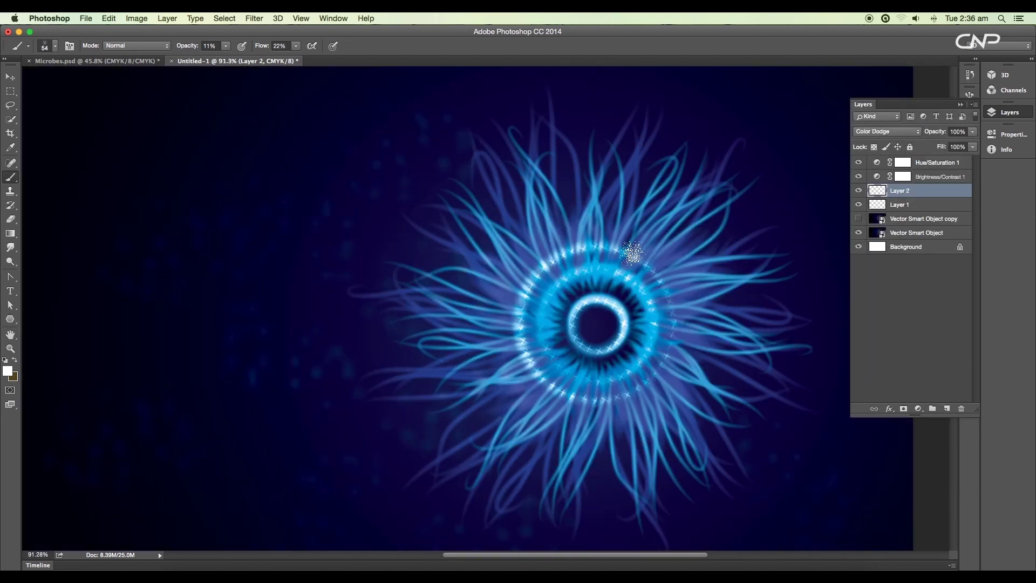
Step: Paint faint spatter highlights outward from the cell's outer ring along the strands on all sides
drag(631, 252, 655, 212)
drag(663, 352, 730, 415)
drag(597, 406, 540, 478)
drag(489, 382, 423, 409)
drag(446, 294, 384, 262)
drag(549, 259, 522, 182)
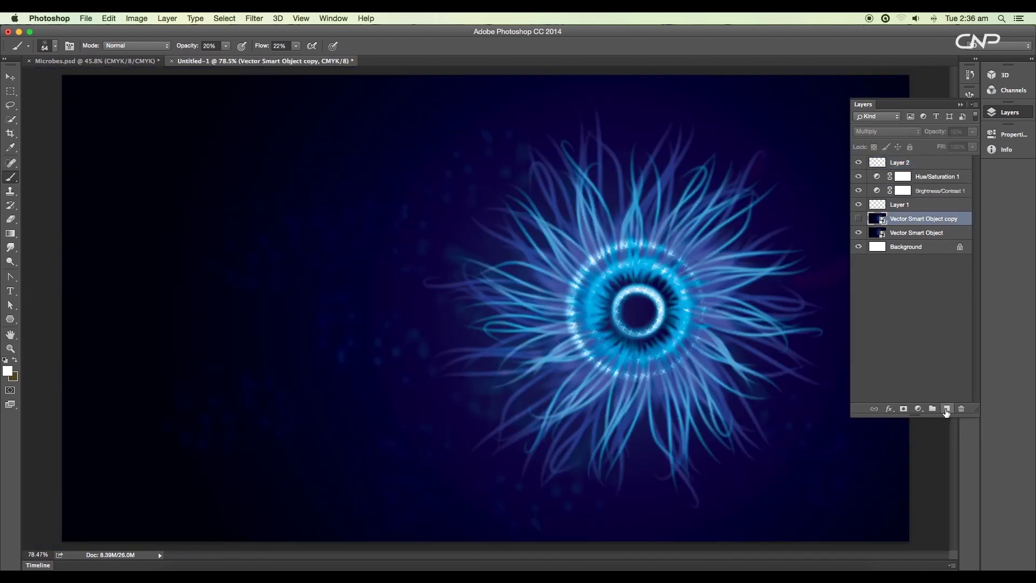
Step: Add a Color Dodge layer above the smart object copy and choose the soft round brush
click(946, 409)
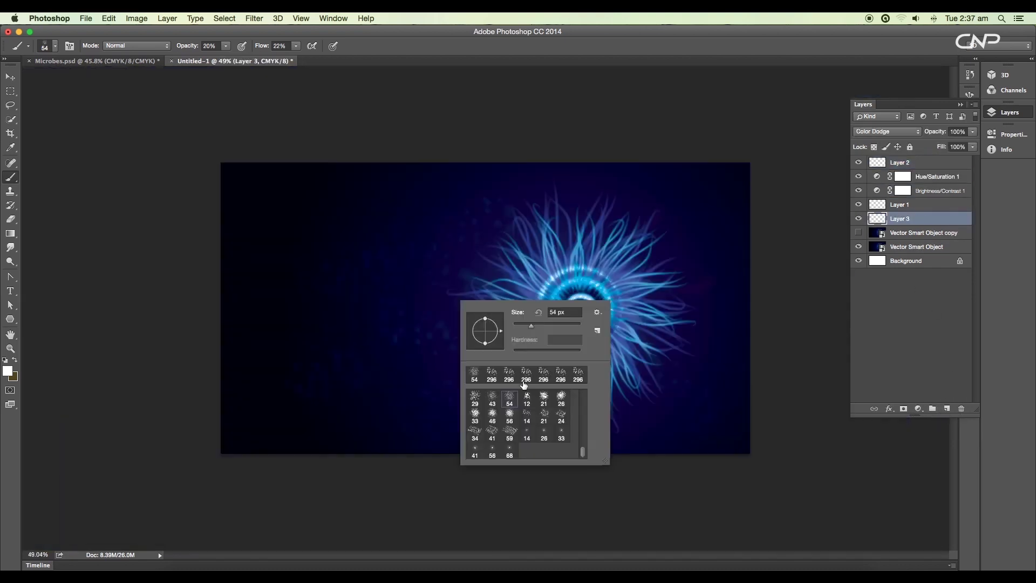
scroll(524, 386, up, 5)
click(475, 399)
click(61, 308)
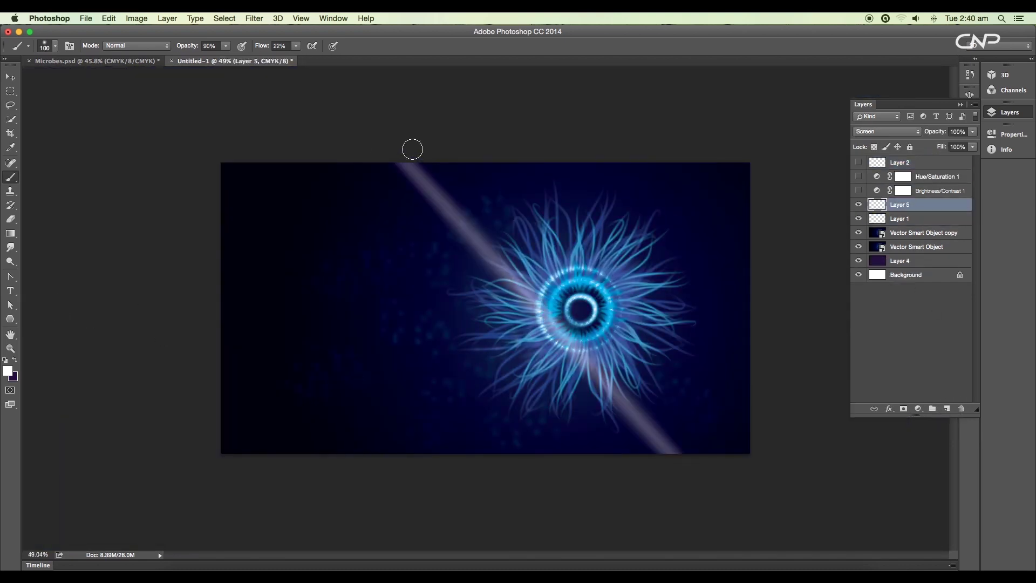
Step: Paint diagonal white light beams fanning from the upper edge on Layer 5, with Color Dodge blending and 26% opacity
mouse_move(412, 148)
mouse_down()
mouse_move(768, 440)
mouse_move(583, 232)
mouse_move(572, 458)
mouse_up()
key(v)
key(3)
click(887, 131)
click(885, 141)
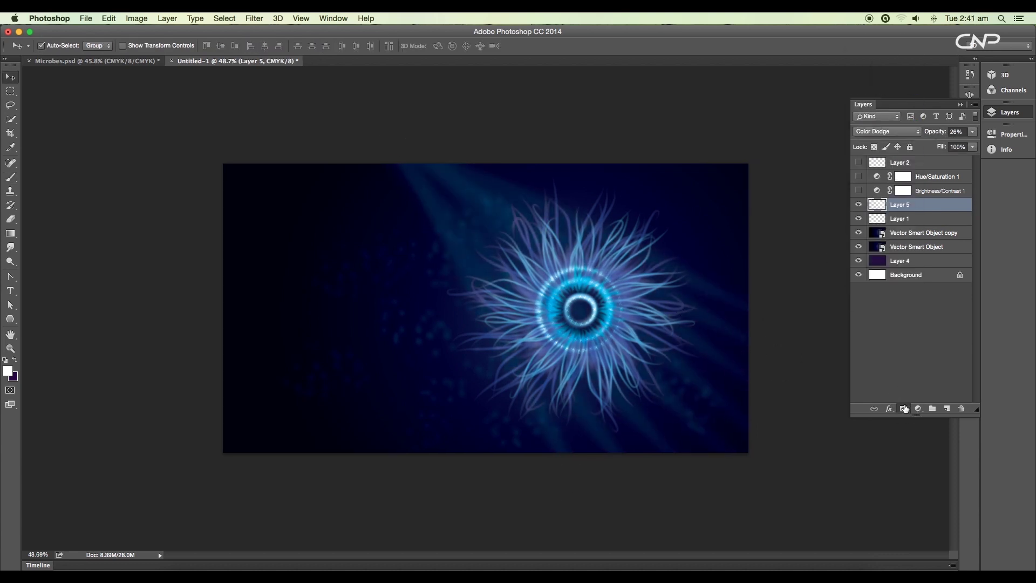
Step: Add a layer mask to Layer 5 and paint on it to hide the light beams on the cell's right side
click(903, 409)
key(b)
mouse_move(723, 335)
mouse_down()
mouse_move(734, 331)
mouse_move(720, 415)
mouse_up()
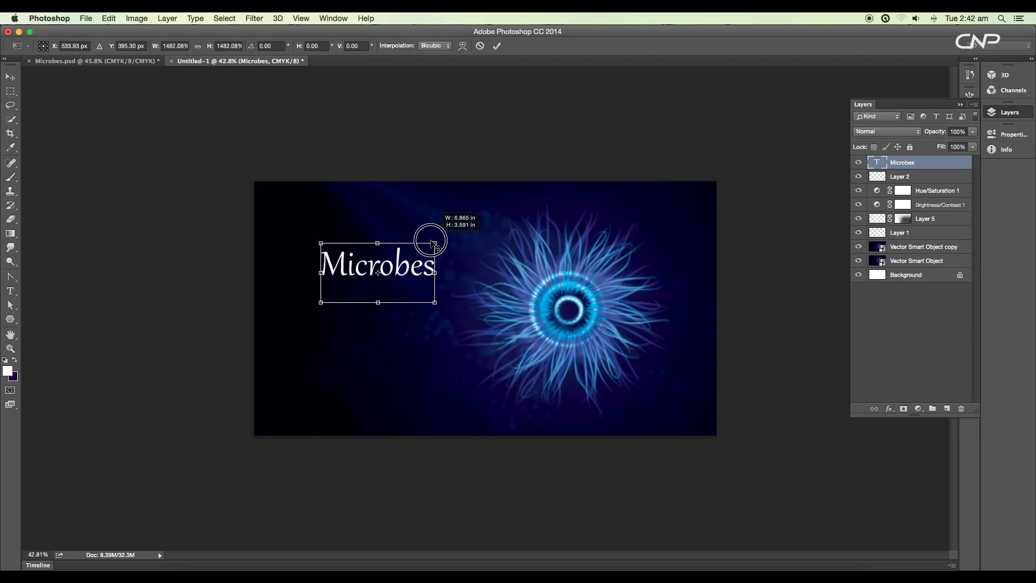
Step: Scale and place the Microbes title to the left of the cell and blend it in Color Dodge mode
key(Return)
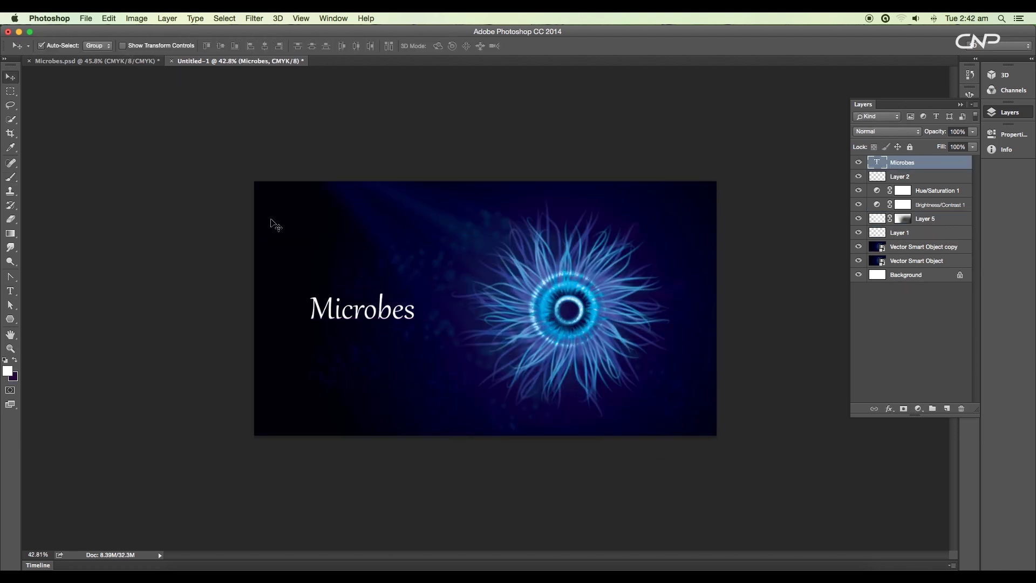
key(t)
click(118, 45)
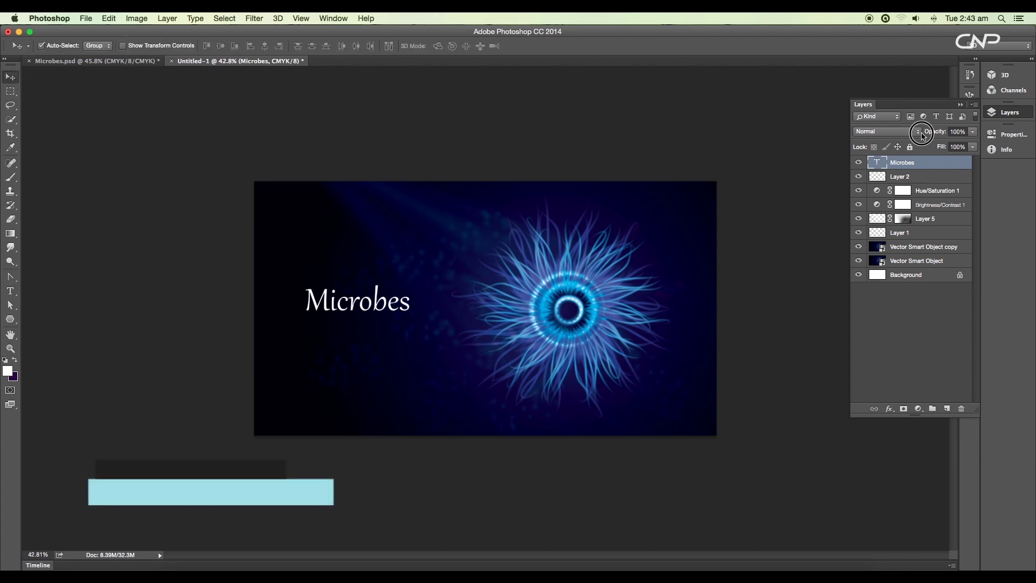
click(885, 131)
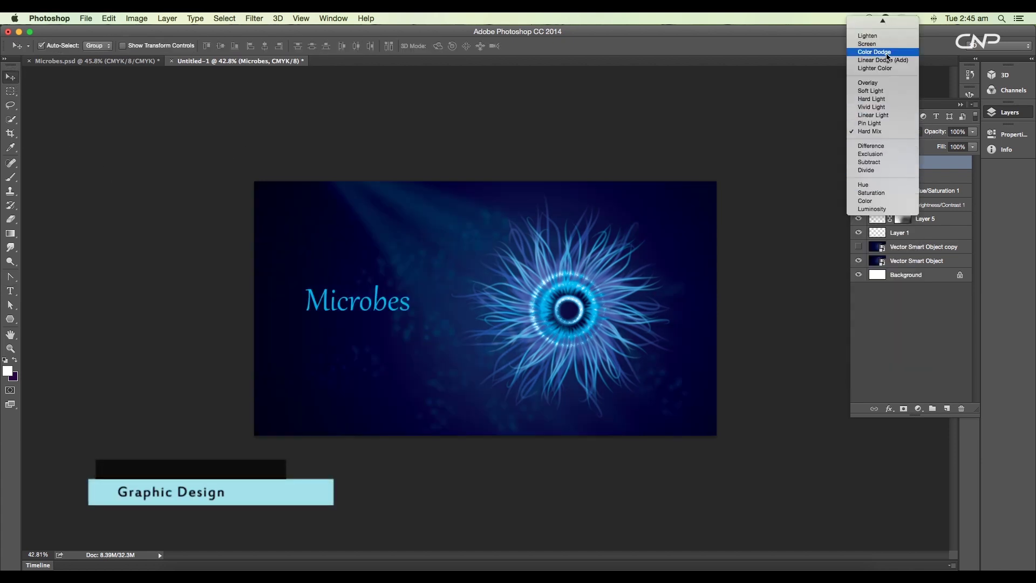
click(888, 55)
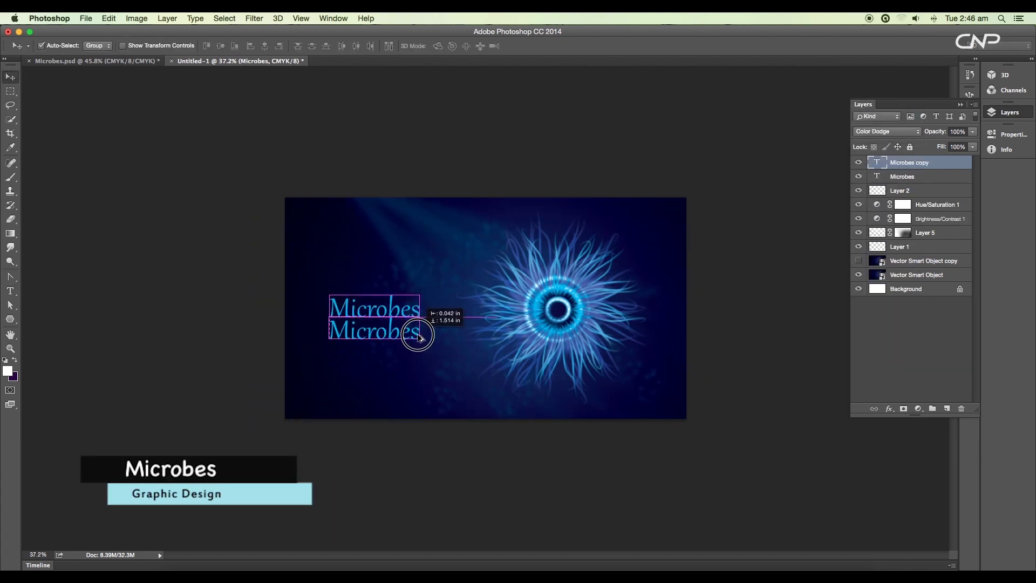
Step: Duplicate the title below itself and turn the copy into a small all-caps GRAPHIC DESIGN subtitle in a sans-serif font
drag(416, 335, 419, 337)
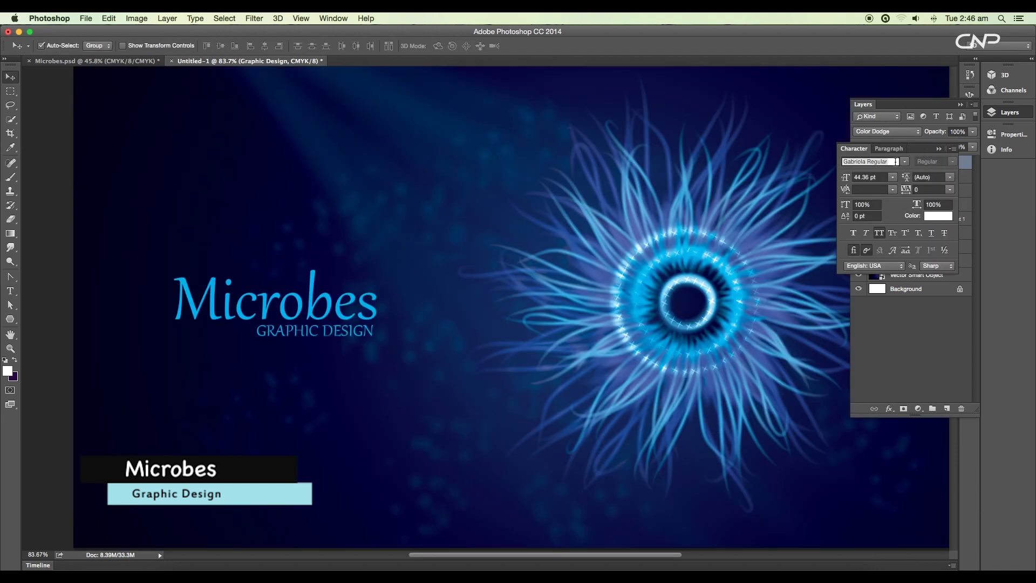
key(Down)
key(Down)
key(Down)
key(Down)
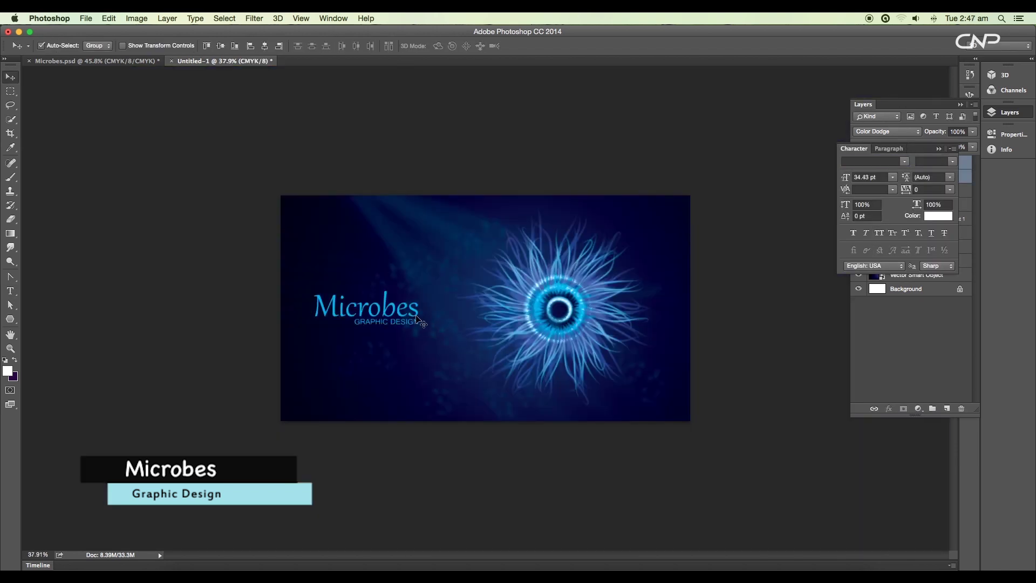
Step: Examine the whole composition up close and from afar, checking the title, subtitle, light beams and glowing cell without the character settings covering it
scroll(582, 364, down, 1)
scroll(581, 364, up, 2)
scroll(581, 365, up, 1)
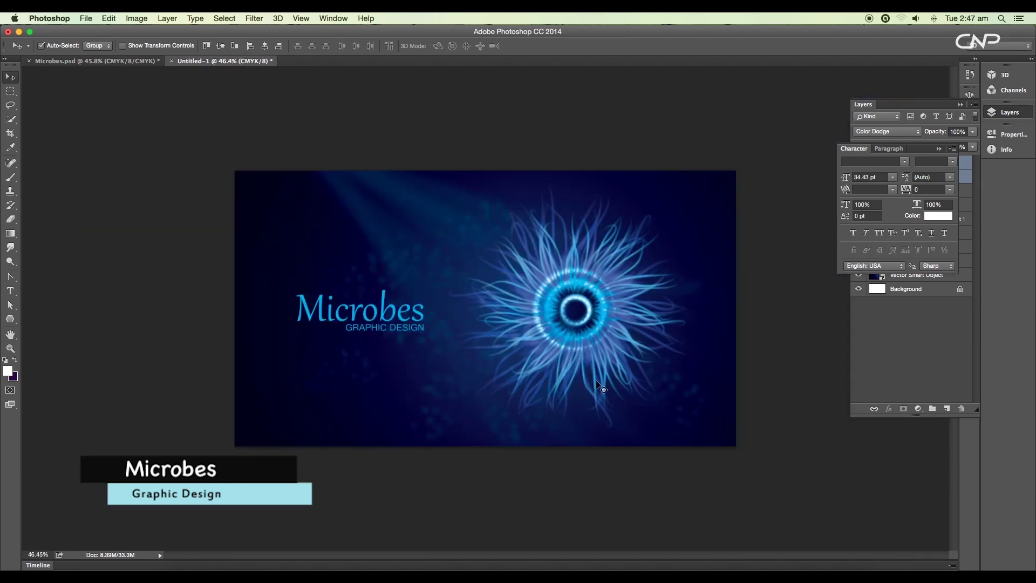
scroll(664, 334, up, 2)
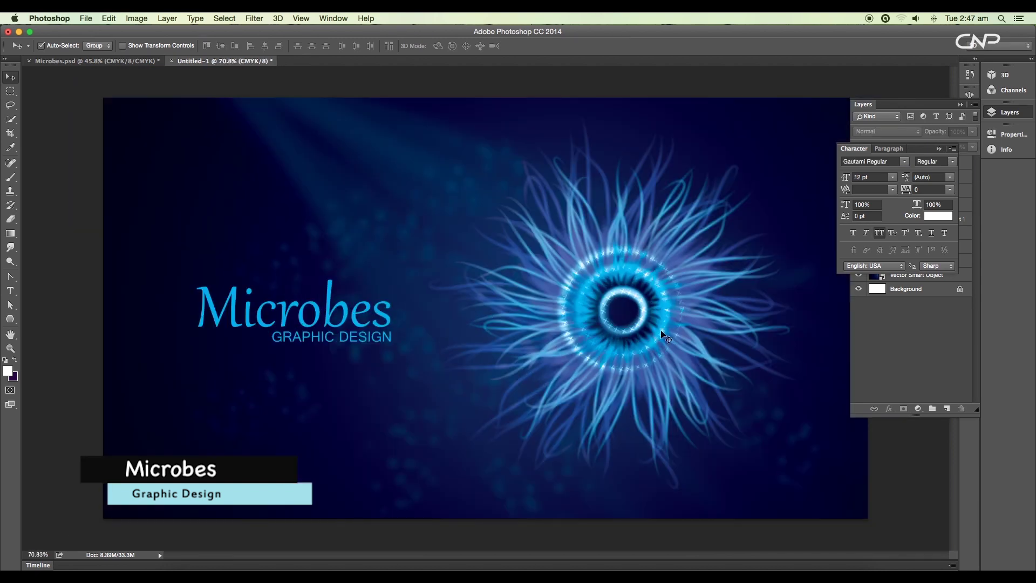
click(938, 150)
scroll(723, 324, down, 2)
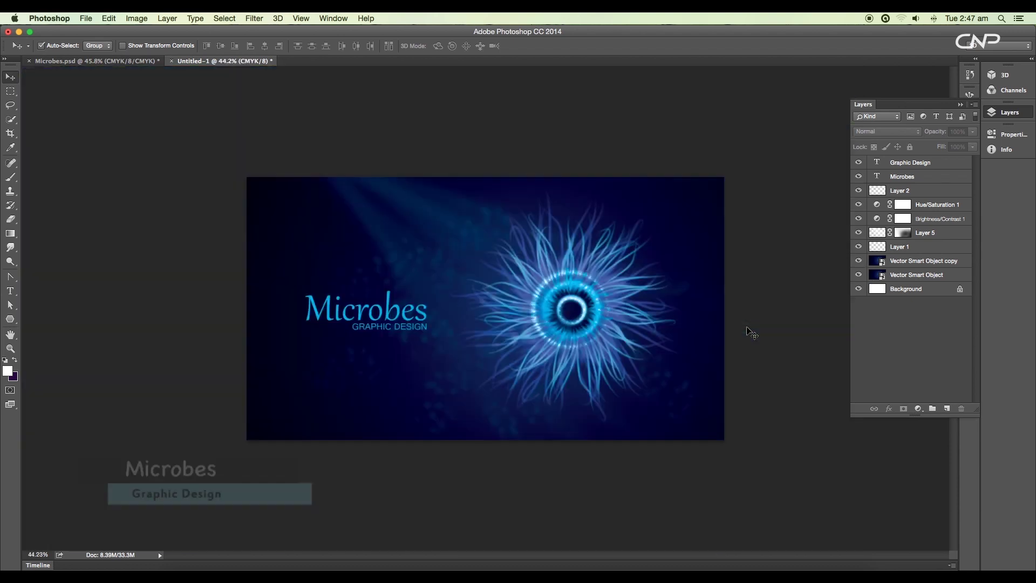
scroll(752, 333, up, 3)
scroll(825, 221, down, 2)
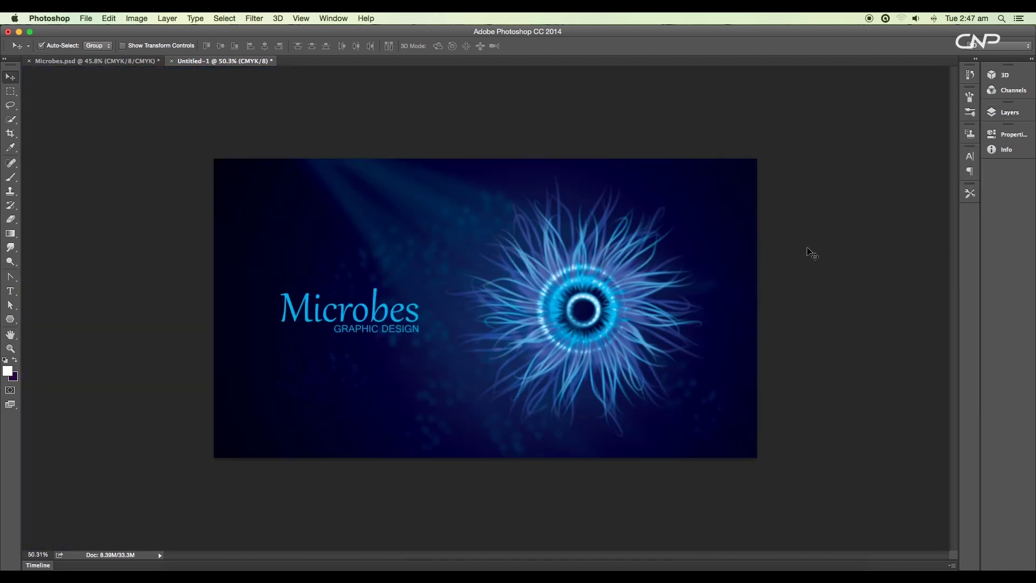
Step: Fine-tune the brightness of the Brightness/Contrast 1 adjustment layer and the master hue of the Hue/Saturation 1 adjustment layer
click(1002, 116)
click(875, 219)
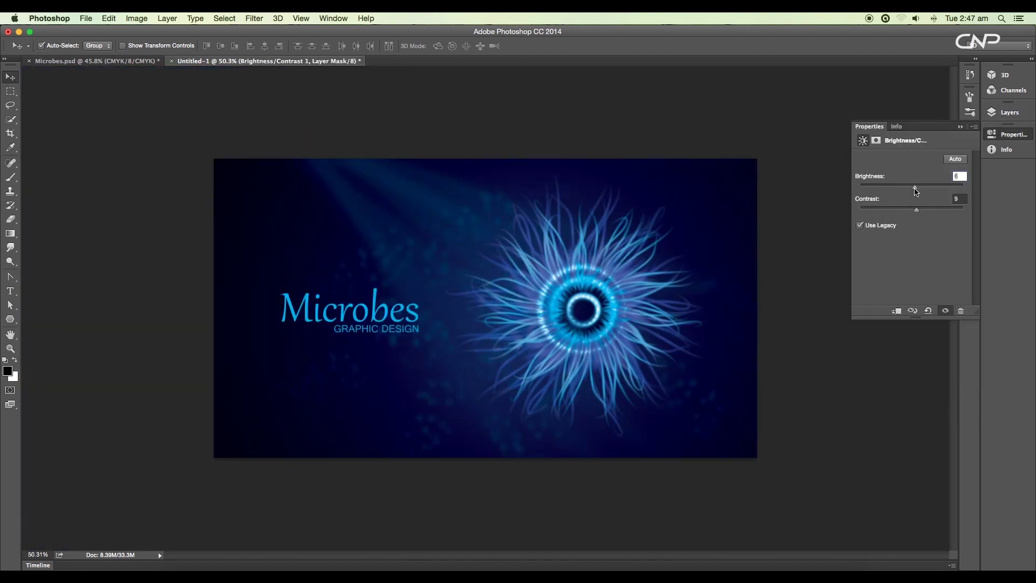
click(1003, 113)
double_click(876, 242)
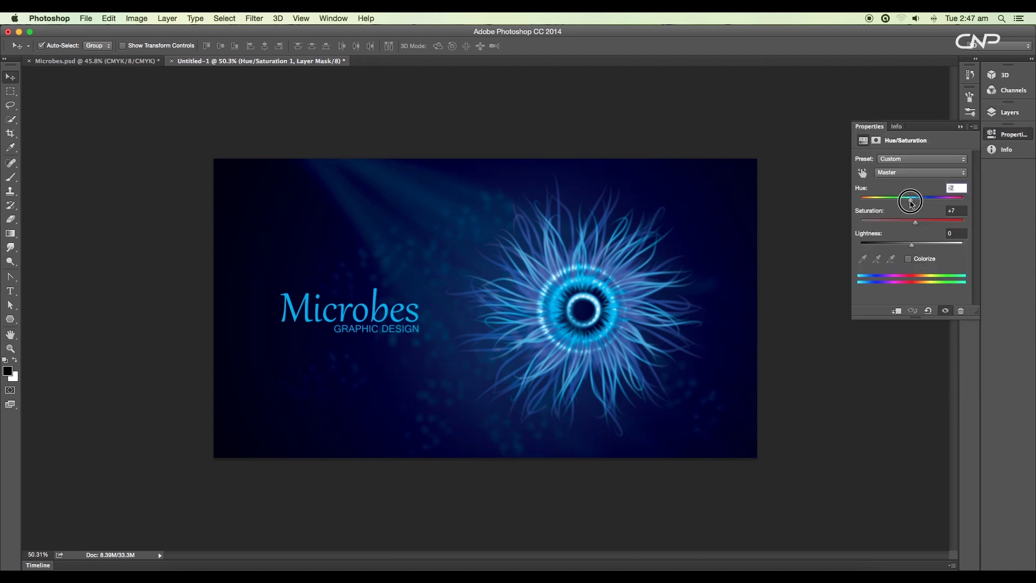